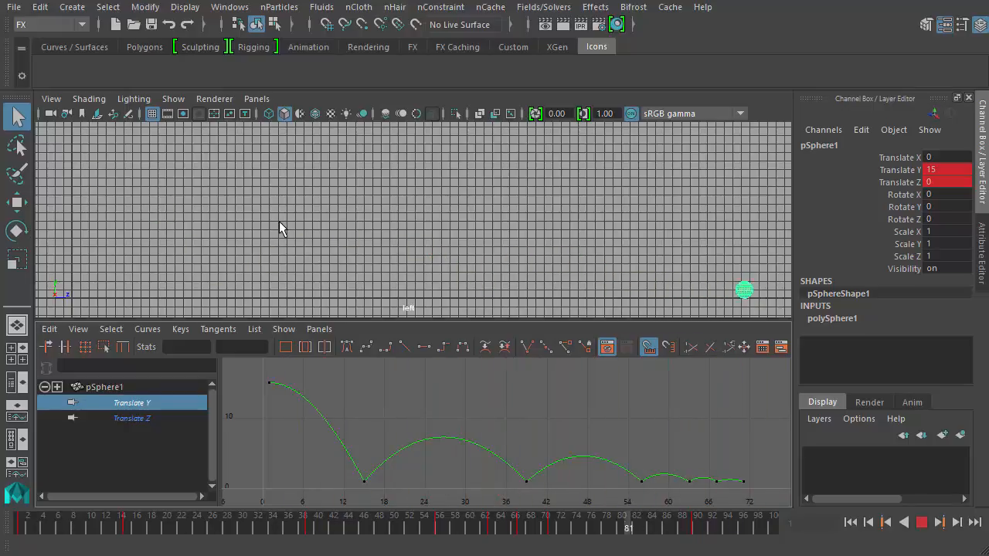
Stop the bouncing-ball playback at the first frame and switch to the Modeling menu set
{"action": "left_click", "coordinate": [921, 522]}
{"action": "left_click", "coordinate": [851, 523]}
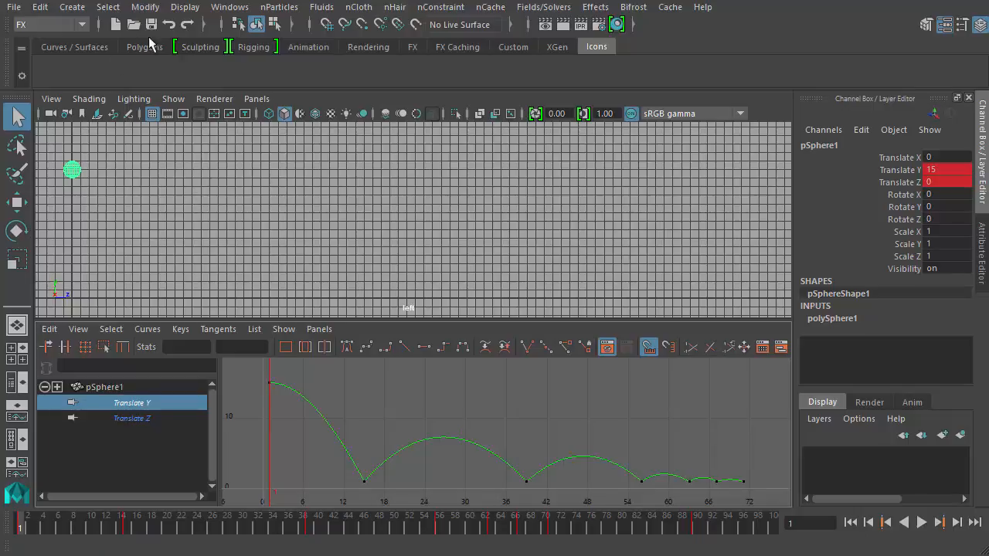
{"action": "left_click", "coordinate": [68, 25]}
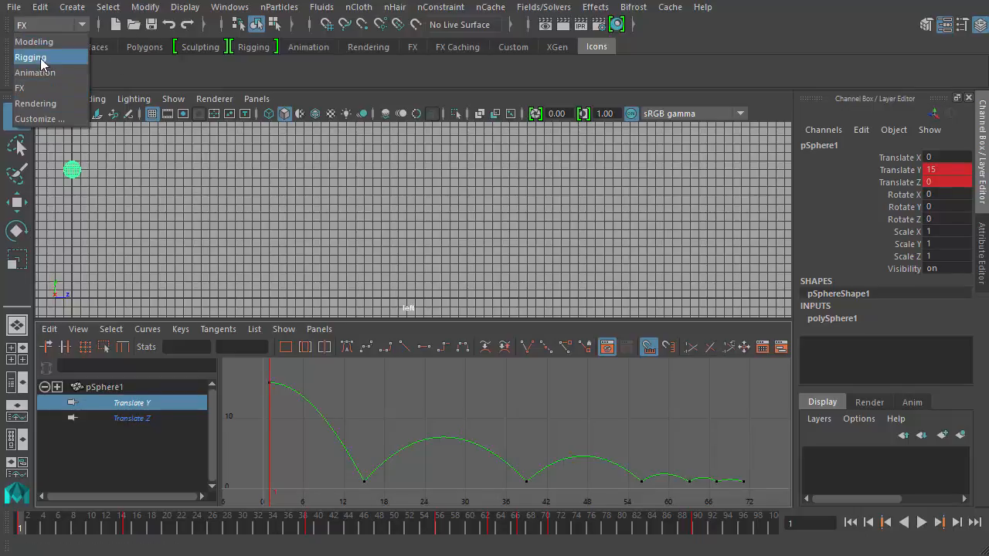
{"action": "left_click", "coordinate": [37, 42]}
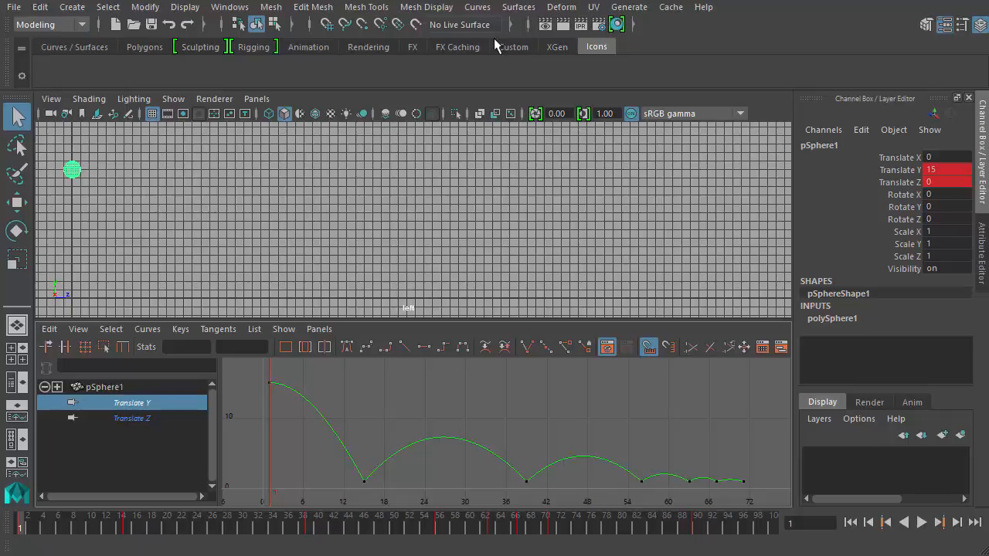
Check where the Deform commands are offered in the Modeling and Rigging menu sets, and return to Modeling
{"action": "left_click", "coordinate": [562, 6]}
{"action": "left_click", "coordinate": [562, 7]}
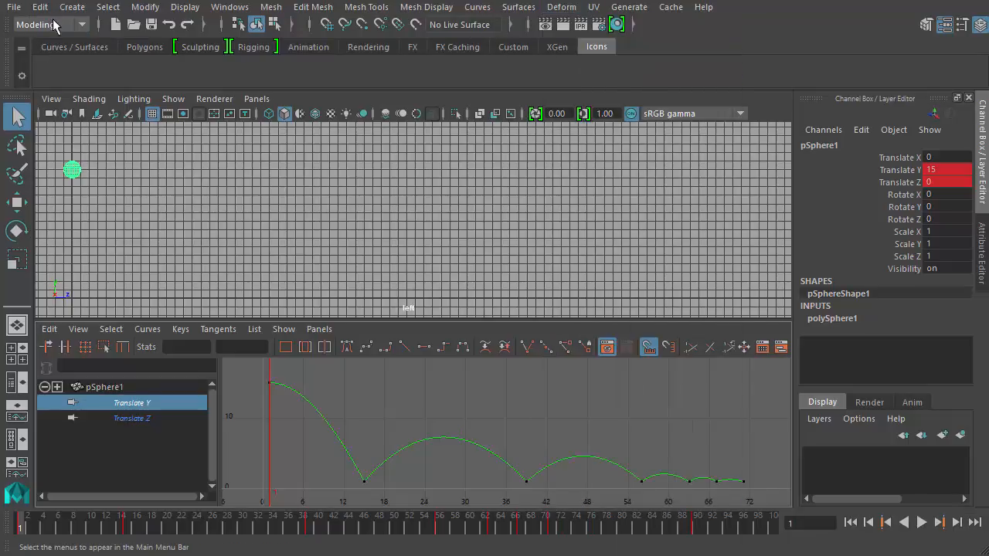
{"action": "left_click", "coordinate": [54, 25]}
{"action": "left_click", "coordinate": [48, 58]}
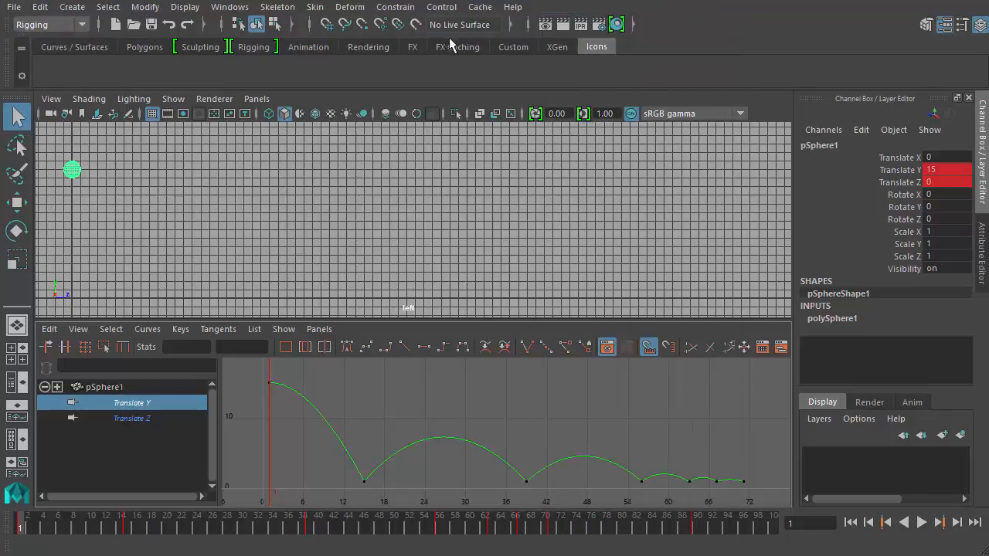
{"action": "left_click", "coordinate": [352, 7]}
{"action": "left_click", "coordinate": [351, 6]}
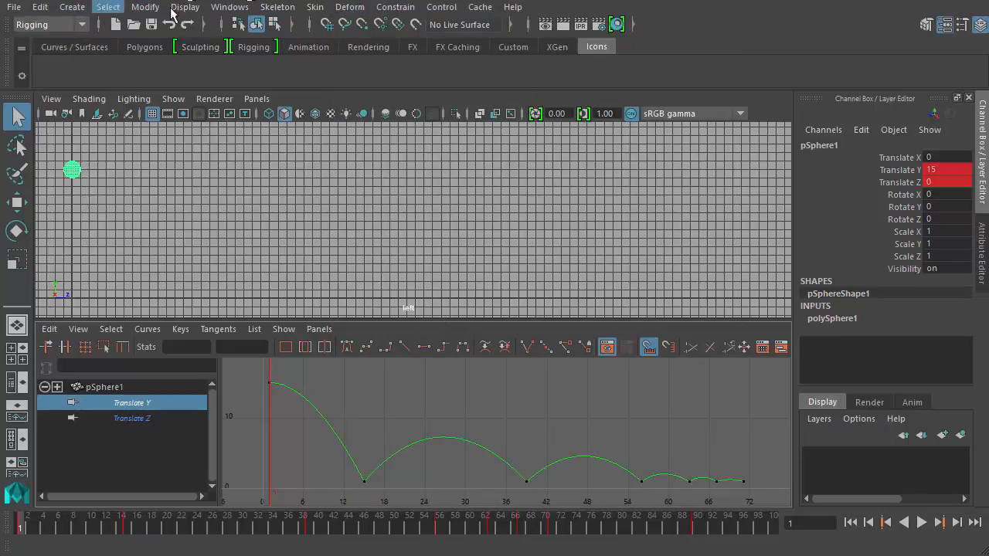
{"action": "left_click", "coordinate": [73, 25]}
{"action": "left_click", "coordinate": [61, 40]}
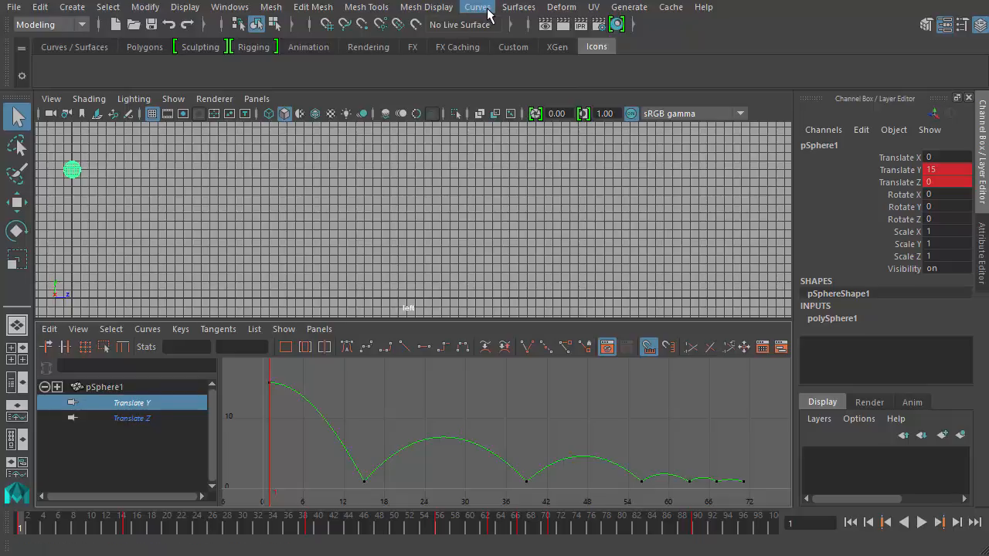
Create a nonlinear Squash deformer on the sphere with its creation options reset to the defaults
{"action": "left_click", "coordinate": [564, 9]}
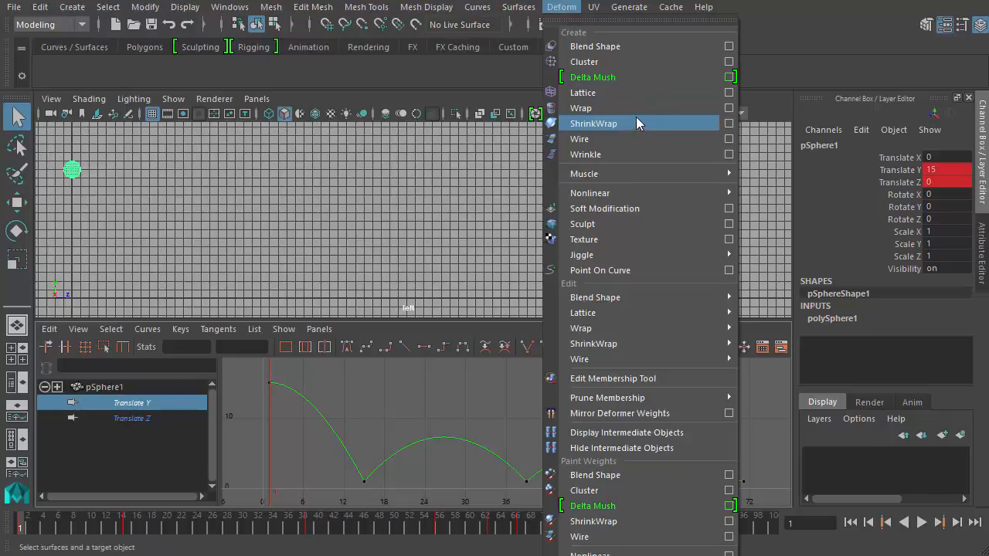
{"action": "mouse_move", "coordinate": [664, 195]}
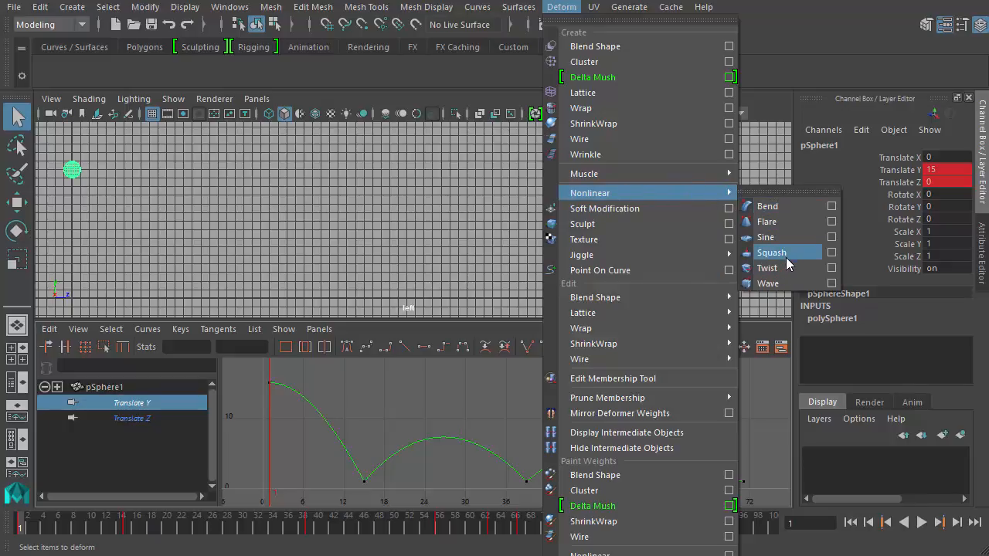
{"action": "left_click", "coordinate": [831, 253]}
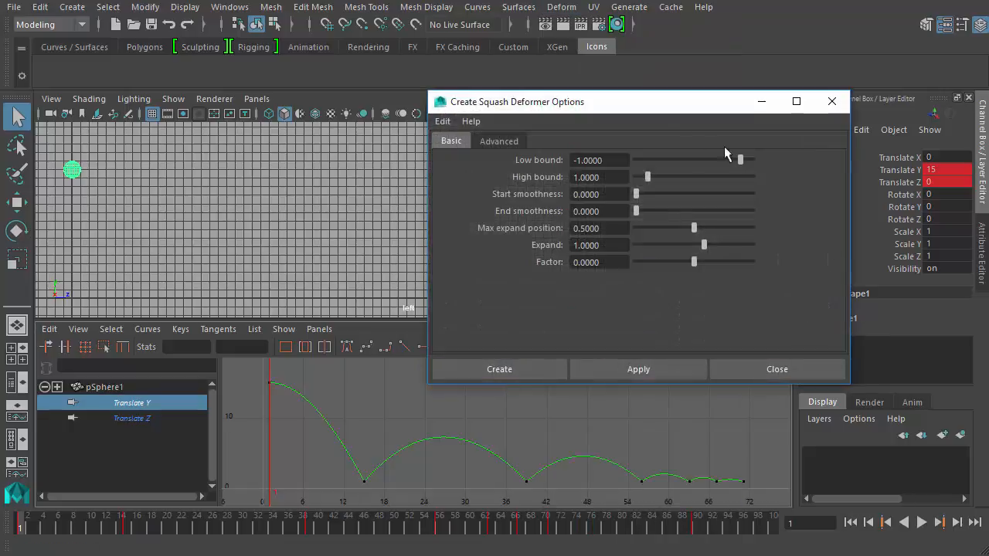
{"action": "left_click_drag", "start_coordinate": [641, 109], "coordinate": [438, 129]}
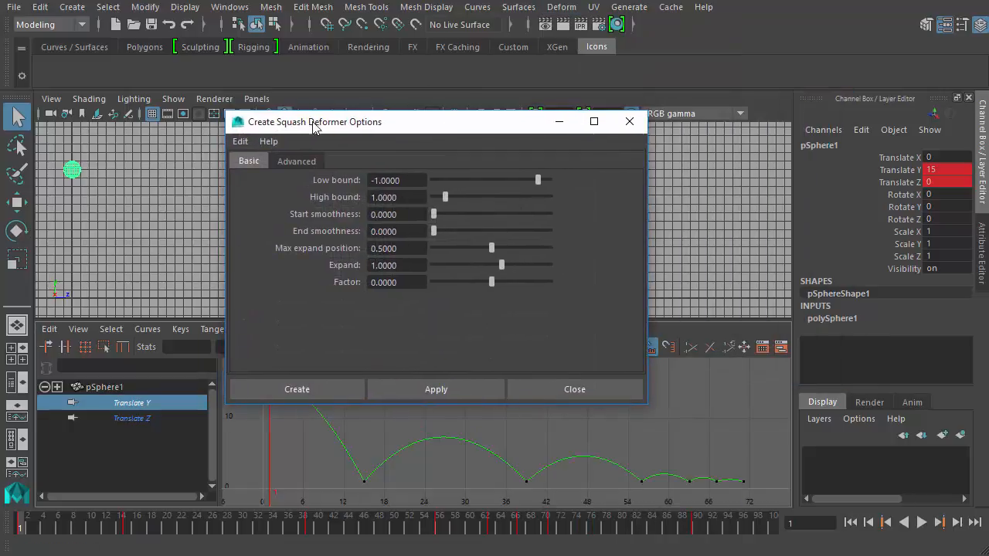
{"action": "left_click", "coordinate": [240, 142]}
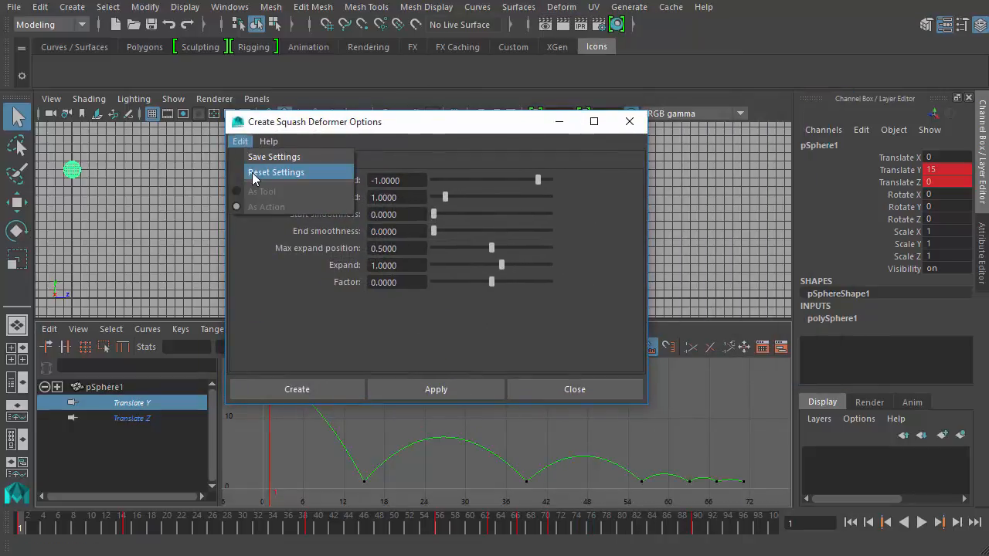
{"action": "left_click", "coordinate": [267, 175]}
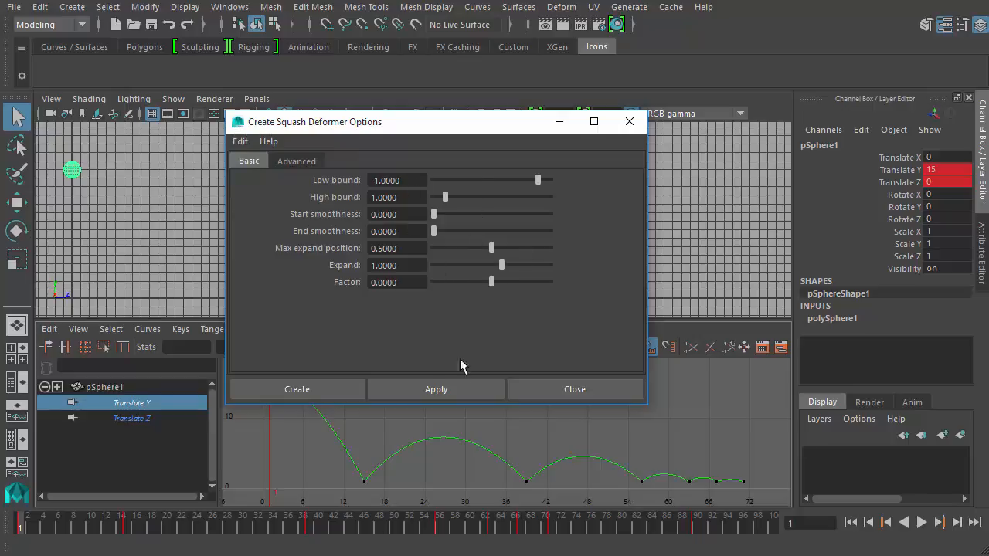
{"action": "left_click", "coordinate": [320, 387]}
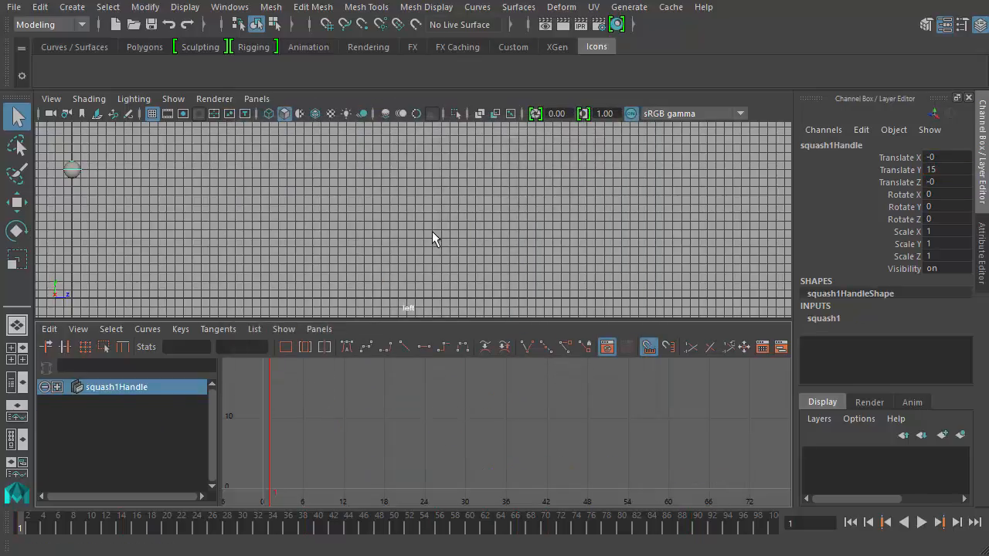
Maximize the viewport, switch it to the perspective camera and frame the sphere with its squash handle
{"action": "key", "text": "space"}
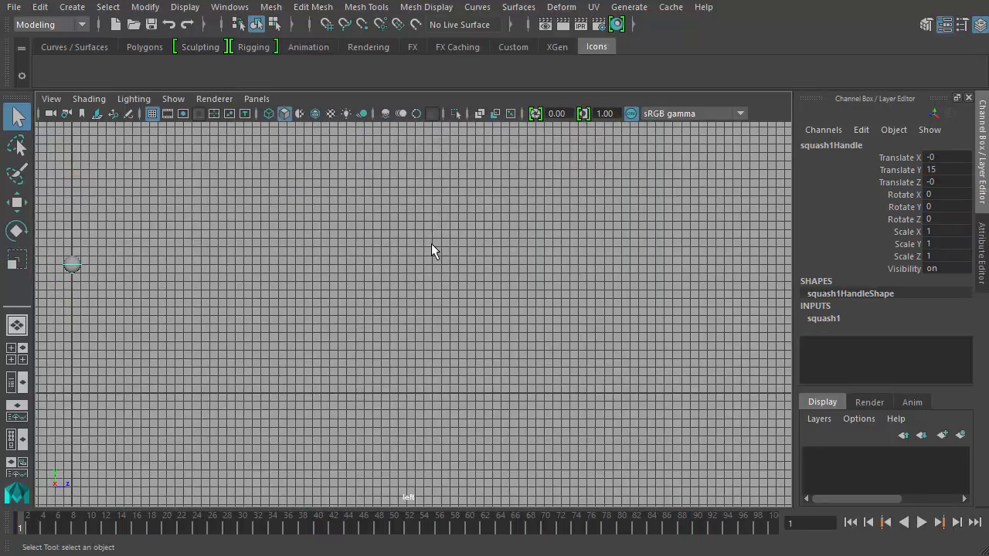
{"action": "key", "text": "f"}
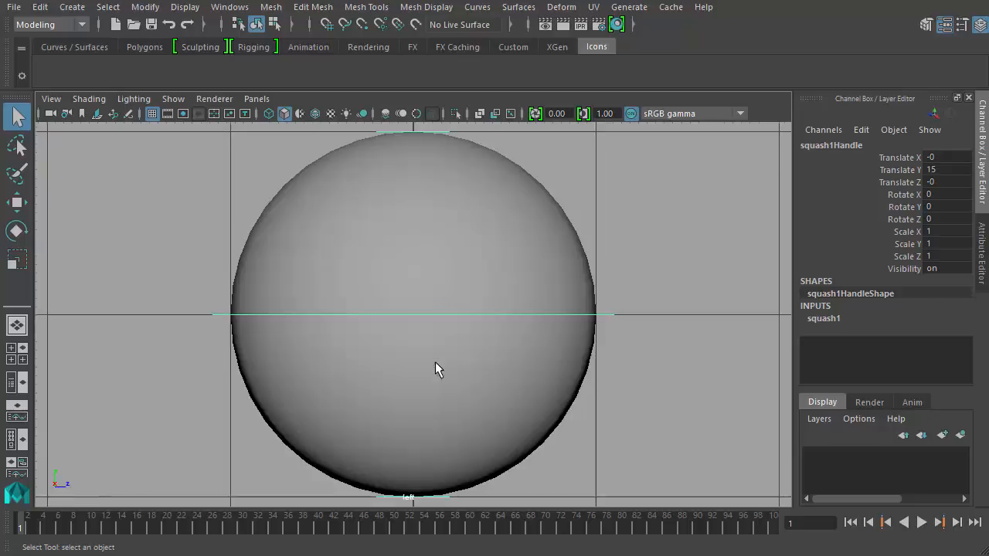
{"action": "scroll", "coordinate": [537, 363], "scroll_direction": "down", "scroll_amount": 3}
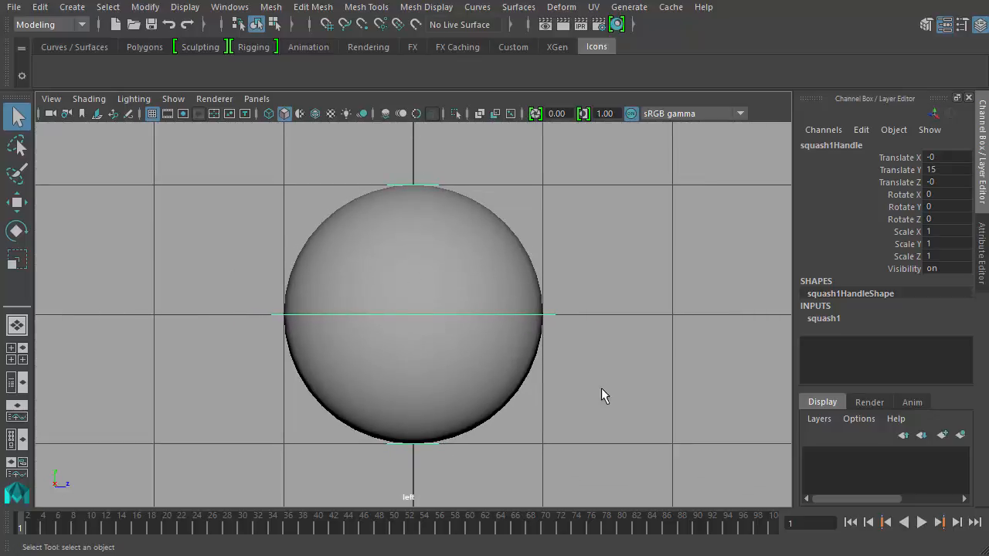
{"action": "key", "text": "space"}
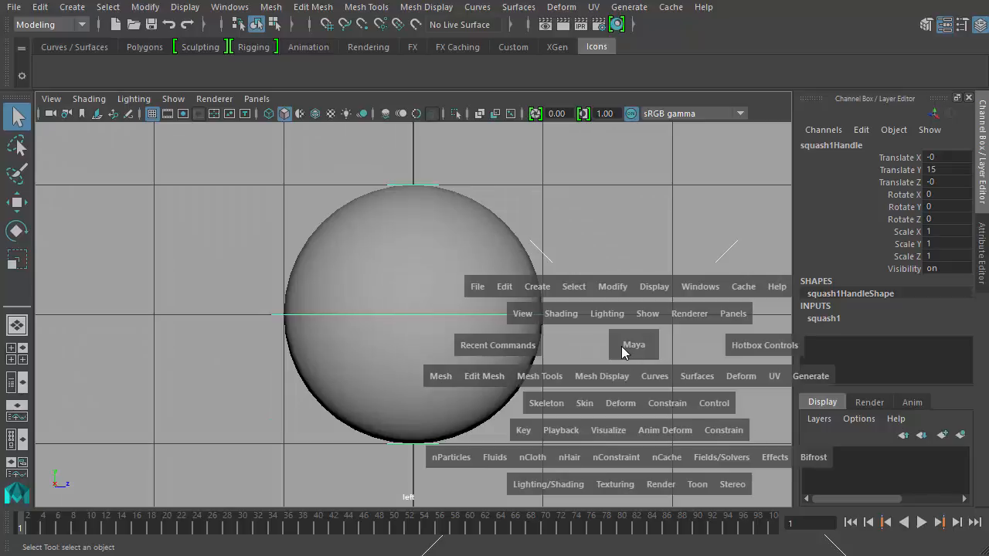
{"action": "left_click_drag", "start_coordinate": [634, 352], "coordinate": [635, 309]}
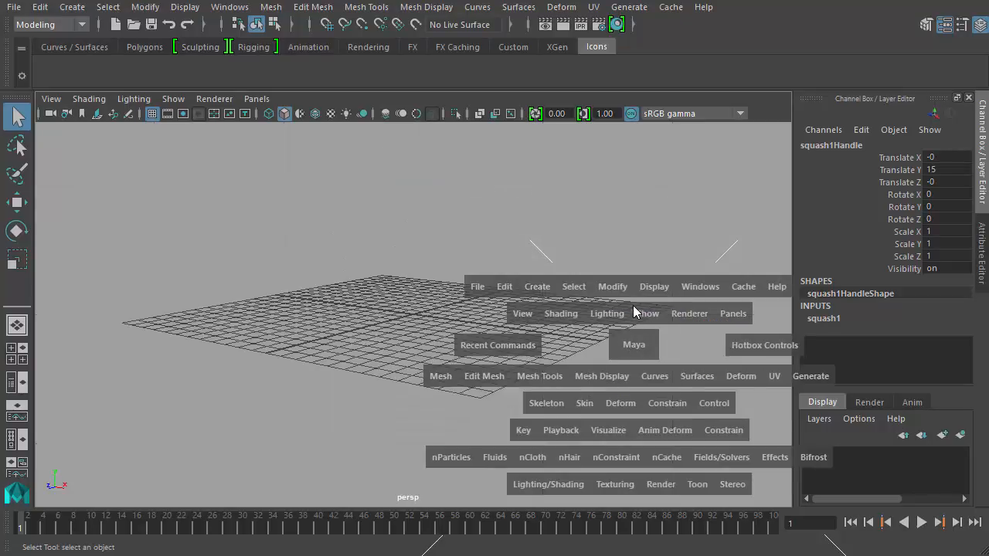
{"action": "left_click_drag", "start_coordinate": [637, 350], "coordinate": [614, 354], "text": "alt"}
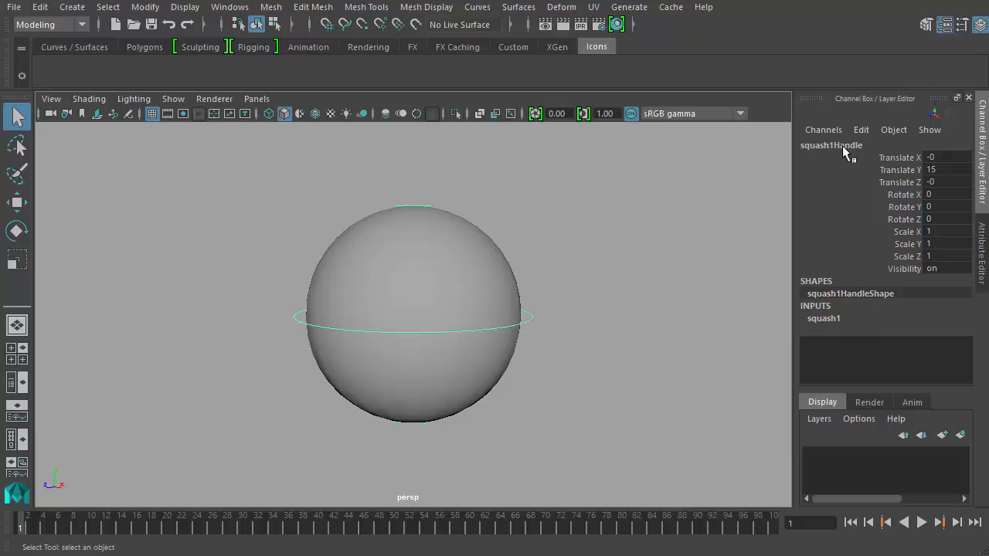
Display the sphere in wireframe so the squash handle inside it can be inspected
{"action": "left_click_drag", "start_coordinate": [493, 278], "coordinate": [657, 310], "text": "alt"}
{"action": "key", "text": "4"}
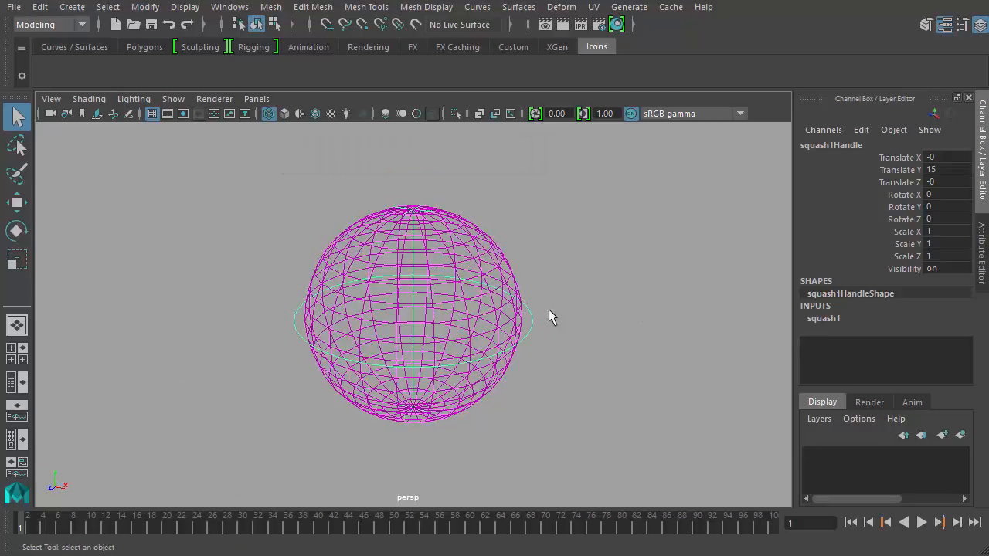
{"action": "left_click_drag", "start_coordinate": [549, 317], "coordinate": [541, 294], "text": "alt"}
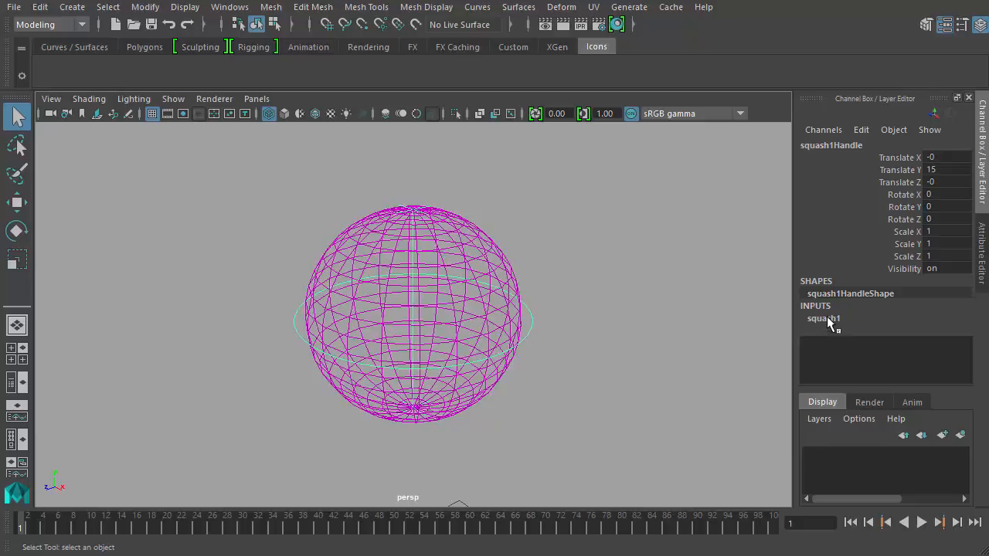
Expand the squash1 input of the handle to show all of its deformer attributes
{"action": "left_click", "coordinate": [824, 319]}
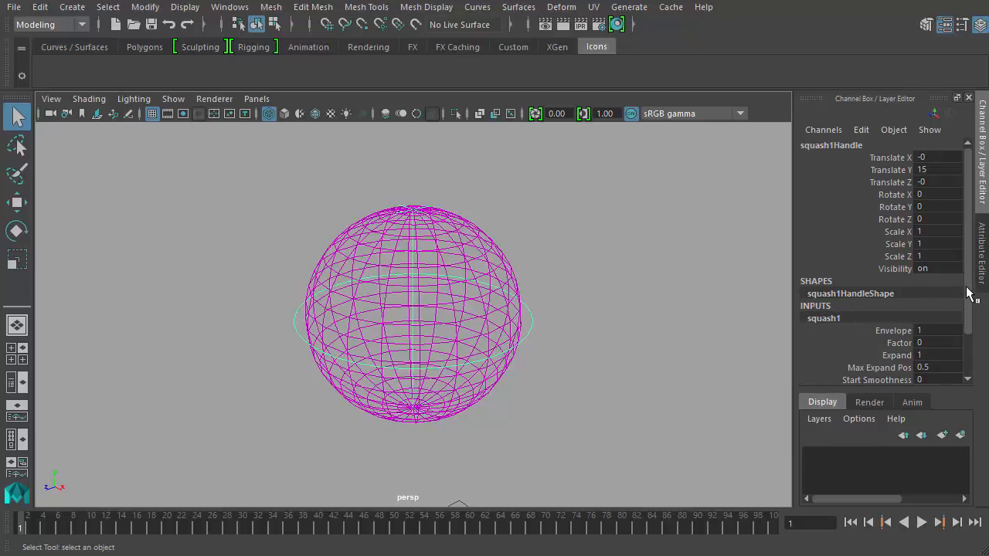
{"action": "left_click_drag", "start_coordinate": [969, 294], "coordinate": [971, 342]}
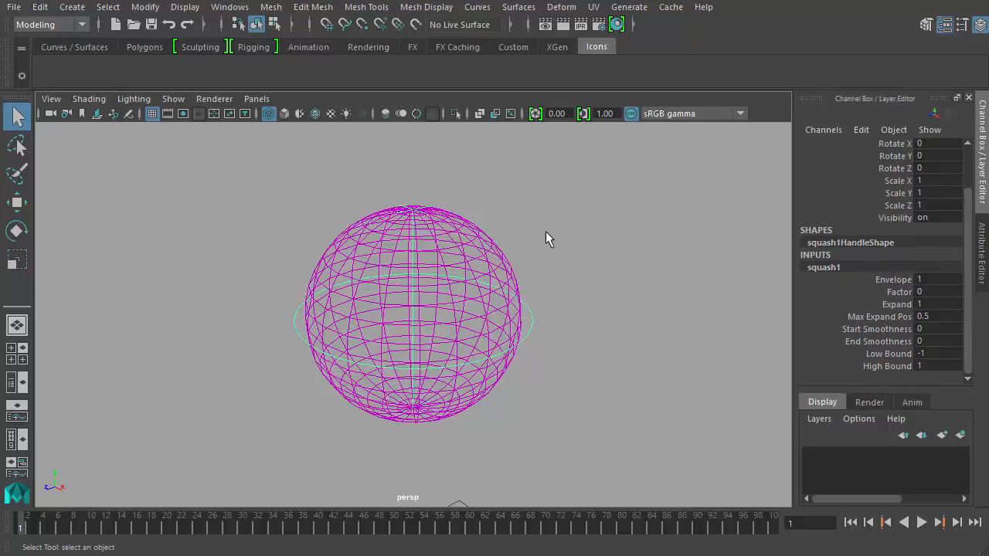
{"action": "left_click_drag", "start_coordinate": [604, 343], "coordinate": [617, 305], "text": "alt"}
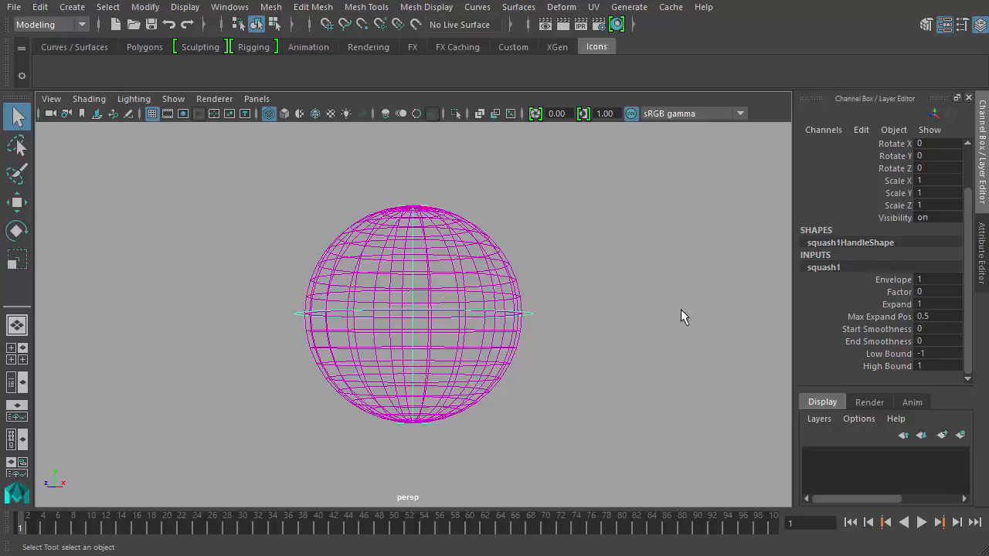
Test the squash deformer's Factor with positive and negative values, leaving it at -0.4
{"action": "left_click", "coordinate": [885, 292]}
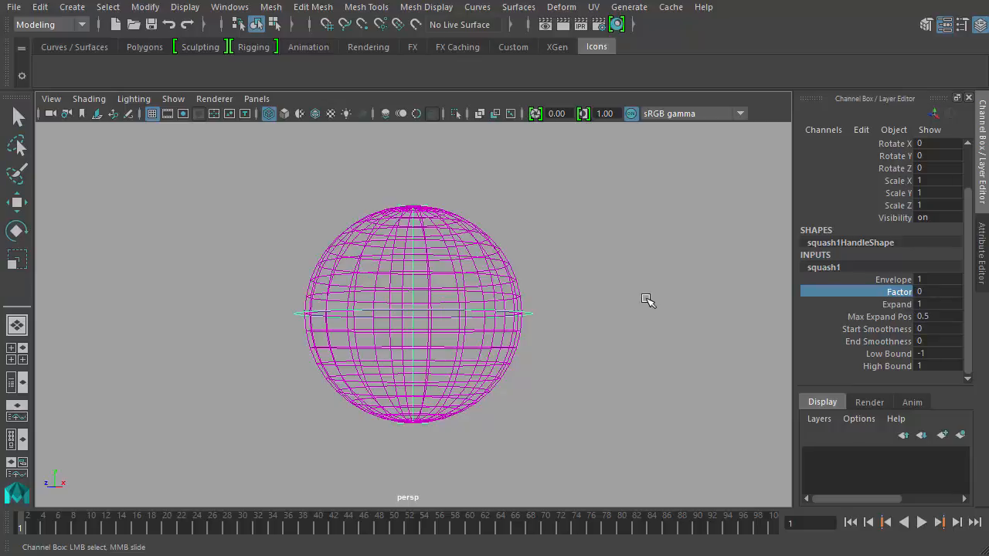
{"action": "middle_click_drag", "start_coordinate": [599, 261], "coordinate": [599, 291]}
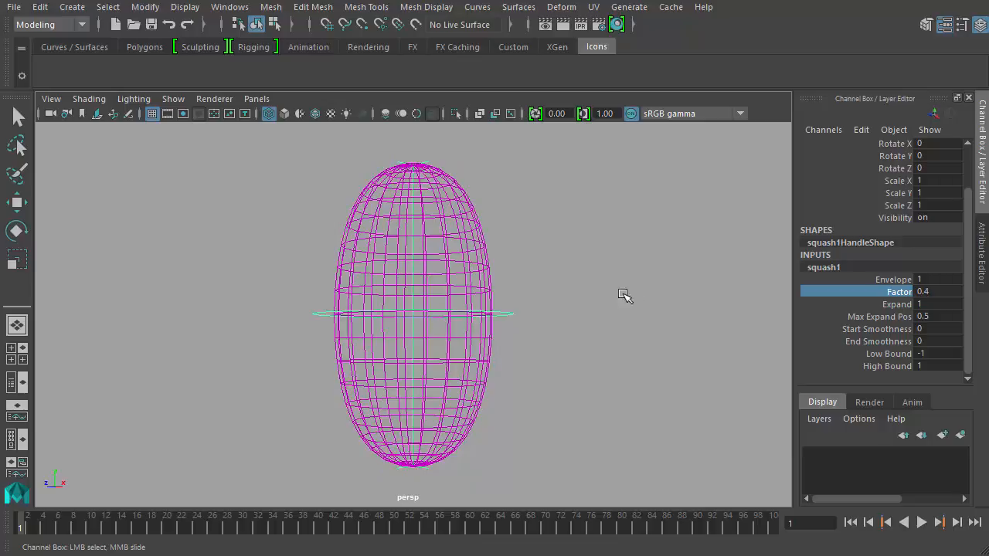
{"action": "middle_click_drag", "start_coordinate": [637, 275], "coordinate": [637, 279]}
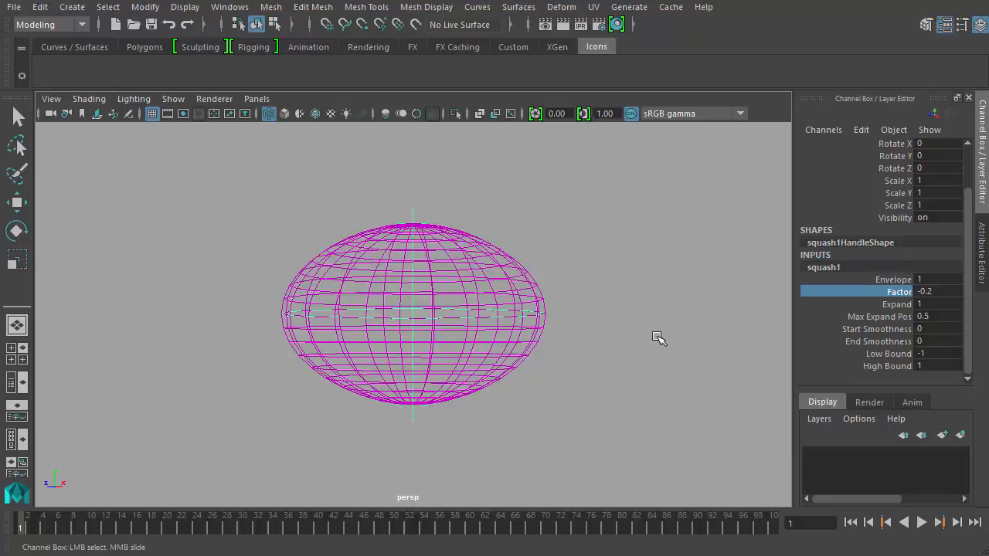
{"action": "middle_click_drag", "start_coordinate": [656, 338], "coordinate": [735, 443]}
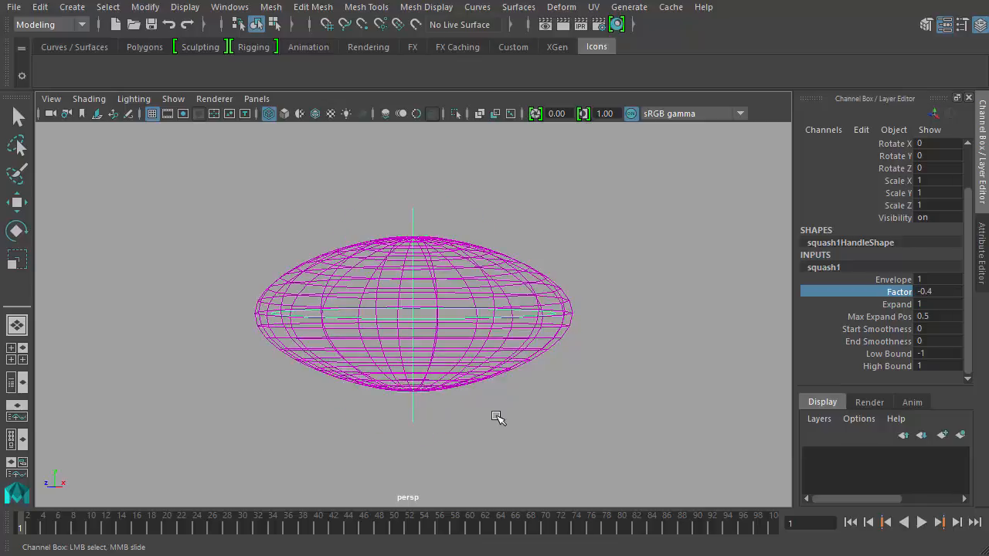
{"action": "scroll", "coordinate": [498, 418], "scroll_direction": "up", "scroll_amount": 1}
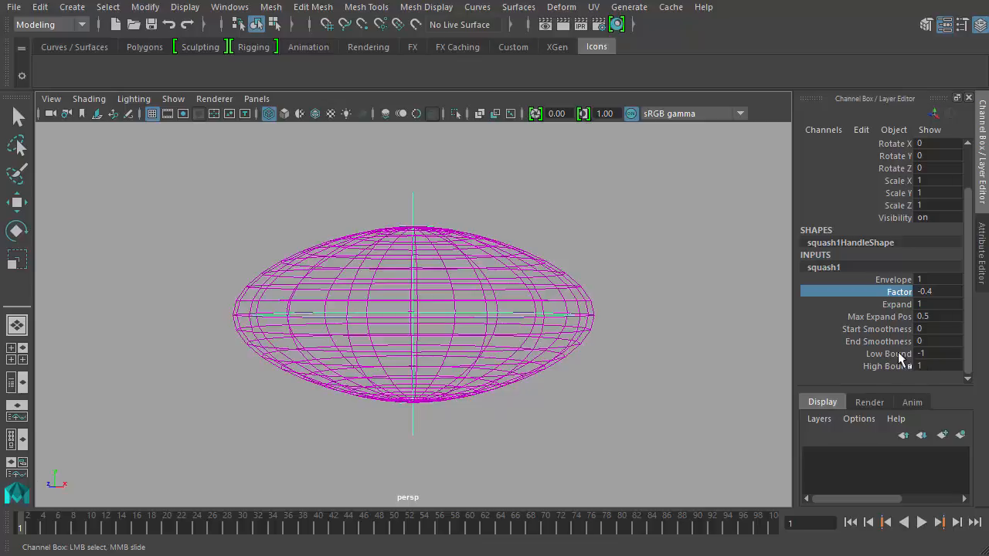
Set the squash deformer's Low Bound to 0
{"action": "left_click", "coordinate": [886, 356]}
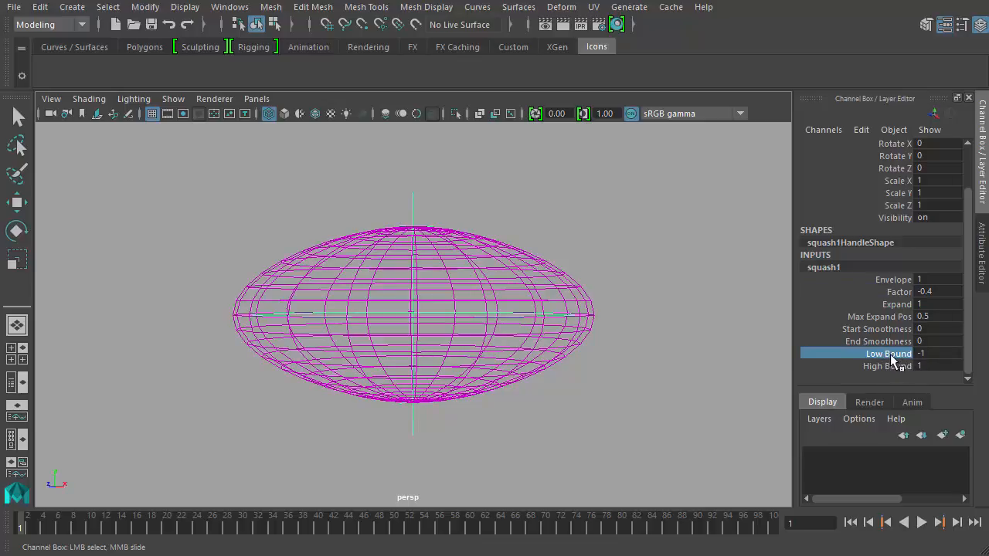
{"action": "middle_click_drag", "start_coordinate": [626, 384], "coordinate": [781, 384]}
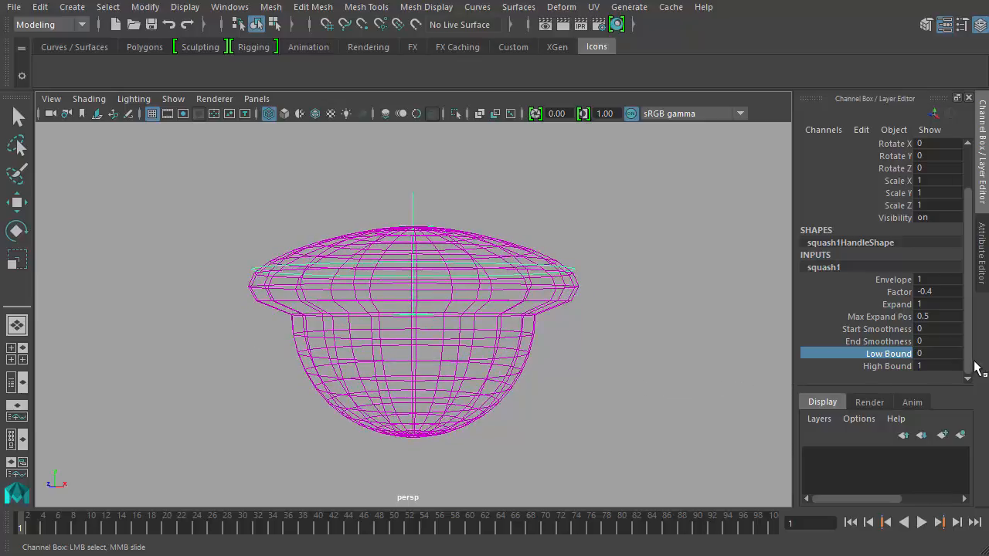
{"action": "middle_click_drag", "start_coordinate": [446, 347], "coordinate": [558, 461]}
Move the squash handle straight down along the Y axis toward the bottom of the sphere
{"action": "left_click_drag", "start_coordinate": [588, 384], "coordinate": [516, 313], "text": "alt"}
{"action": "key", "text": "w"}
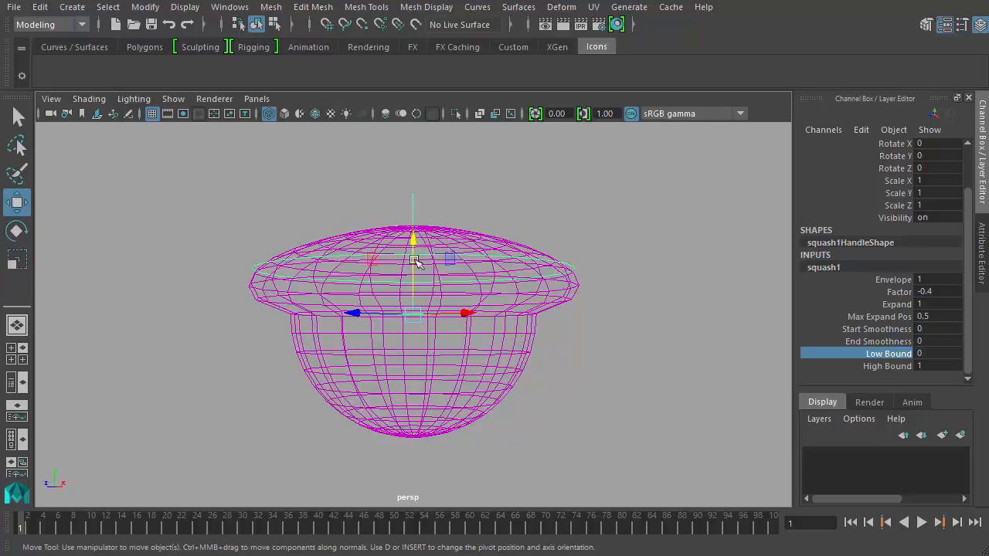
{"action": "left_click_drag", "start_coordinate": [410, 235], "coordinate": [414, 334]}
{"action": "scroll", "coordinate": [461, 448], "scroll_direction": "up", "scroll_amount": 3}
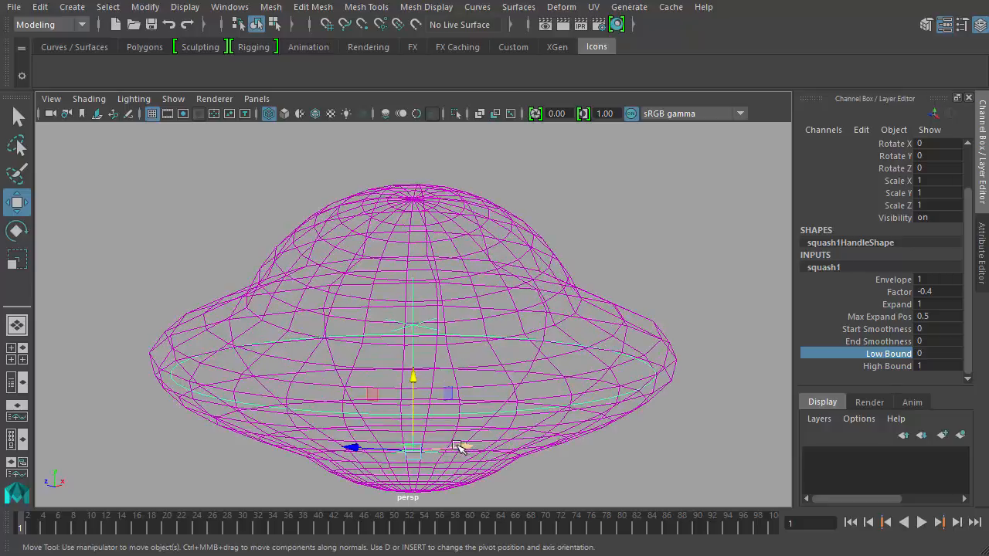
{"action": "left_click_drag", "start_coordinate": [425, 448], "coordinate": [517, 424], "text": "alt"}
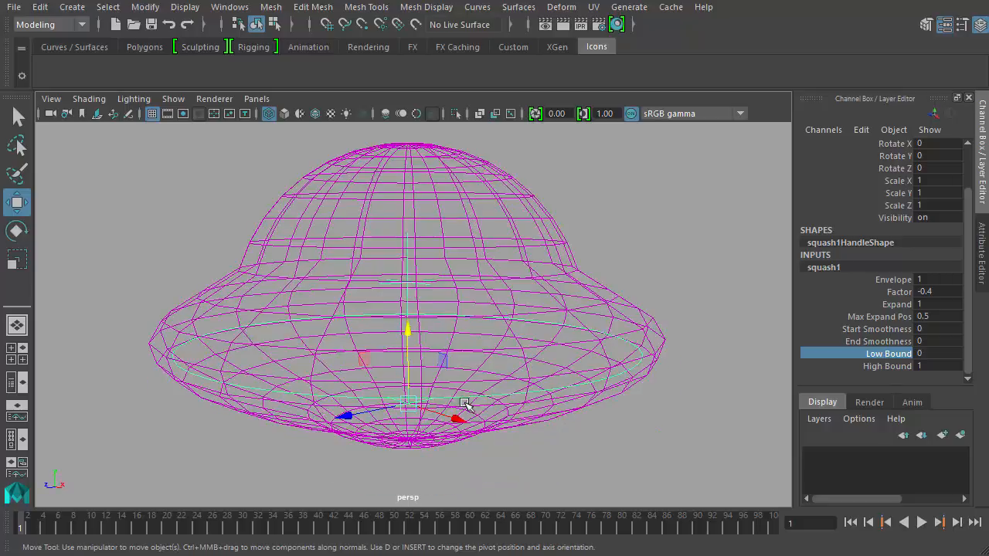
Snap the squash handle onto the lowest vertex of the sphere, at the centre of its base
{"action": "left_click_drag", "start_coordinate": [466, 404], "coordinate": [433, 412], "text": "alt"}
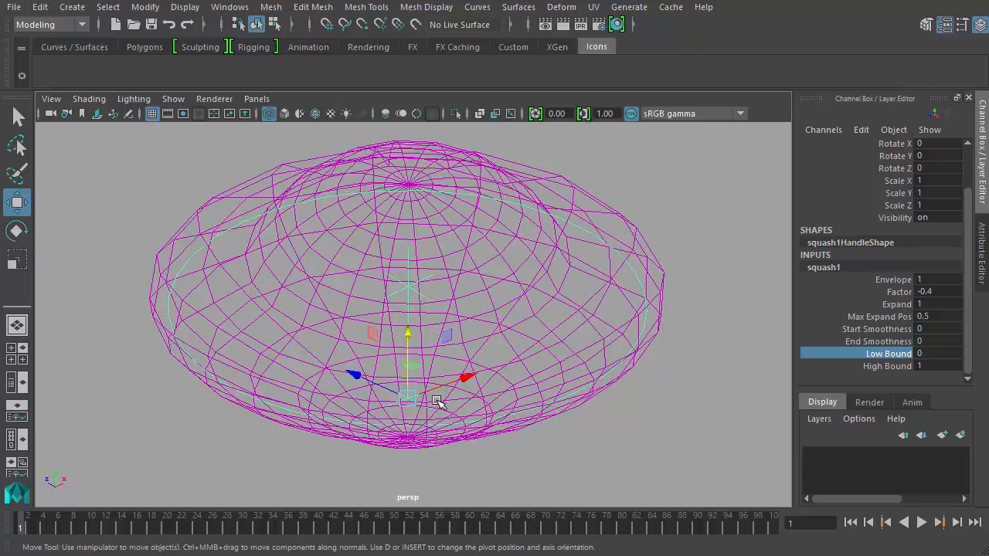
{"action": "left_click_drag", "start_coordinate": [464, 435], "coordinate": [568, 418], "text": "alt"}
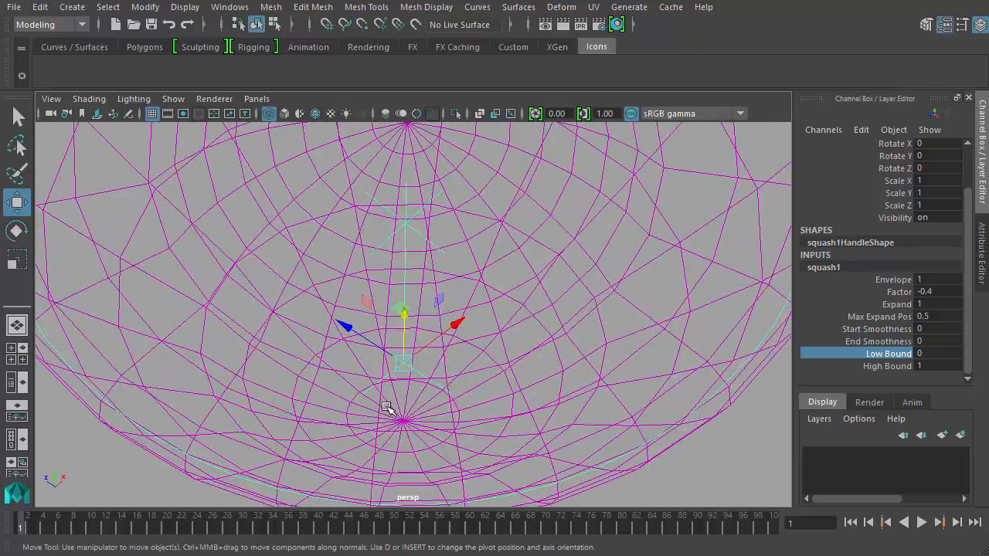
{"action": "left_click_drag", "start_coordinate": [450, 418], "coordinate": [455, 422], "text": "alt"}
{"action": "key", "text": "v"}
{"action": "key", "text": "v"}
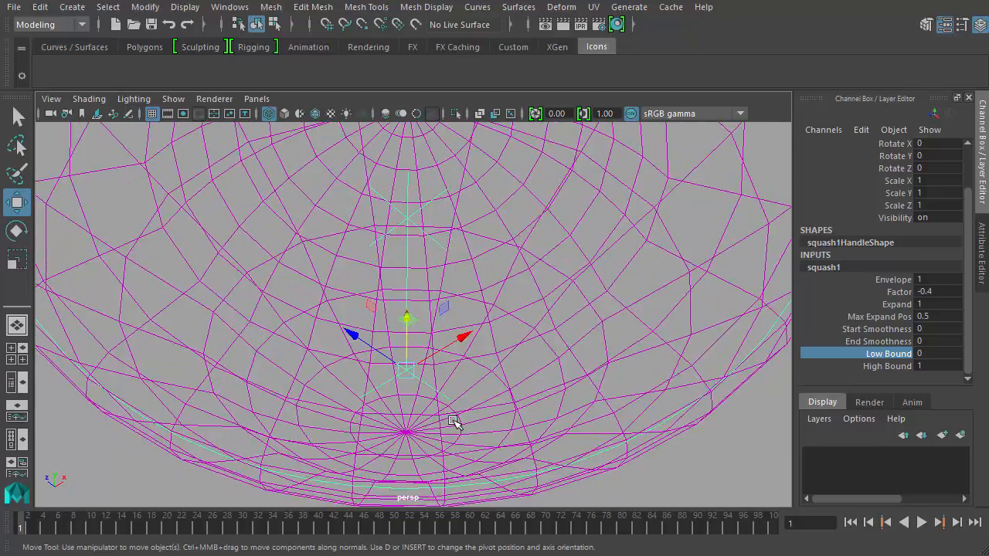
{"action": "left_click_drag", "start_coordinate": [401, 361], "coordinate": [407, 431]}
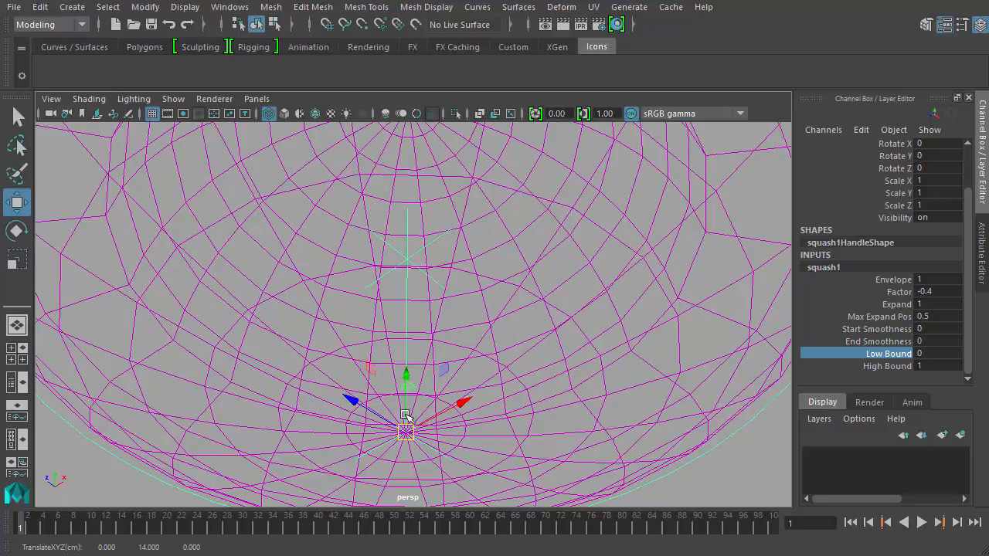
Reset the squash deformer's Factor to 0, then lower it to -0.29 to test the squash from the base
{"action": "left_click_drag", "start_coordinate": [564, 347], "coordinate": [611, 382], "text": "alt"}
{"action": "right_click_drag", "start_coordinate": [611, 382], "coordinate": [345, 311], "text": "alt"}
{"action": "left_click_drag", "start_coordinate": [345, 311], "coordinate": [364, 328], "text": "alt"}
{"action": "right_click_drag", "start_coordinate": [365, 328], "coordinate": [456, 358], "text": "alt"}
{"action": "left_click_drag", "start_coordinate": [457, 358], "coordinate": [521, 364], "text": "alt"}
{"action": "middle_click_drag", "start_coordinate": [521, 364], "coordinate": [524, 378], "text": "alt"}
{"action": "right_click_drag", "start_coordinate": [524, 377], "coordinate": [483, 352], "text": "alt"}
{"action": "left_click_drag", "start_coordinate": [483, 352], "coordinate": [492, 357], "text": "alt"}
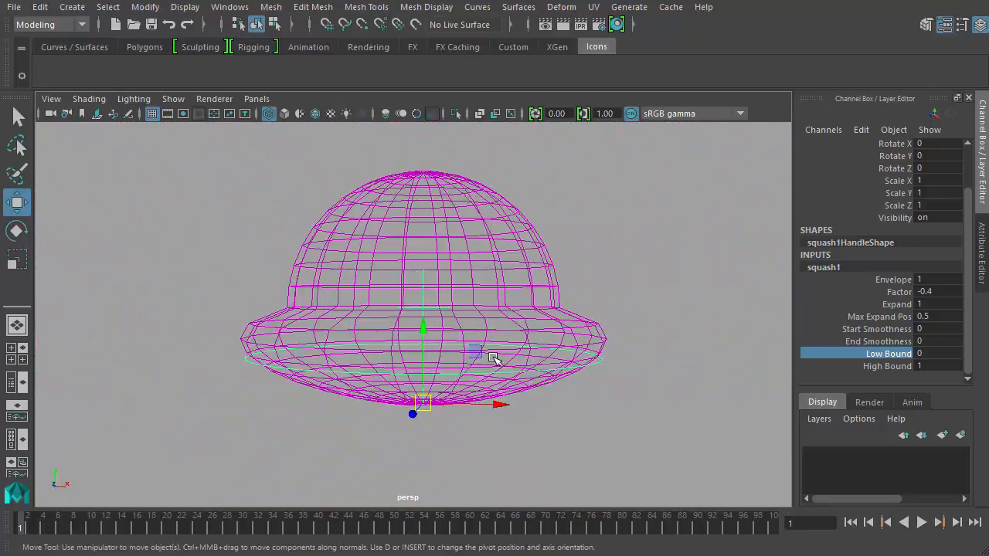
{"action": "left_click", "coordinate": [899, 292]}
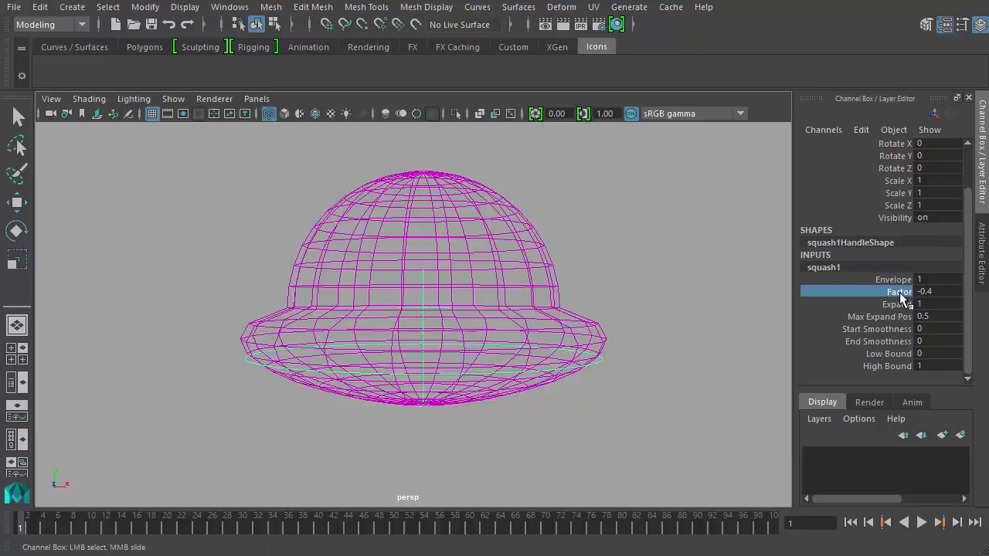
{"action": "double_click", "coordinate": [927, 292]}
{"action": "type", "text": "0"}
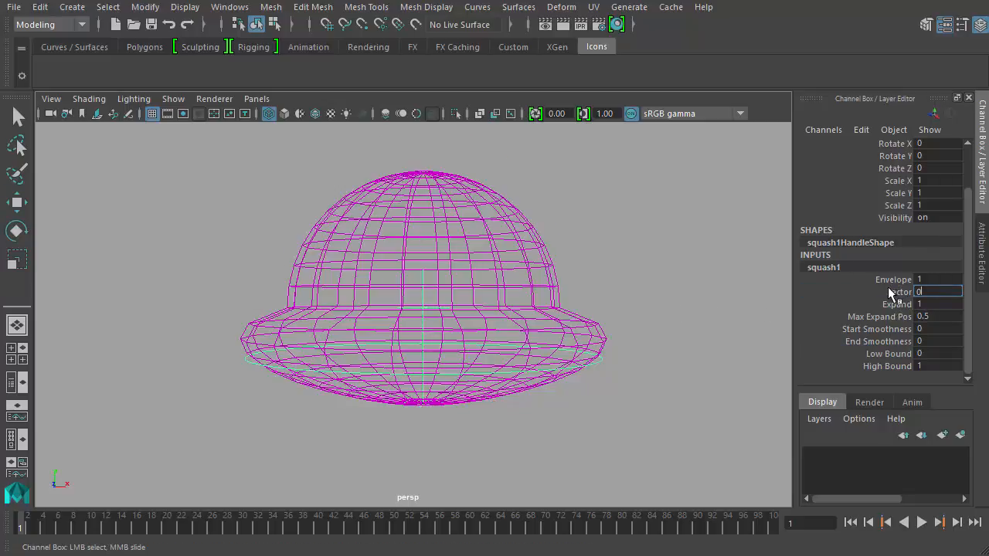
{"action": "key", "text": "Return"}
{"action": "left_click", "coordinate": [898, 295]}
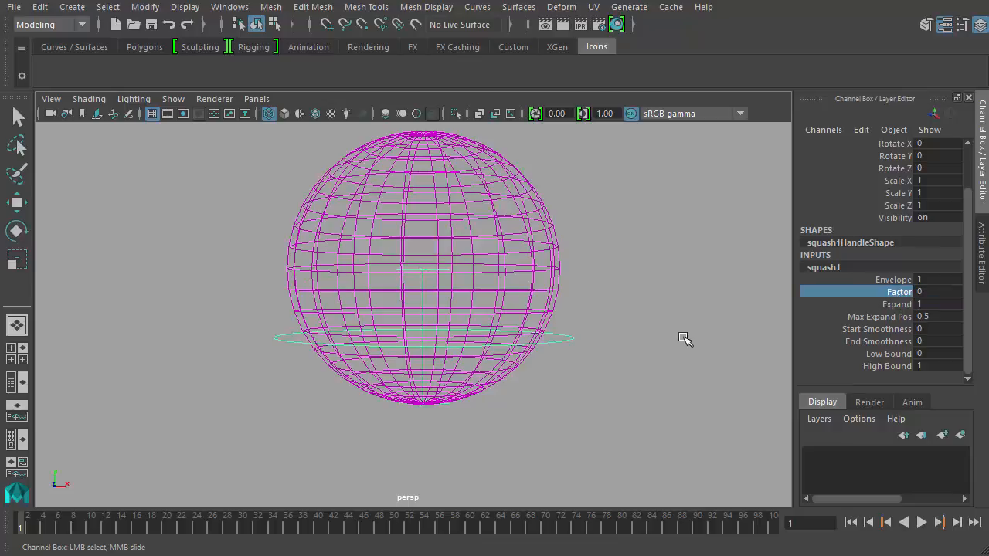
{"action": "middle_click_drag", "start_coordinate": [687, 349], "coordinate": [668, 350]}
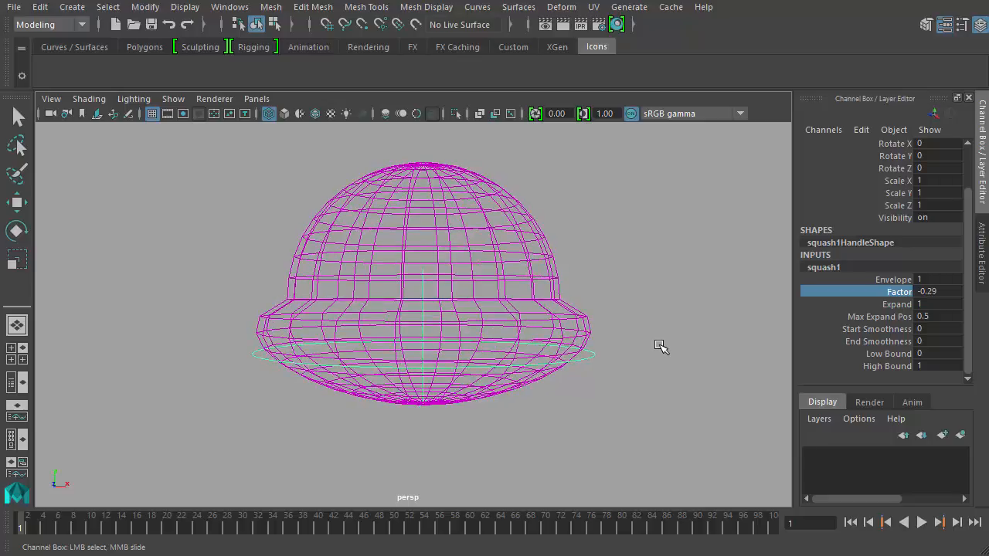
{"action": "left_click_drag", "start_coordinate": [617, 356], "coordinate": [578, 350], "text": "alt"}
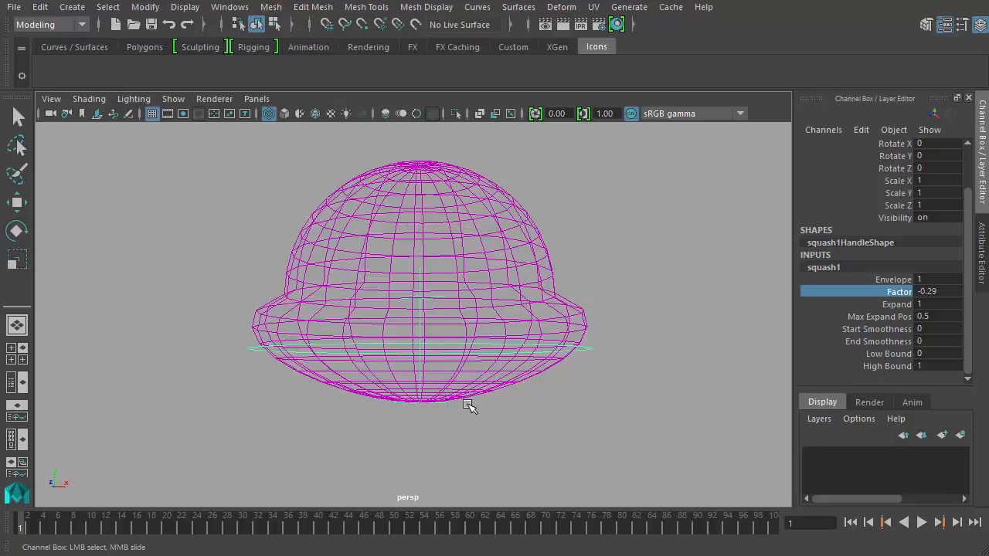
Raise the squash deformer's High Bound to 2.06 so the deformation covers the whole ball
{"action": "left_click", "coordinate": [889, 366]}
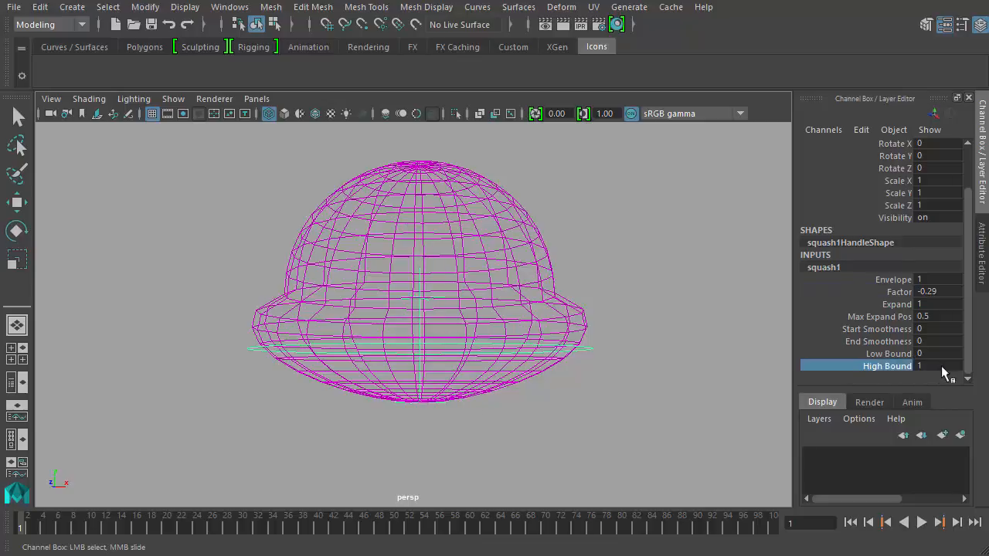
{"action": "middle_click_drag", "start_coordinate": [647, 384], "coordinate": [690, 404]}
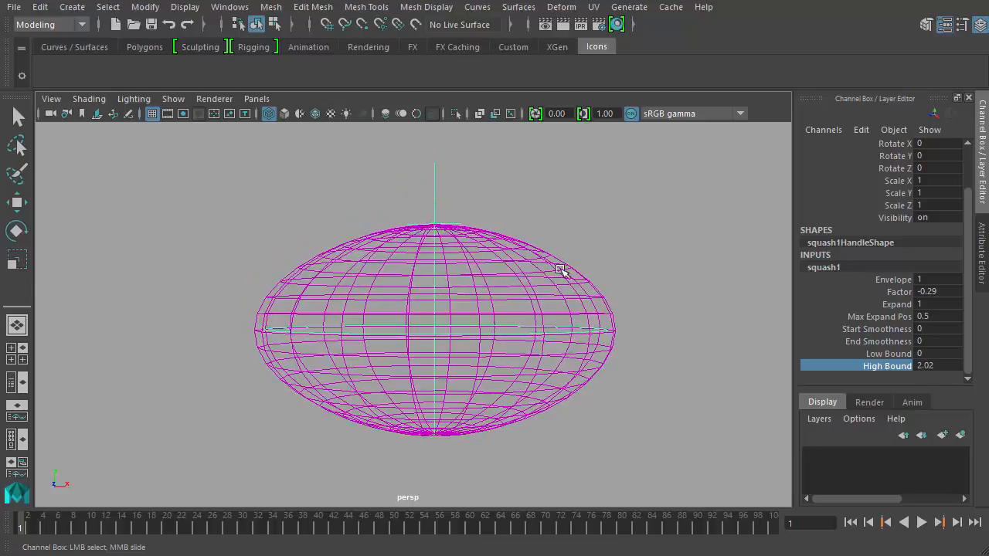
{"action": "mouse_move", "coordinate": [637, 339]}
{"action": "middle_mouse_down"}
{"action": "mouse_move", "coordinate": [634, 349]}
{"action": "mouse_move", "coordinate": [664, 361]}
{"action": "mouse_move", "coordinate": [637, 365]}
{"action": "middle_mouse_up"}
{"action": "left_click_drag", "start_coordinate": [630, 328], "coordinate": [685, 331], "text": "alt"}
Test the squash over the whole ball with varying negative Factor values, ending at -0.36
{"action": "left_click", "coordinate": [899, 305]}
{"action": "left_click", "coordinate": [897, 292]}
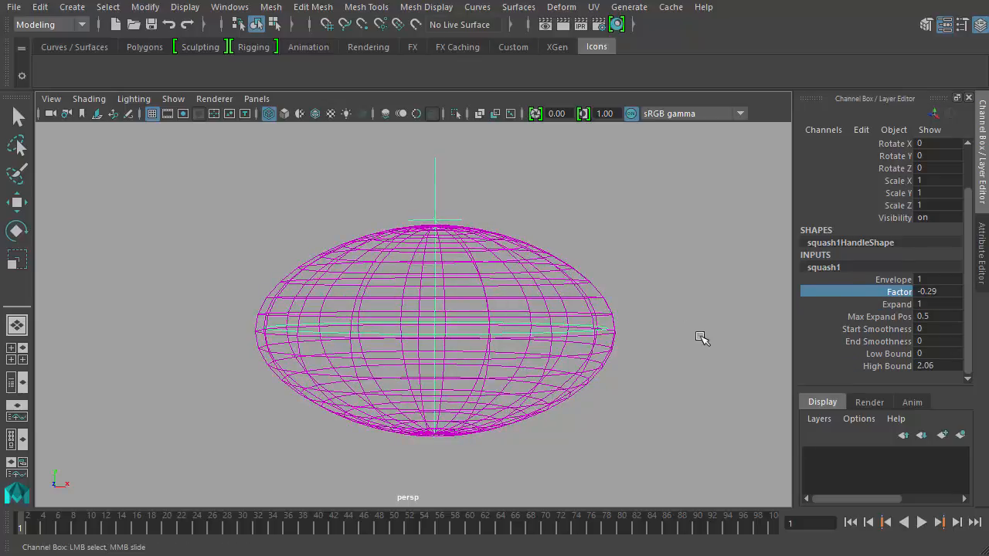
{"action": "middle_click_drag", "start_coordinate": [678, 354], "coordinate": [653, 385]}
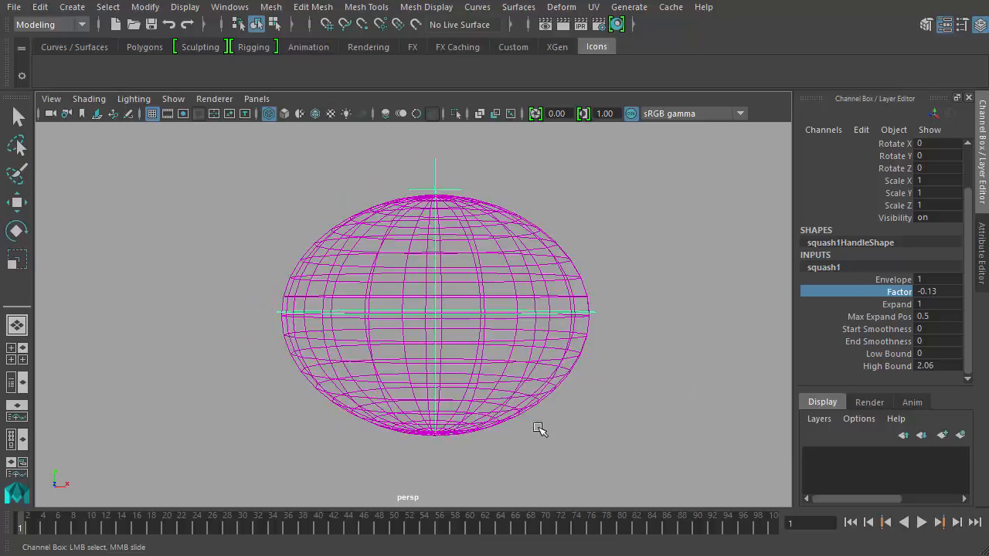
{"action": "left_click_drag", "start_coordinate": [539, 430], "coordinate": [554, 422], "text": "alt"}
{"action": "middle_click_drag", "start_coordinate": [451, 439], "coordinate": [587, 453]}
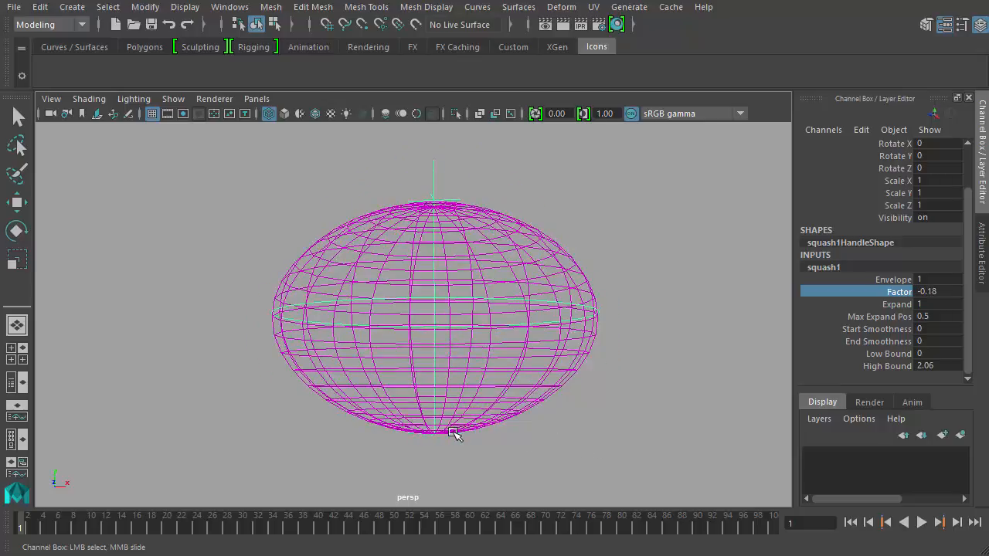
{"action": "mouse_move", "coordinate": [603, 433]}
{"action": "middle_mouse_down"}
{"action": "mouse_move", "coordinate": [623, 437]}
{"action": "mouse_move", "coordinate": [584, 432]}
{"action": "mouse_move", "coordinate": [592, 446]}
{"action": "mouse_move", "coordinate": [588, 425]}
{"action": "middle_mouse_up"}
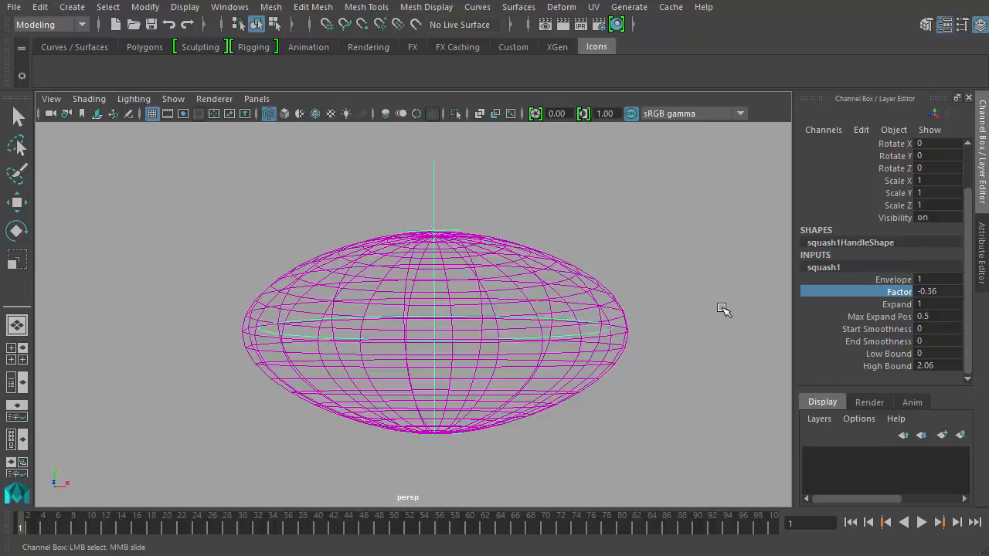
Set the squash deformer's Factor to 0 to restore the ball's round shape
{"action": "double_click", "coordinate": [931, 293]}
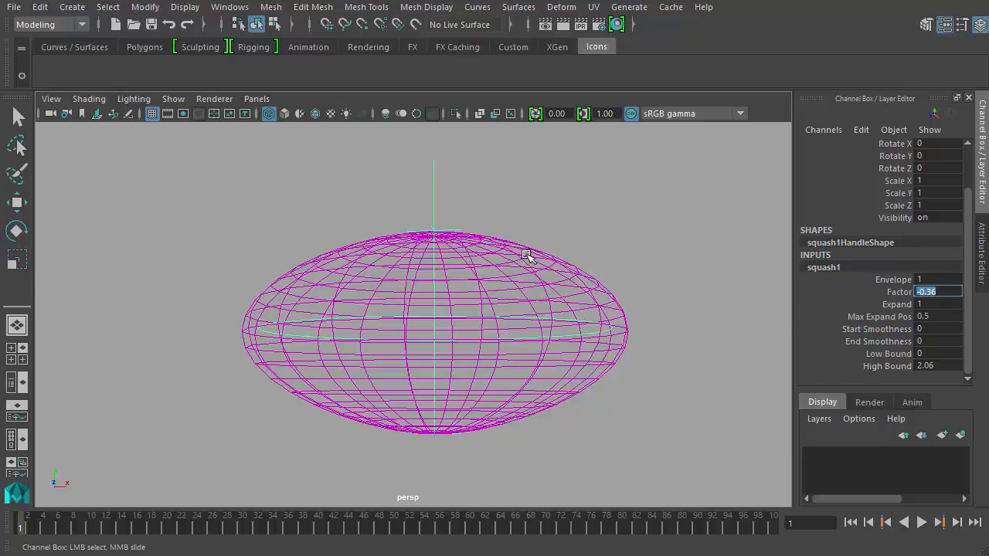
{"action": "type", "text": "0"}
{"action": "key", "text": "Return"}
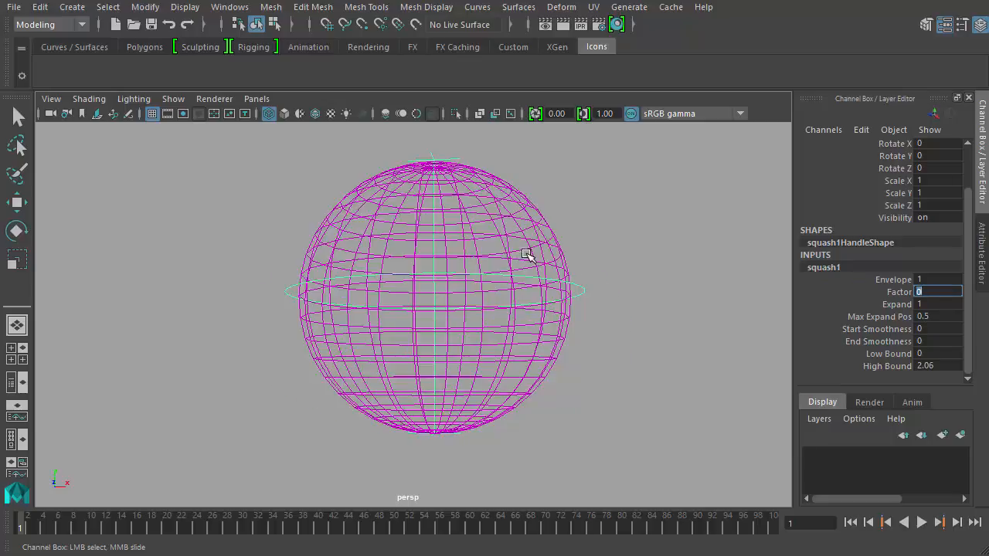
Play the ball's bounce animation to check whether the squash handle follows it, then return to frame 1
{"action": "left_click_drag", "start_coordinate": [643, 300], "coordinate": [662, 327], "text": "alt"}
{"action": "right_click_drag", "start_coordinate": [662, 327], "coordinate": [384, 263], "text": "alt"}
{"action": "left_click_drag", "start_coordinate": [624, 358], "coordinate": [589, 337], "text": "alt"}
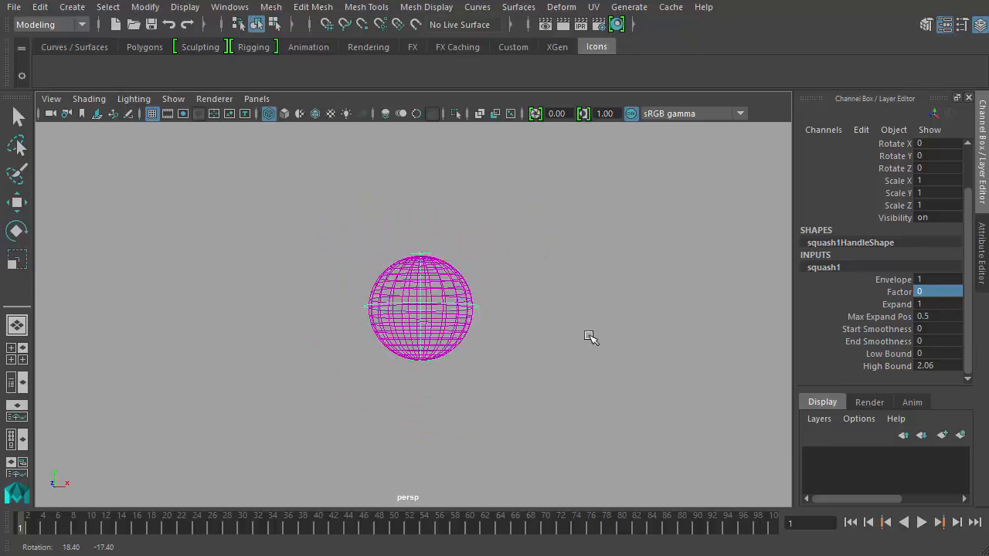
{"action": "key", "text": "space"}
{"action": "left_click", "coordinate": [483, 247]}
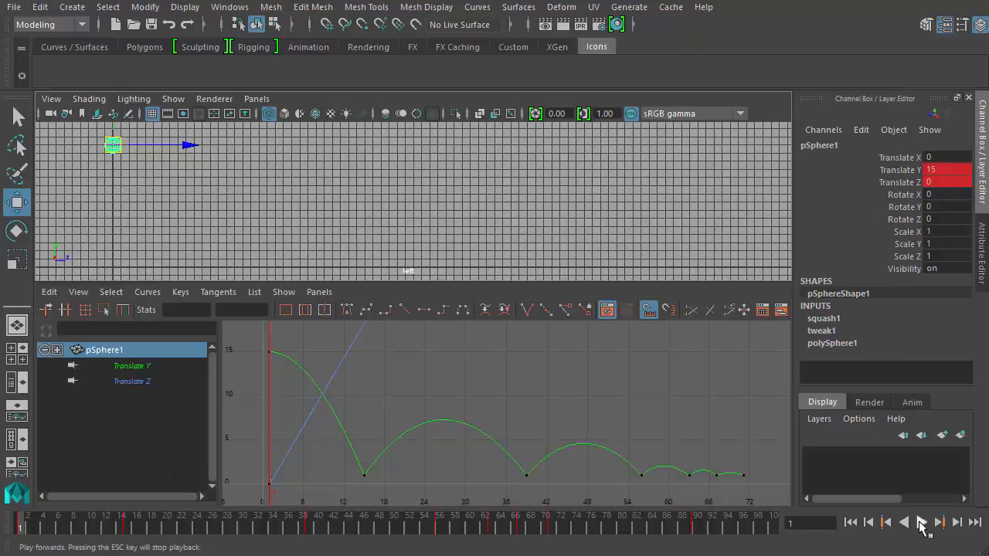
{"action": "left_click", "coordinate": [921, 522]}
{"action": "left_click", "coordinate": [921, 522]}
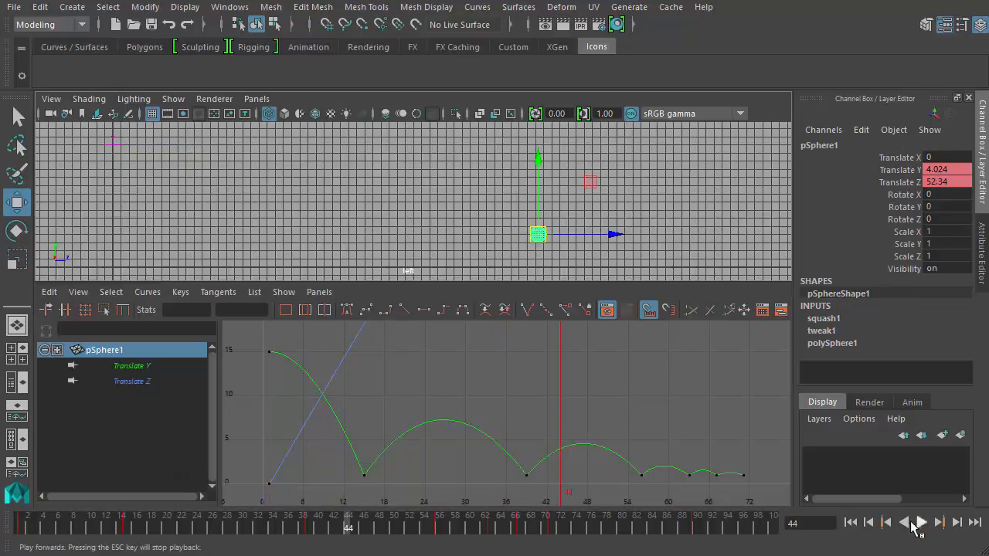
{"action": "left_click", "coordinate": [112, 144]}
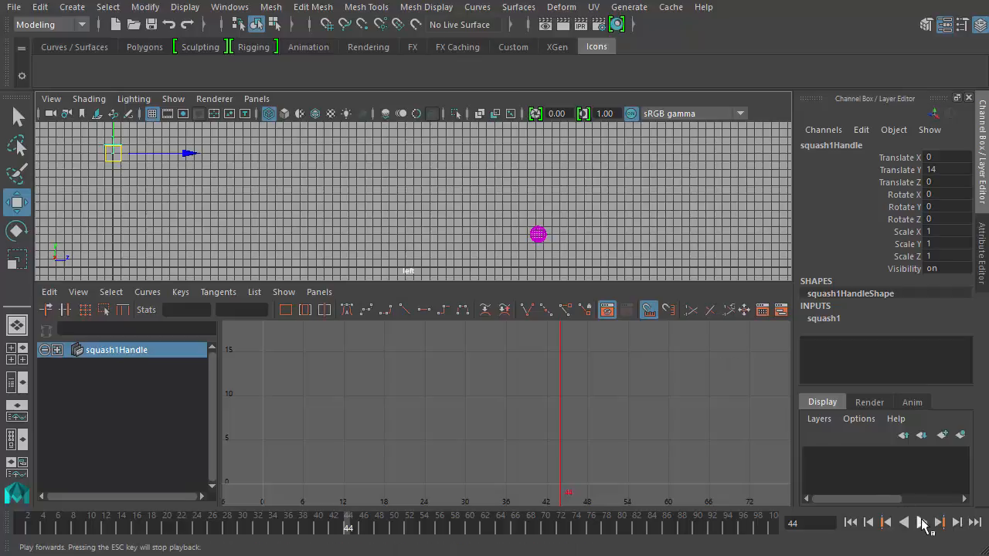
{"action": "left_click", "coordinate": [868, 523]}
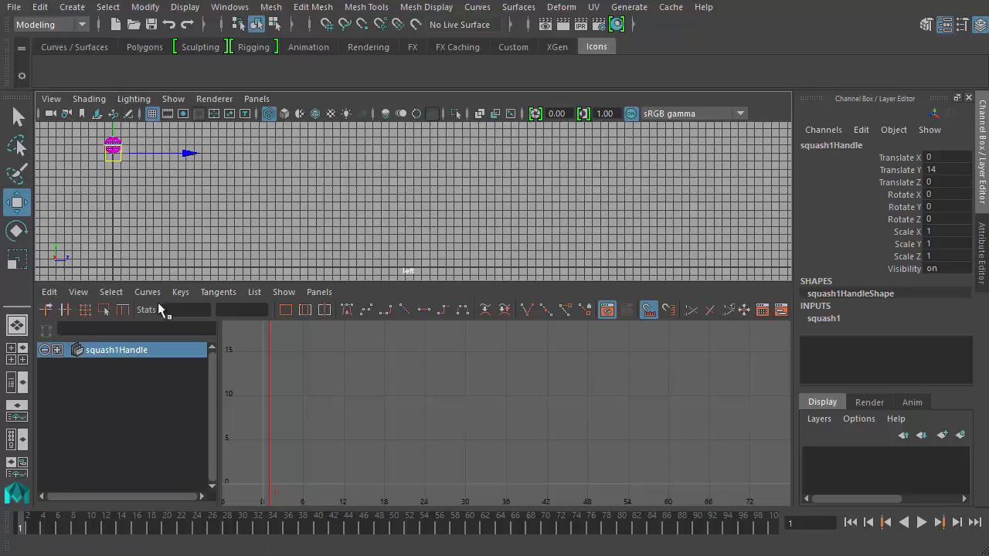
Select the squash handle followed by the sphere in the perspective view and parent the handle to the sphere
{"action": "key", "text": "space"}
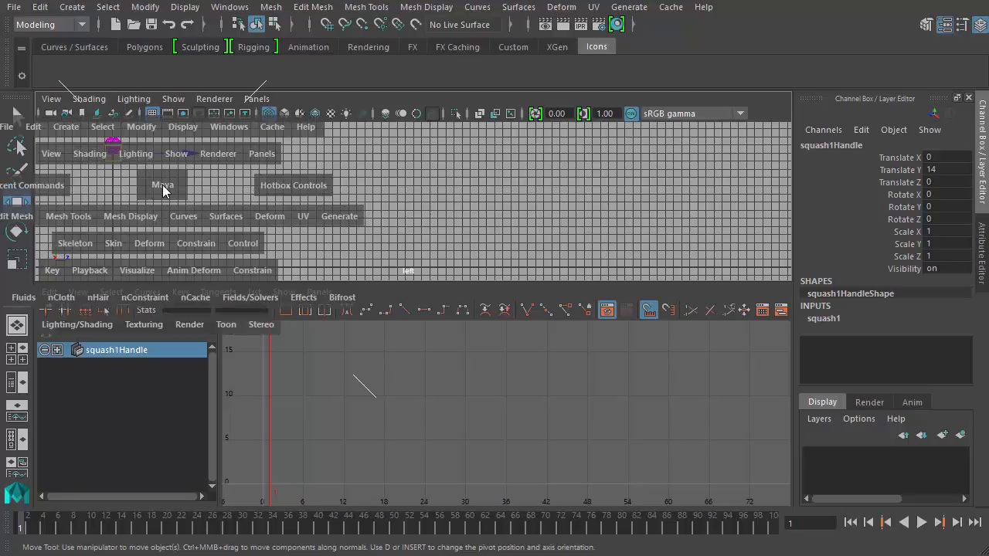
{"action": "key", "text": "space"}
{"action": "left_click_drag", "start_coordinate": [164, 194], "coordinate": [157, 156]}
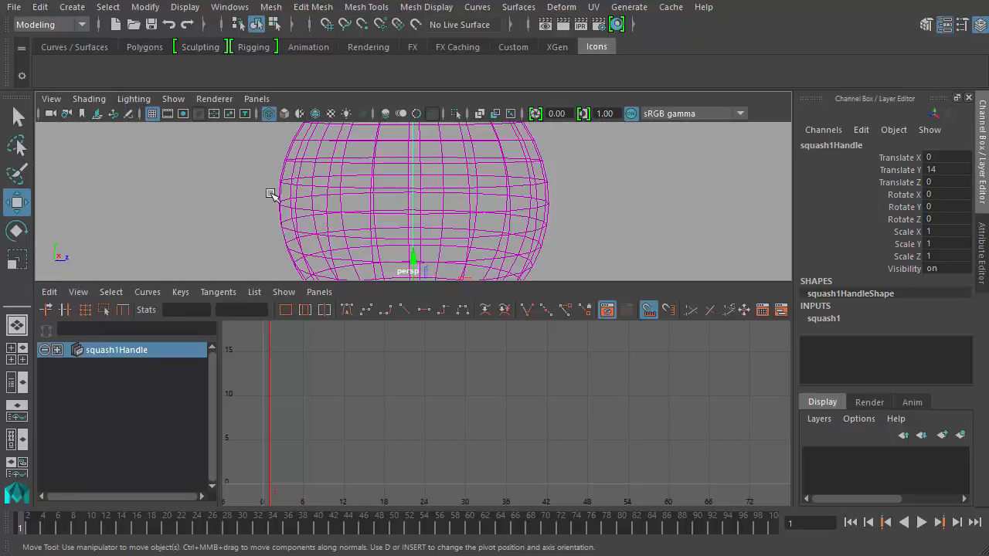
{"action": "left_click_drag", "start_coordinate": [513, 217], "coordinate": [633, 285], "text": "alt"}
{"action": "key", "text": "space"}
{"action": "left_click", "coordinate": [563, 309]}
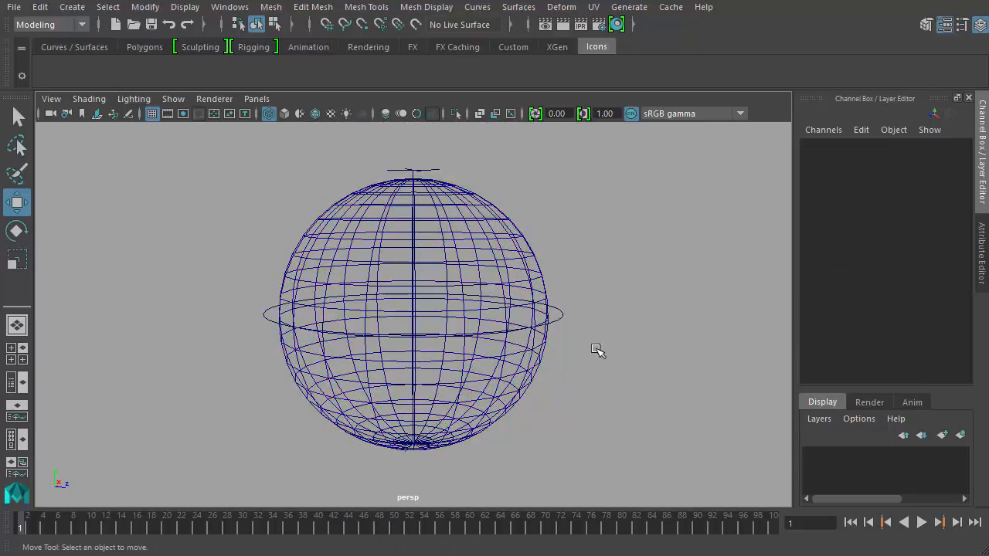
{"action": "left_click", "coordinate": [564, 316]}
{"action": "left_click_drag", "start_coordinate": [541, 224], "coordinate": [506, 272]}
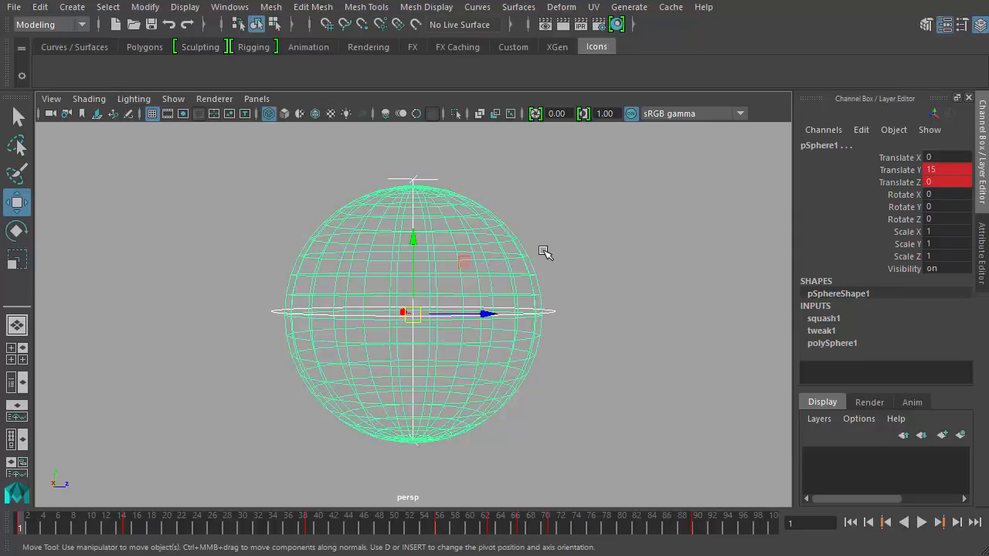
{"action": "key", "text": "ctrl+z"}
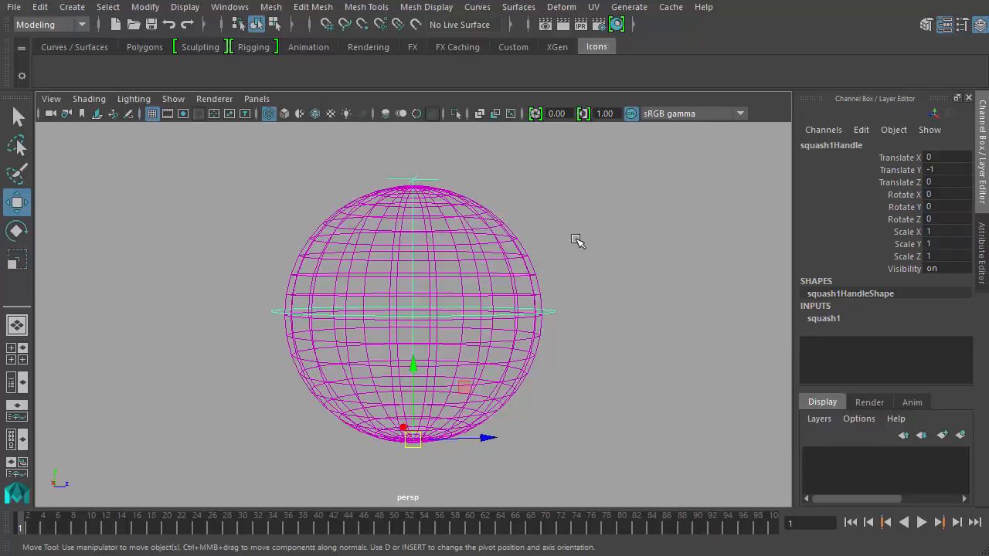
{"action": "key", "text": "ctrl+z"}
{"action": "key", "text": "ctrl+z"}
Play the bounce again in the left view, stop at frame 51 and check the squash handle's position on the ball
{"action": "key", "text": "space"}
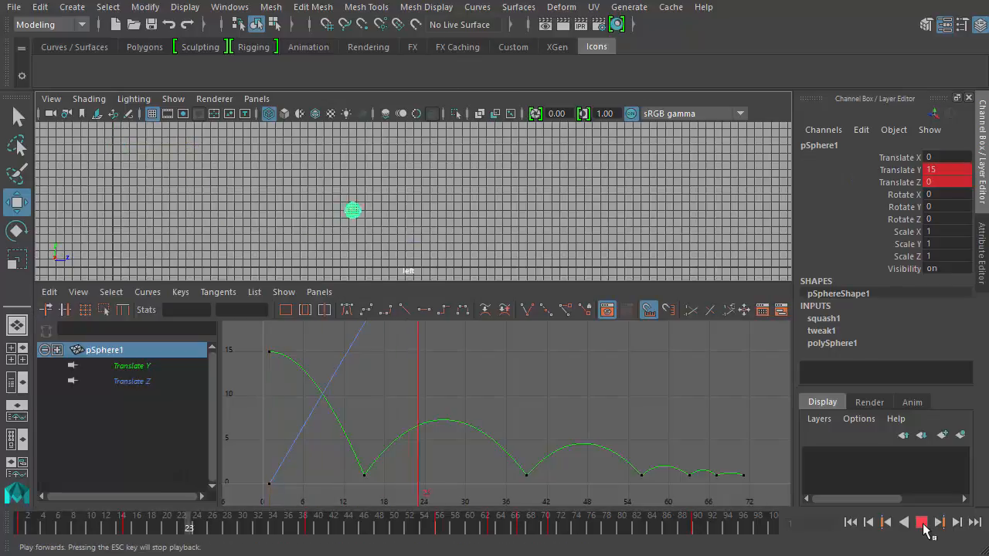
{"action": "left_click", "coordinate": [923, 524]}
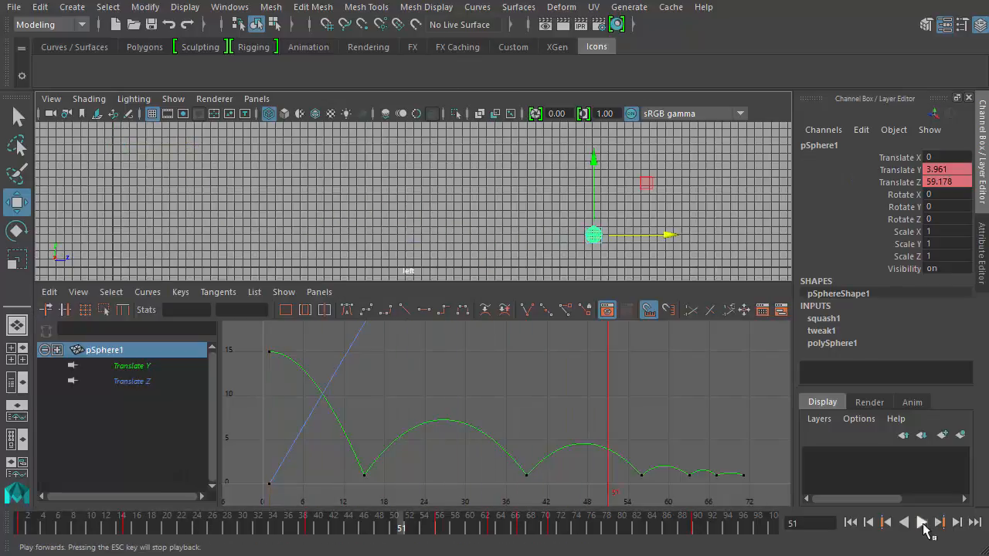
{"action": "right_click_drag", "start_coordinate": [499, 242], "coordinate": [750, 286], "text": "alt"}
{"action": "middle_click_drag", "start_coordinate": [523, 205], "coordinate": [261, 159], "text": "alt"}
{"action": "right_click_drag", "start_coordinate": [261, 159], "coordinate": [798, 289], "text": "alt"}
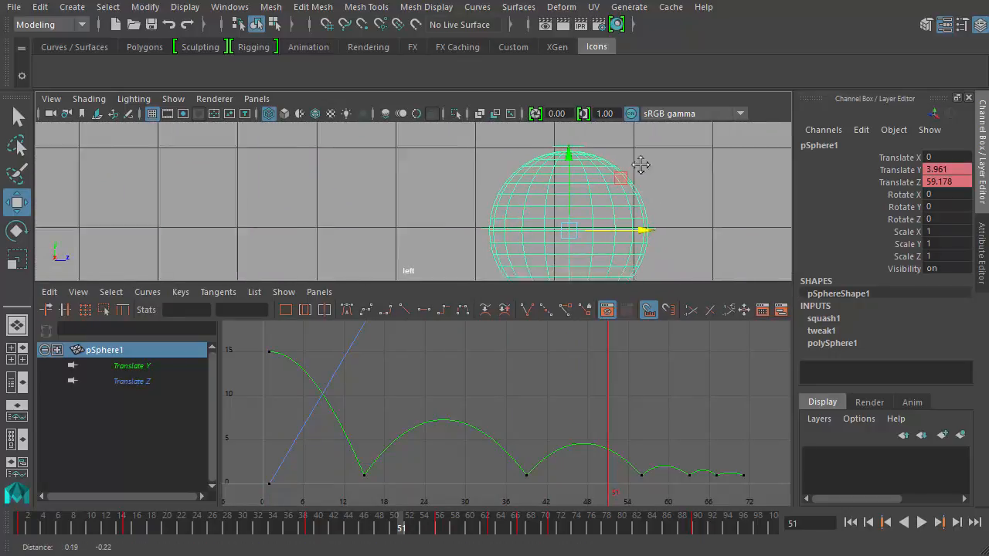
{"action": "middle_click_drag", "start_coordinate": [641, 158], "coordinate": [597, 165], "text": "alt"}
Open the Outliner and expand pSphere1 to check the parenting of squash1Handle, select the handle, and minimize the Outliner
{"action": "left_click", "coordinate": [446, 209]}
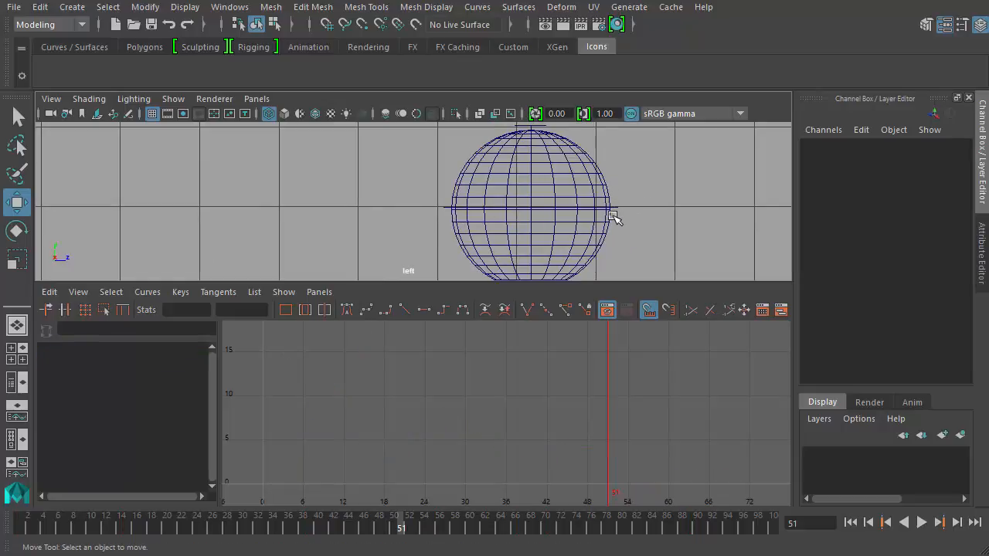
{"action": "left_click", "coordinate": [230, 7]}
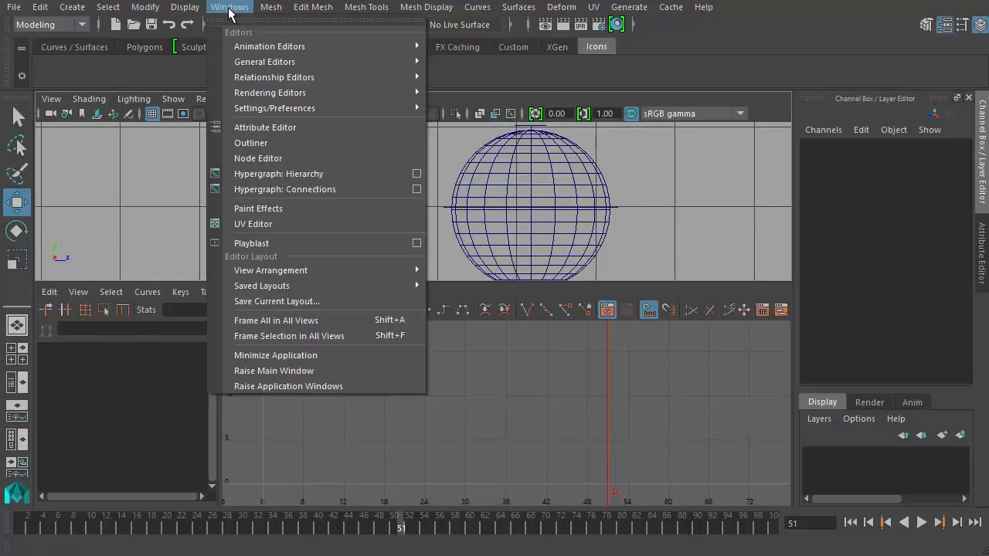
{"action": "left_click", "coordinate": [634, 215]}
{"action": "left_click_drag", "start_coordinate": [628, 187], "coordinate": [595, 231]}
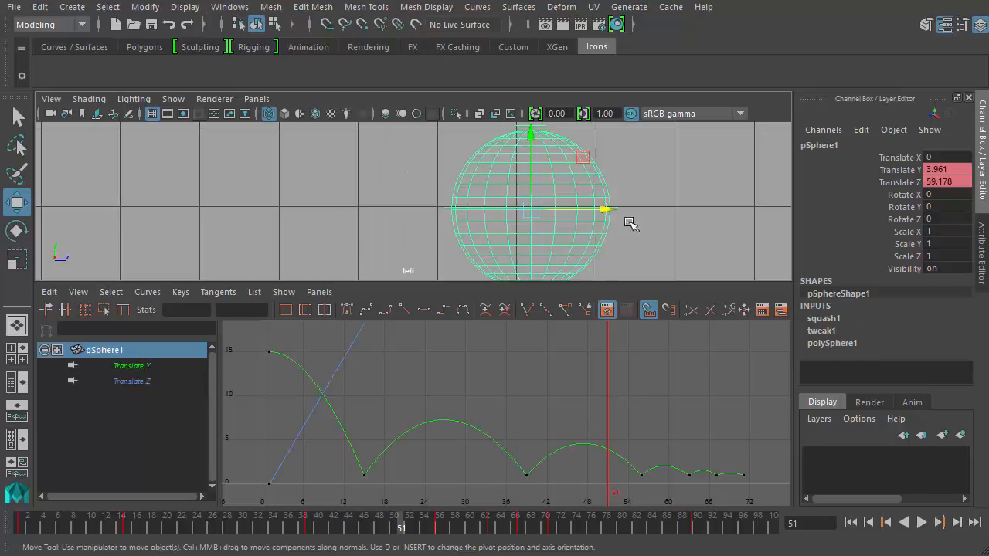
{"action": "left_click", "coordinate": [597, 193]}
{"action": "left_click", "coordinate": [230, 7]}
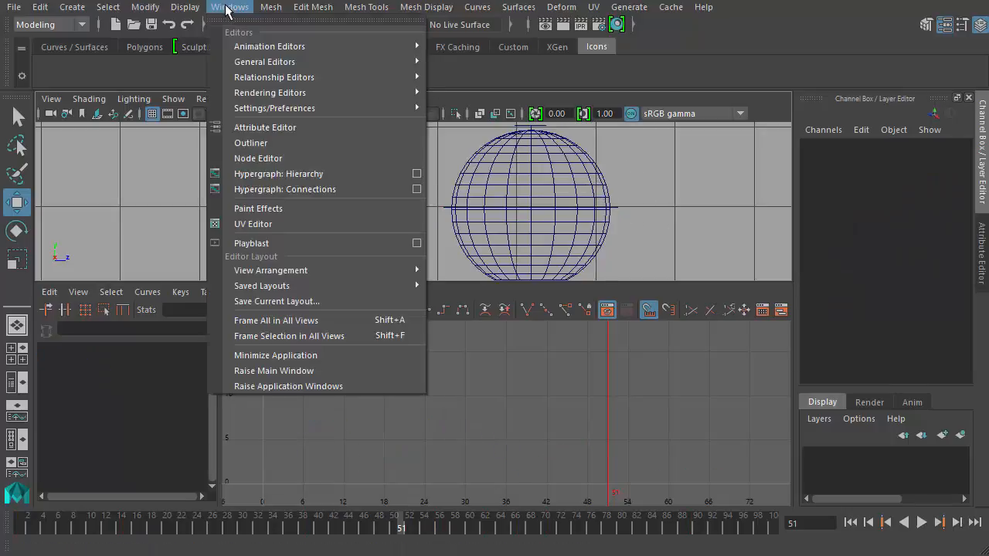
{"action": "left_click", "coordinate": [274, 143]}
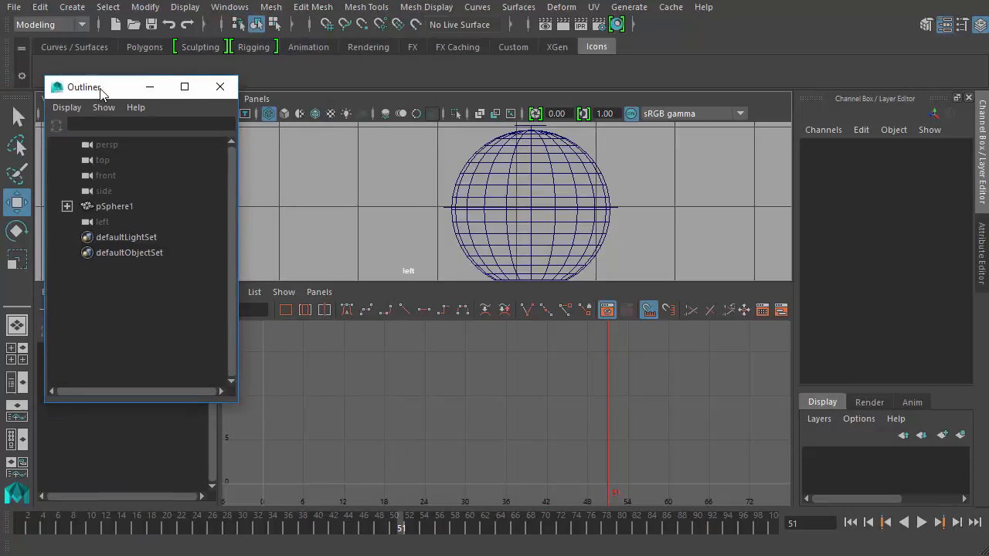
{"action": "left_click", "coordinate": [67, 207]}
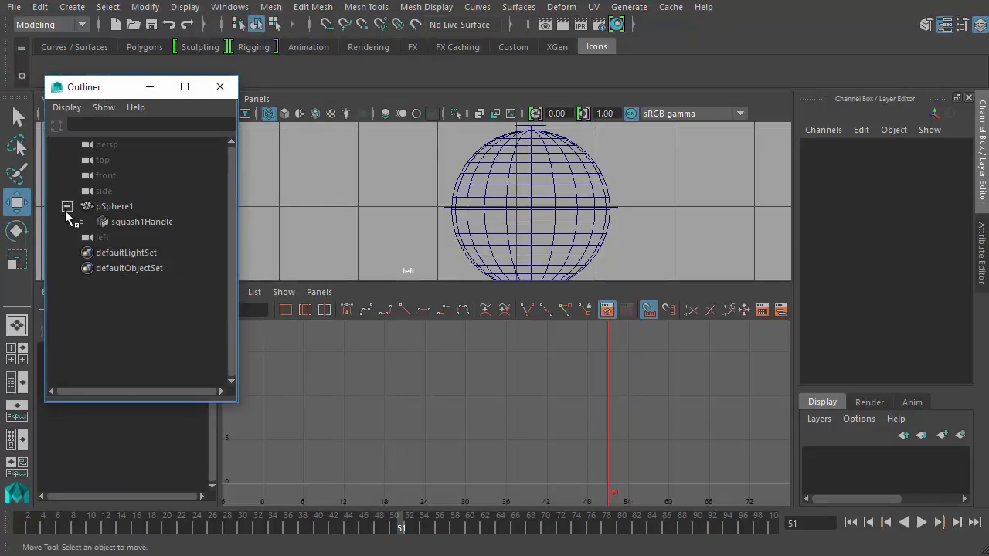
{"action": "left_click", "coordinate": [137, 222]}
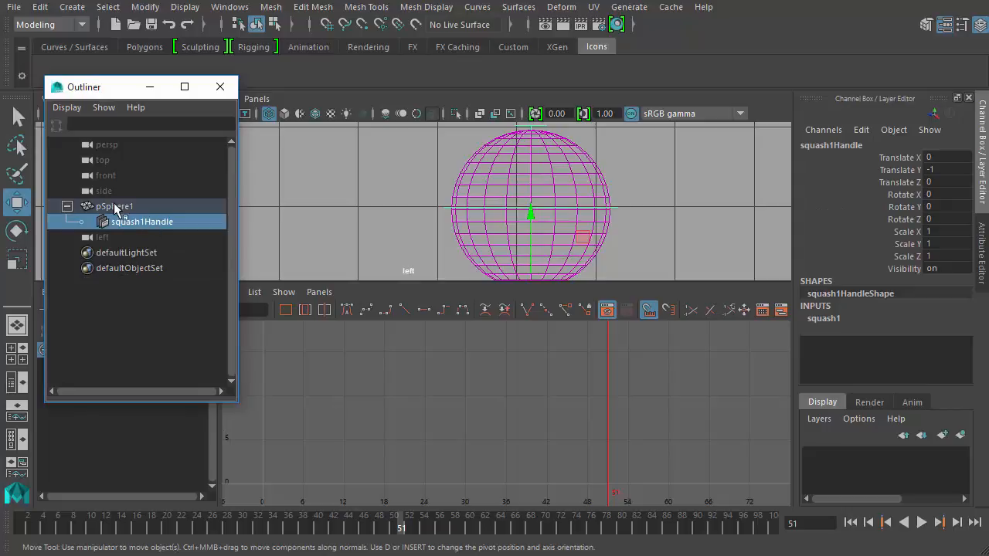
{"action": "left_click", "coordinate": [67, 209]}
{"action": "left_click", "coordinate": [68, 210]}
{"action": "left_click", "coordinate": [150, 88]}
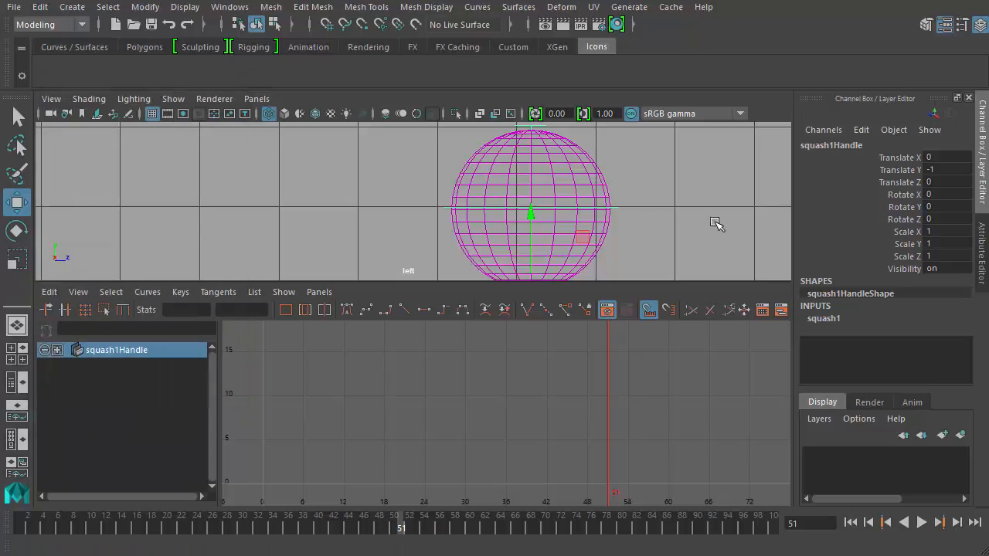
Return to frame 1 and select the sphere in the left view to examine its bounce curves
{"action": "right_click_drag", "start_coordinate": [678, 218], "coordinate": [351, 201], "text": "alt"}
{"action": "middle_click_drag", "start_coordinate": [501, 221], "coordinate": [536, 201], "text": "alt"}
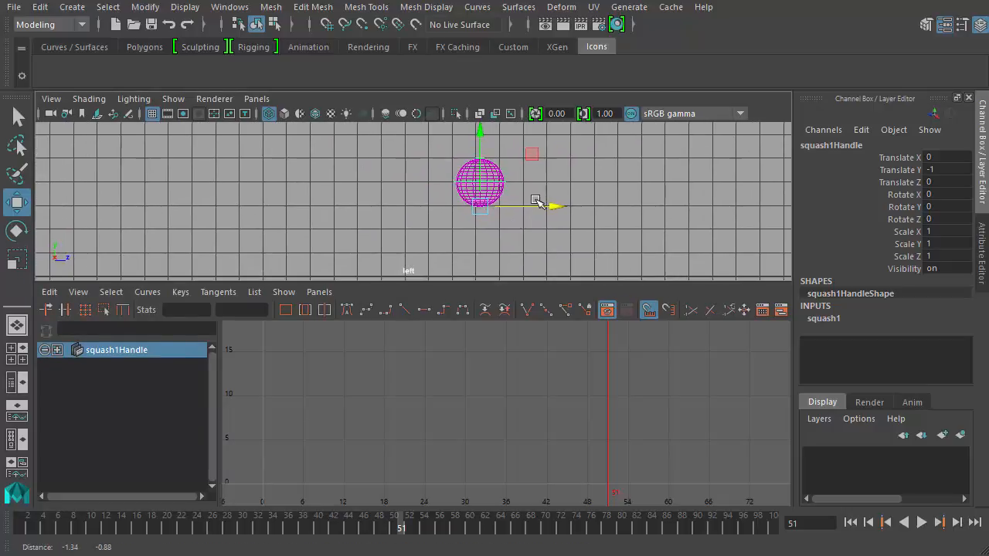
{"action": "right_click_drag", "start_coordinate": [536, 201], "coordinate": [303, 186], "text": "alt"}
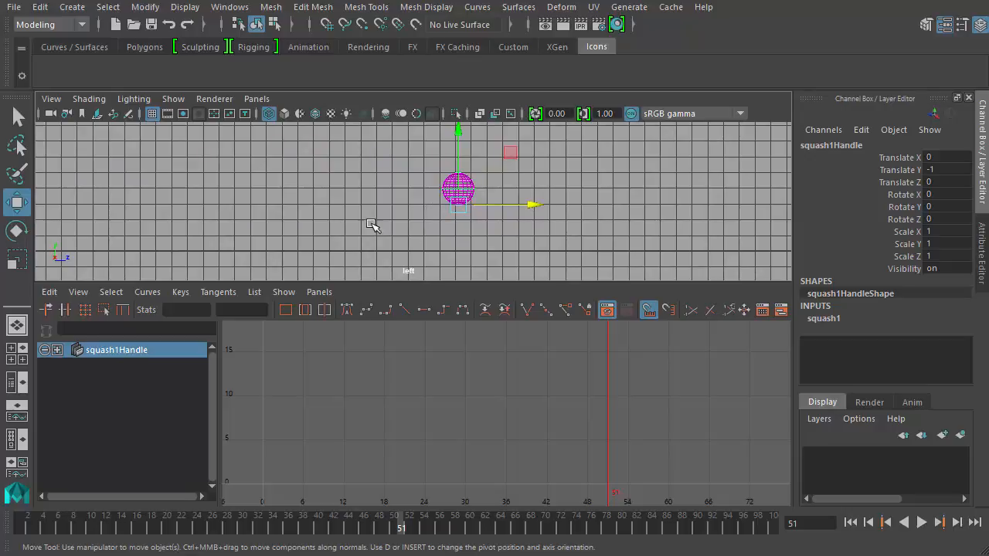
{"action": "mouse_move", "coordinate": [523, 214]}
{"action": "middle_mouse_down", "text": "alt"}
{"action": "mouse_move", "coordinate": [563, 234]}
{"action": "mouse_move", "coordinate": [531, 222]}
{"action": "middle_mouse_up", "text": "alt"}
{"action": "right_click_drag", "start_coordinate": [532, 222], "coordinate": [294, 456], "text": "alt"}
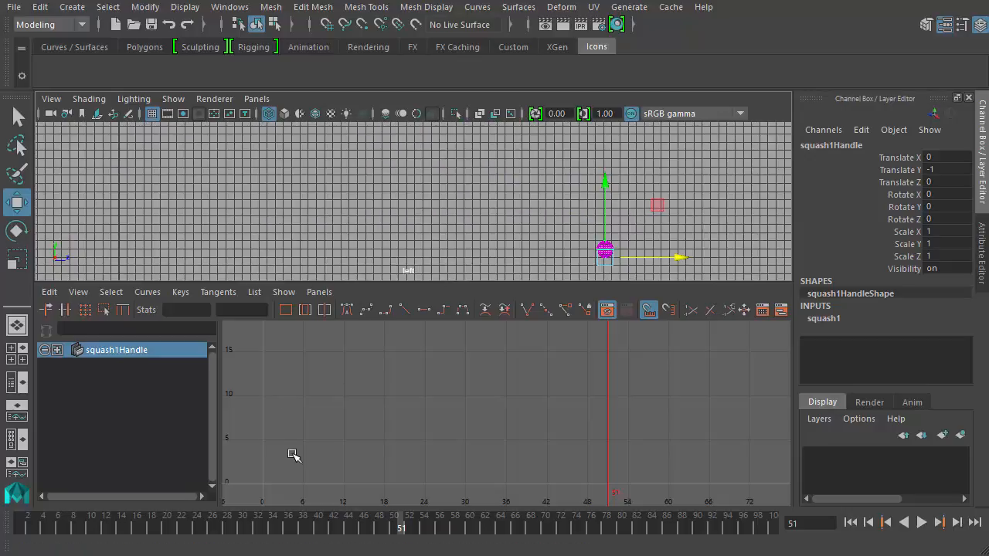
{"action": "left_click_drag", "start_coordinate": [195, 522], "coordinate": [20, 522]}
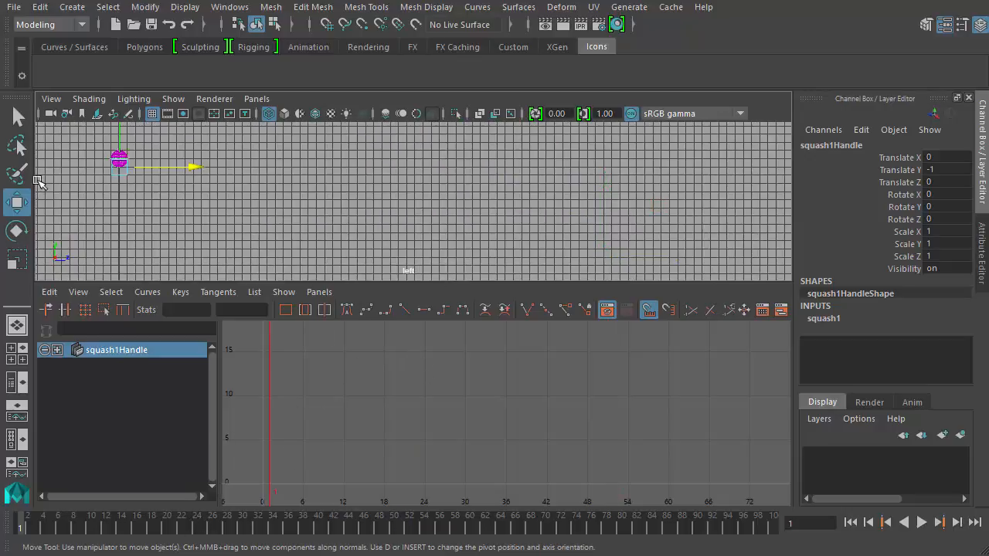
{"action": "left_click", "coordinate": [133, 157]}
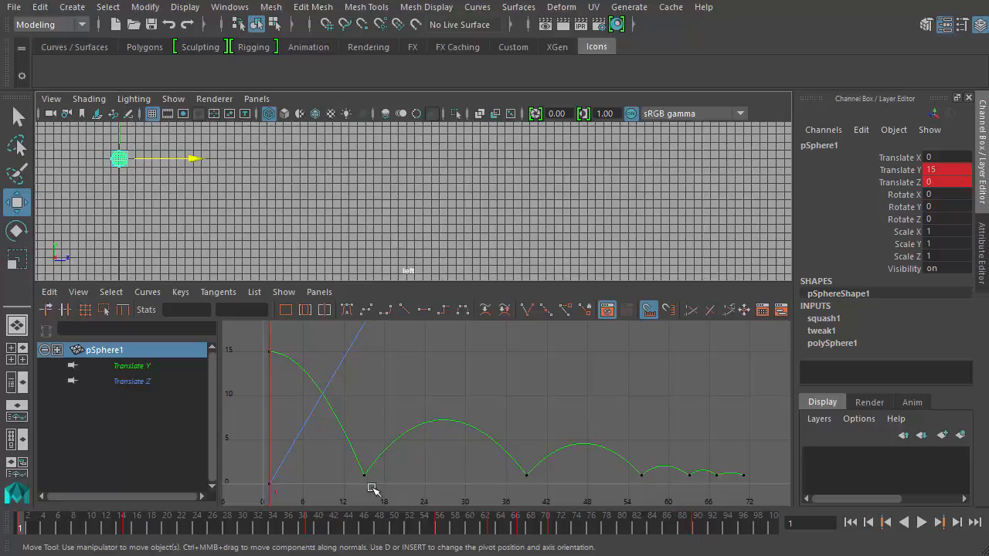
Go to frame 15, where the ball first hits the ground, and frame the ball in an enlarged left view
{"action": "left_click_drag", "start_coordinate": [112, 527], "coordinate": [129, 527]}
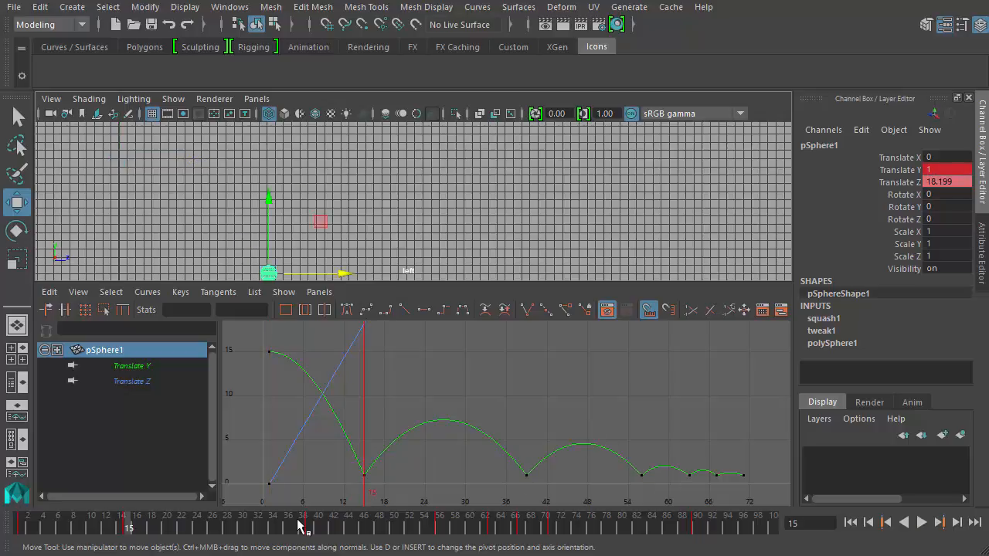
{"action": "key", "text": "f"}
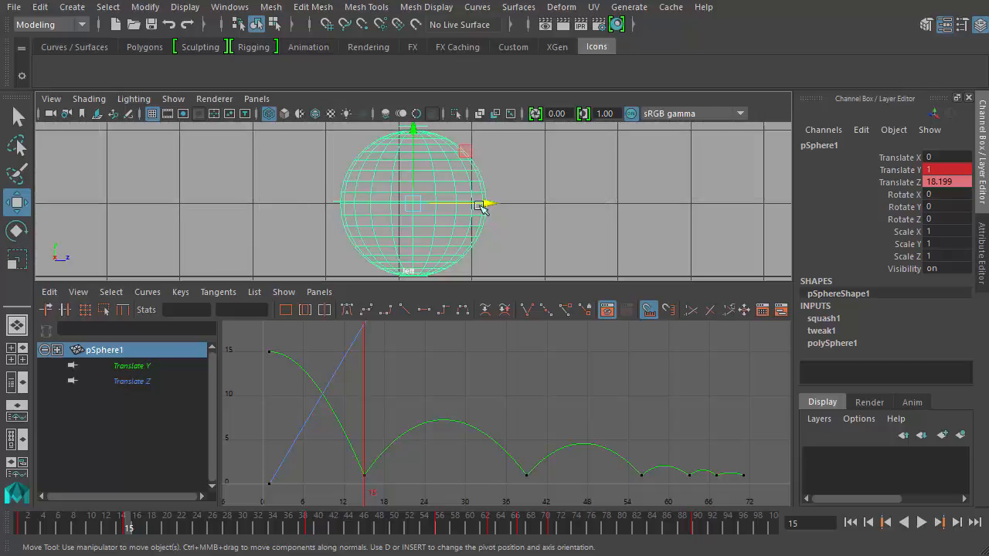
{"action": "middle_click_drag", "start_coordinate": [558, 207], "coordinate": [532, 200], "text": "alt"}
{"action": "right_click_drag", "start_coordinate": [532, 201], "coordinate": [494, 232], "text": "alt"}
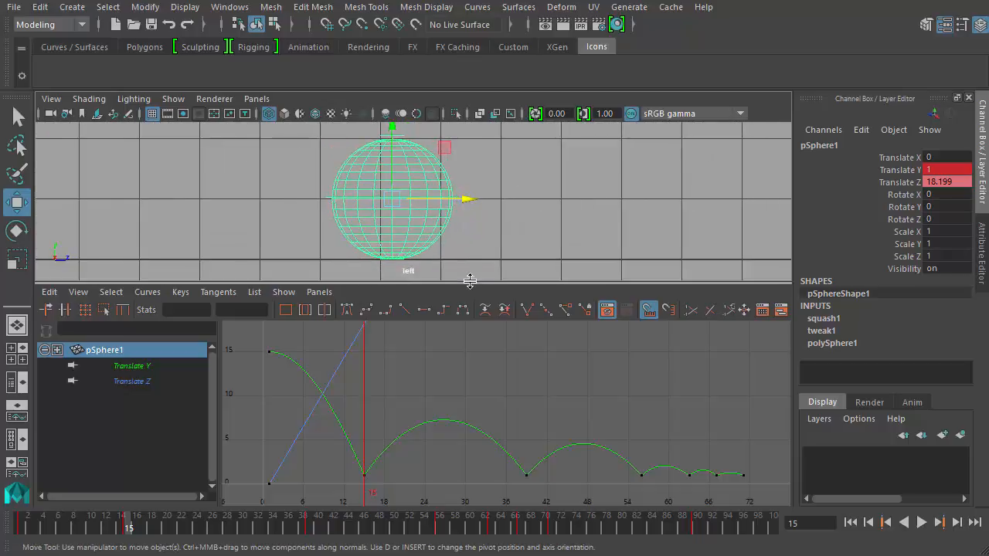
{"action": "left_click_drag", "start_coordinate": [469, 281], "coordinate": [464, 347]}
{"action": "middle_click_drag", "start_coordinate": [427, 287], "coordinate": [404, 284], "text": "alt"}
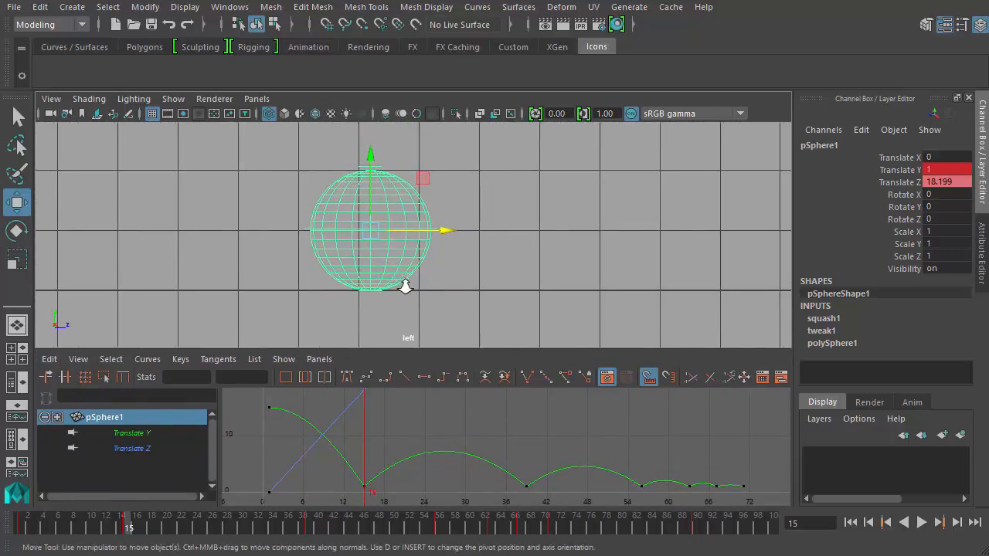
{"action": "right_click_drag", "start_coordinate": [403, 283], "coordinate": [457, 297], "text": "alt"}
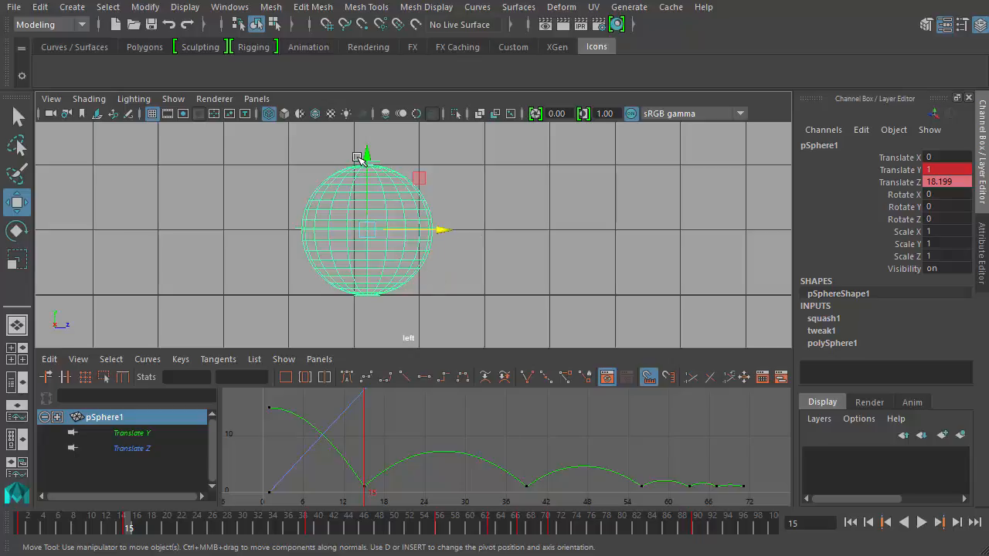
Select the squash handle, set squash1's Factor to -0.25, and key the Factor channel at frame 15
{"action": "left_click", "coordinate": [356, 160]}
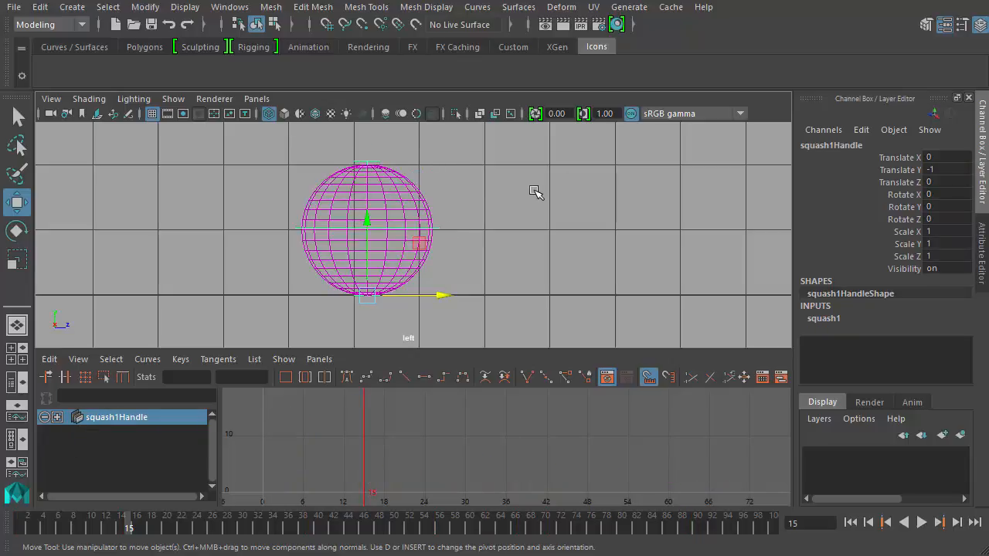
{"action": "left_click", "coordinate": [840, 316]}
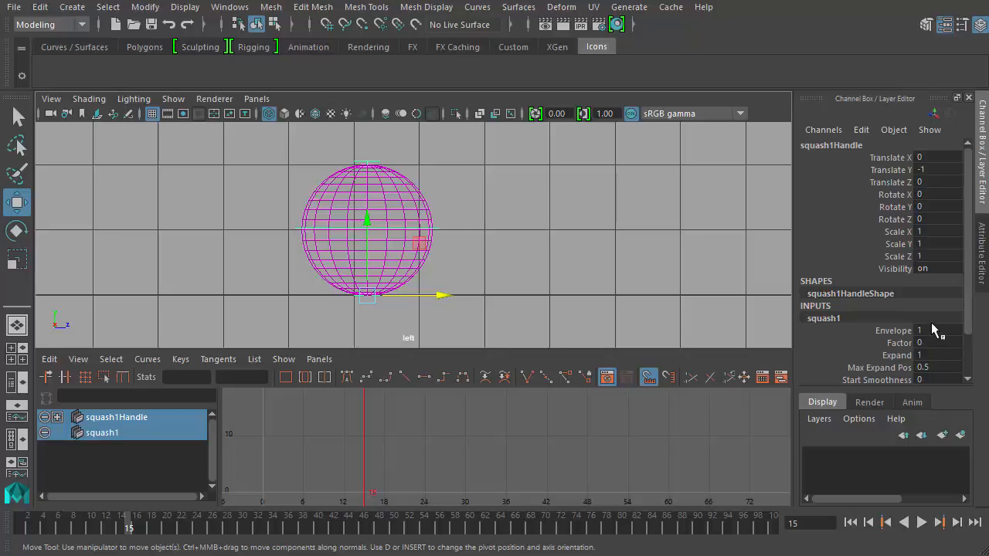
{"action": "scroll", "coordinate": [931, 325], "scroll_direction": "down", "scroll_amount": 2}
{"action": "left_click", "coordinate": [900, 293]}
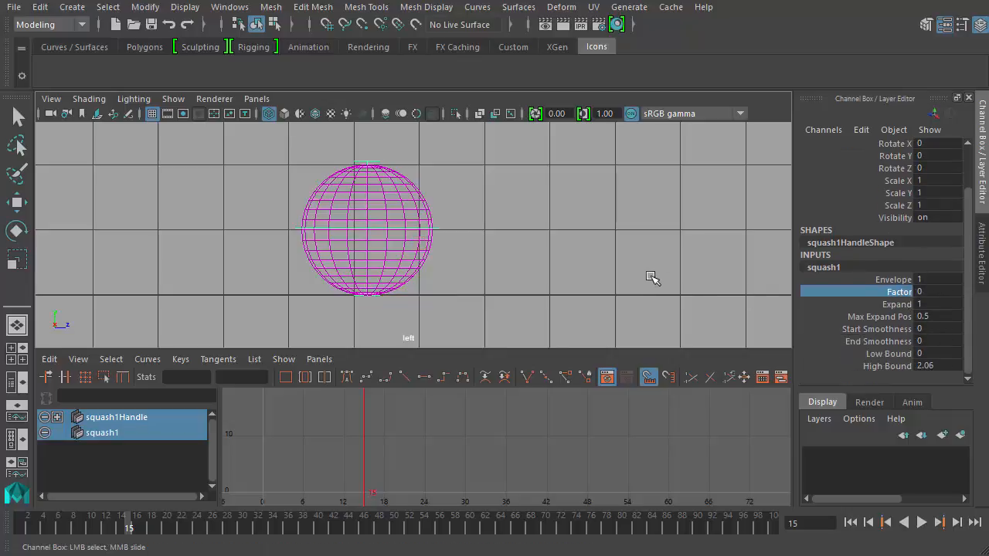
{"action": "middle_click_drag", "start_coordinate": [618, 259], "coordinate": [598, 268]}
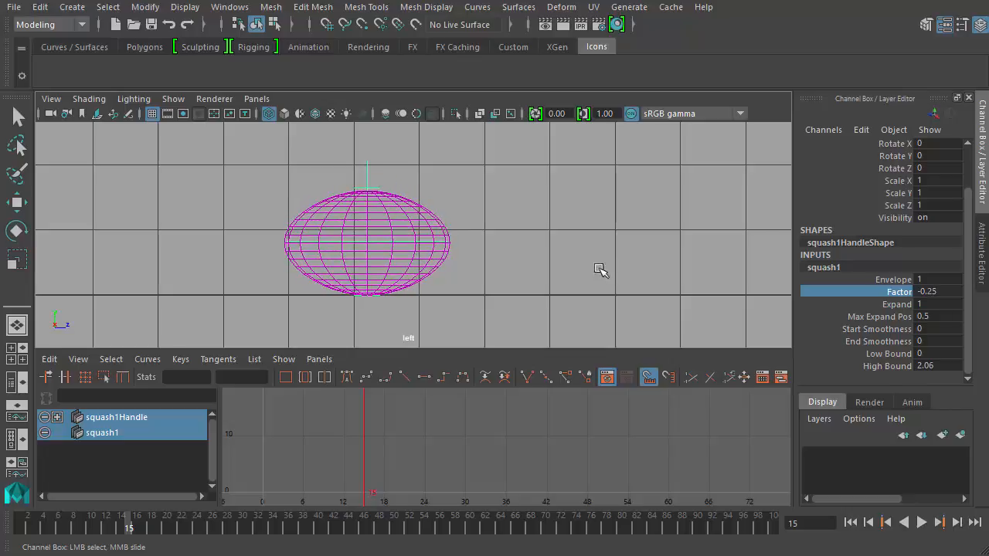
{"action": "right_click", "coordinate": [894, 297]}
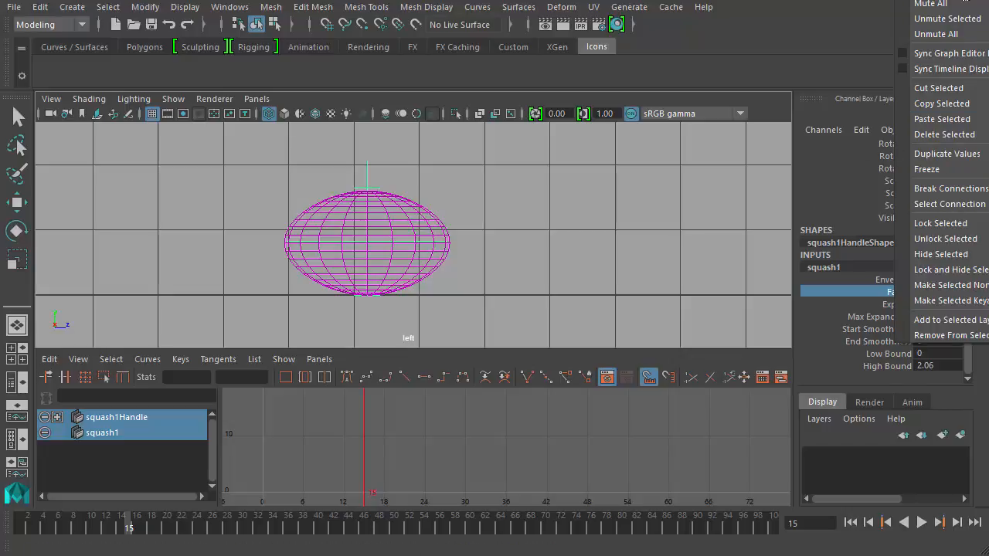
{"action": "left_click", "coordinate": [965, 2]}
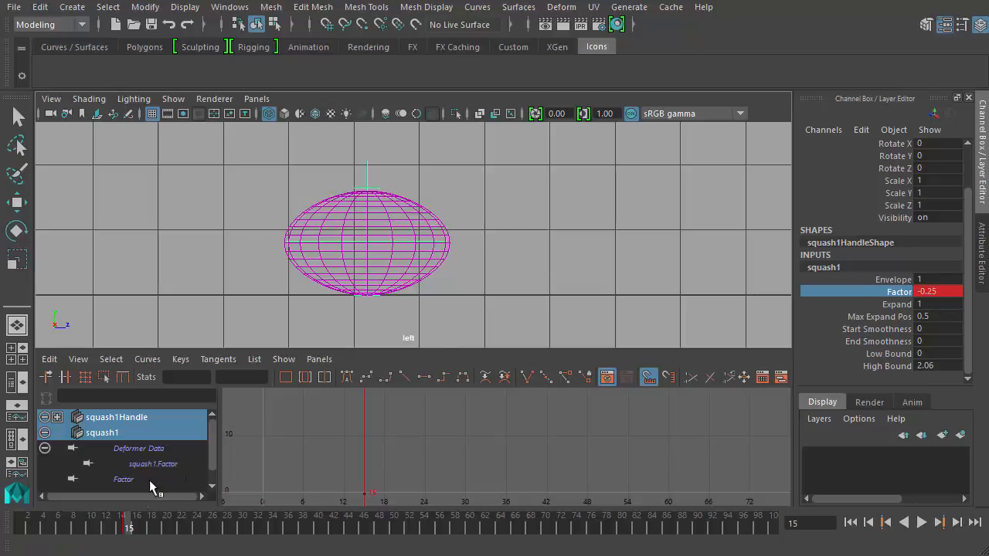
Check the ball's shape at frame 1 against the new Factor key and return to frame 15
{"action": "left_click_drag", "start_coordinate": [122, 530], "coordinate": [21, 530]}
{"action": "key", "text": "f"}
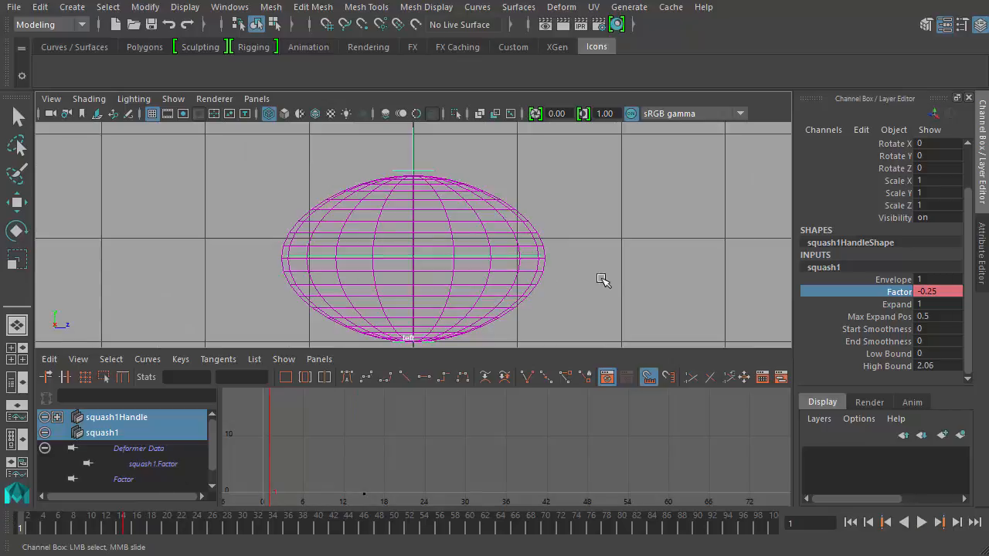
{"action": "middle_click_drag", "start_coordinate": [629, 281], "coordinate": [607, 251], "text": "alt"}
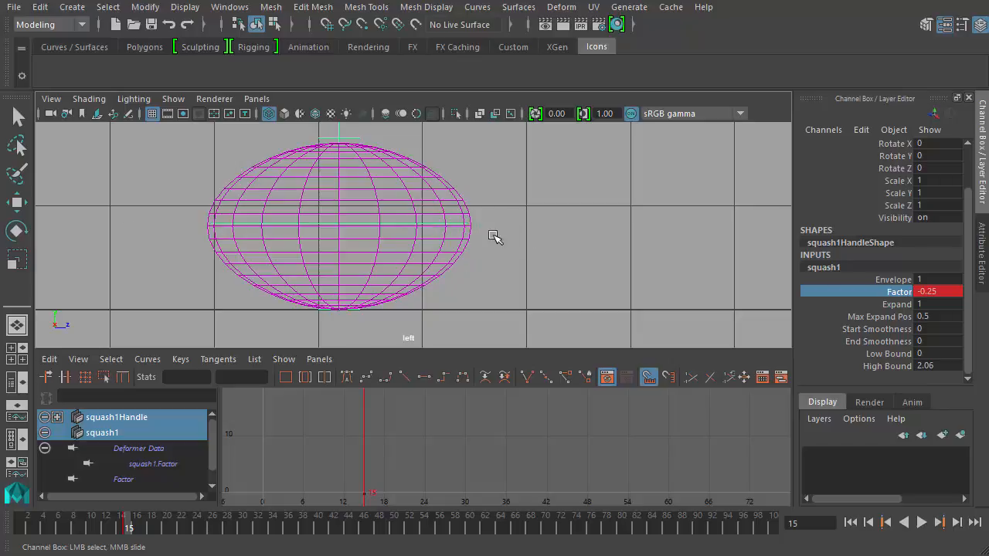
Try a stronger squash with squash1's Factor at -0.42 and Max Expand Pos lowered to 0.19
{"action": "left_click", "coordinate": [863, 317]}
{"action": "middle_click_drag", "start_coordinate": [645, 278], "coordinate": [626, 283]}
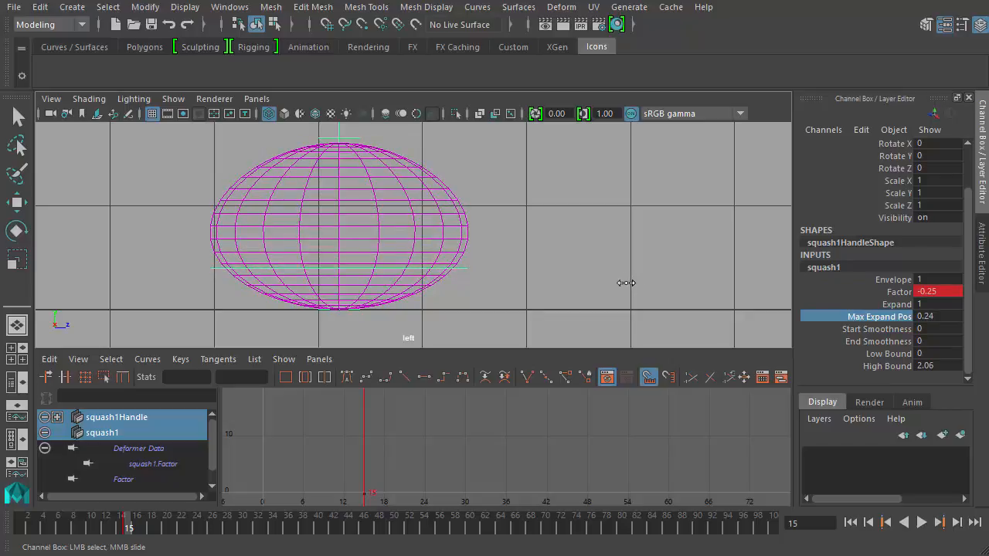
{"action": "left_click", "coordinate": [888, 294]}
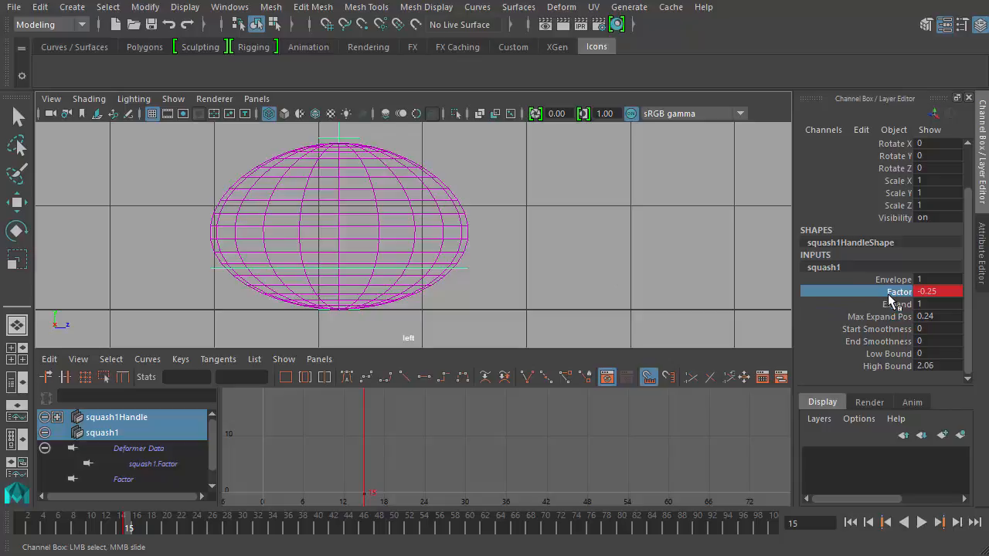
{"action": "mouse_move", "coordinate": [615, 265]}
{"action": "middle_mouse_down"}
{"action": "mouse_move", "coordinate": [623, 267]}
{"action": "mouse_move", "coordinate": [599, 272]}
{"action": "middle_mouse_up"}
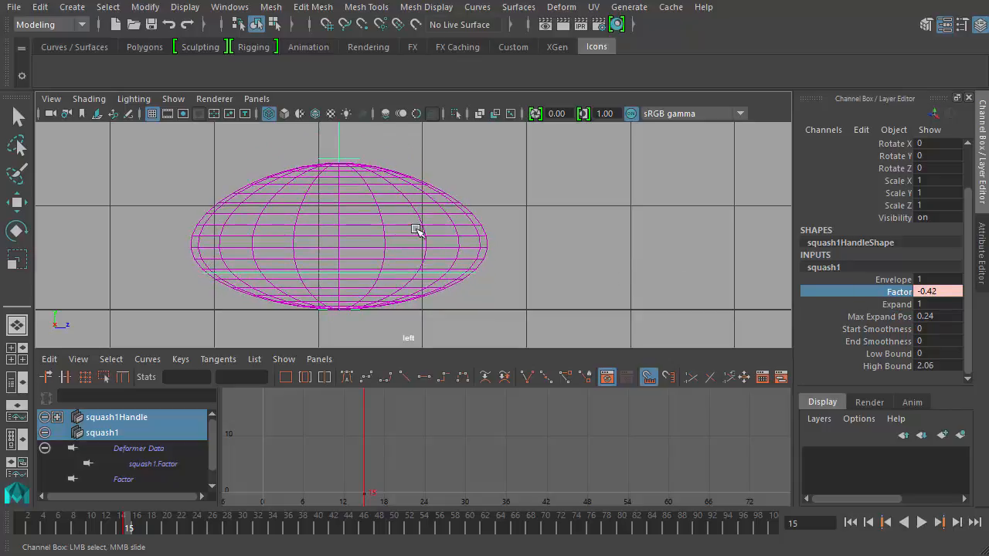
{"action": "left_click", "coordinate": [882, 316]}
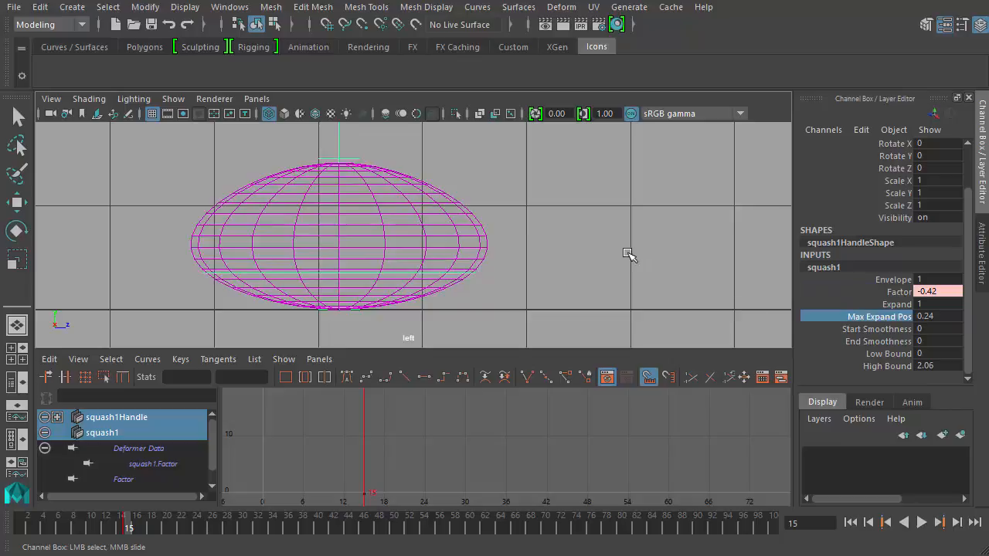
{"action": "middle_click_drag", "start_coordinate": [636, 255], "coordinate": [650, 270]}
{"action": "middle_click_drag", "start_coordinate": [622, 292], "coordinate": [606, 295]}
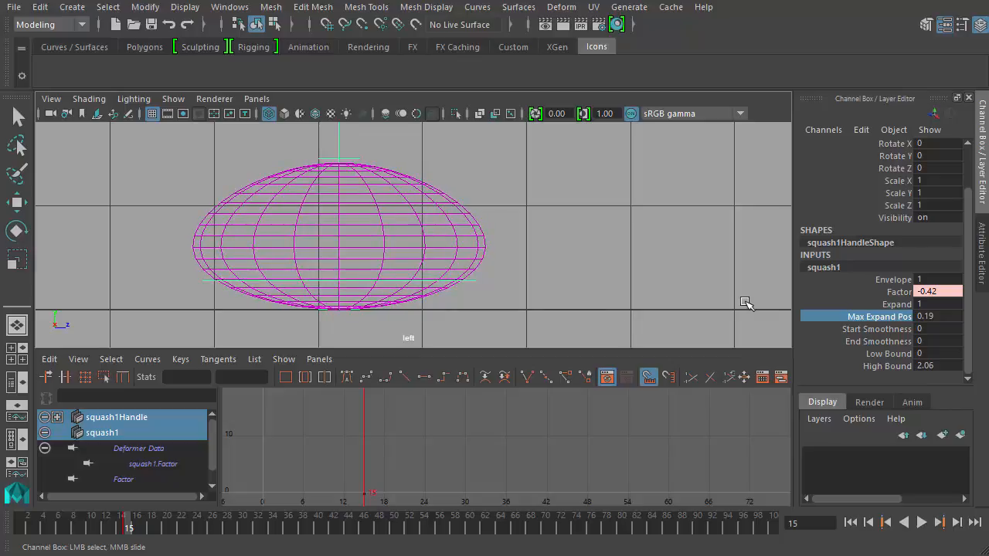
Try Expand at 1.7 on squash1, and settle on Expand 0.98, Max Expand Pos 0.09 and Factor -0.45
{"action": "left_click", "coordinate": [896, 305]}
{"action": "middle_click_drag", "start_coordinate": [747, 272], "coordinate": [804, 309]}
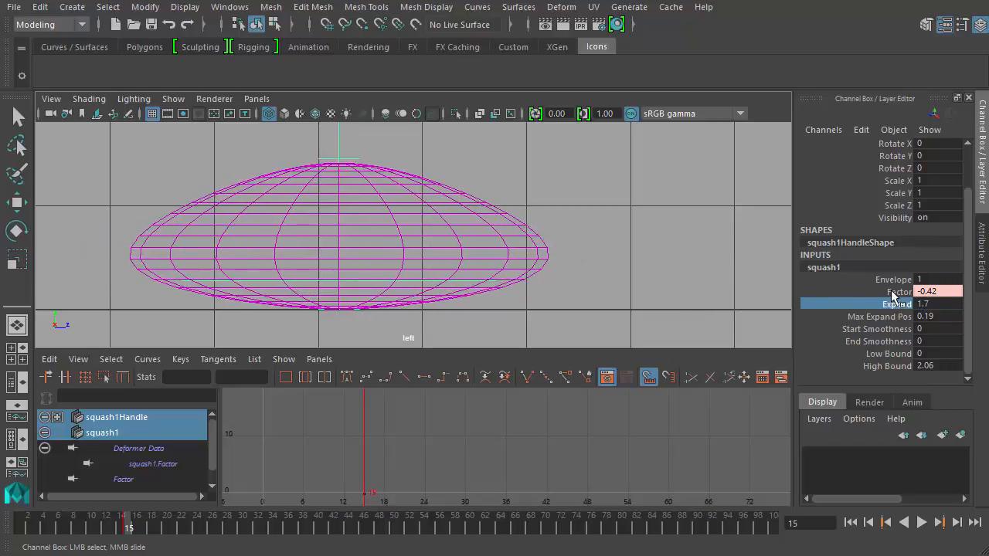
{"action": "mouse_move", "coordinate": [678, 270]}
{"action": "middle_mouse_down"}
{"action": "mouse_move", "coordinate": [701, 279]}
{"action": "mouse_move", "coordinate": [589, 282]}
{"action": "mouse_move", "coordinate": [725, 299]}
{"action": "mouse_move", "coordinate": [662, 296]}
{"action": "mouse_move", "coordinate": [680, 287]}
{"action": "middle_mouse_up"}
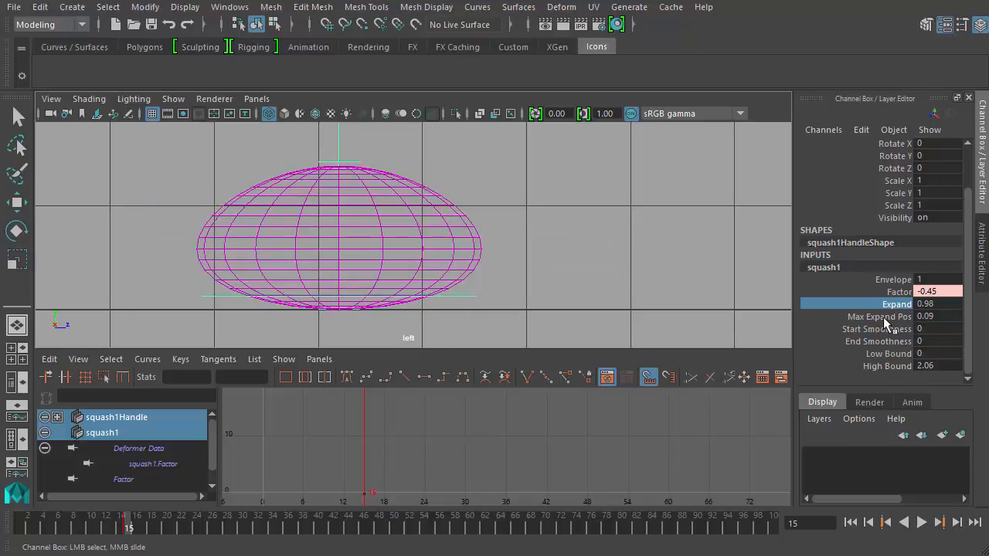
Key squash1's Expand and Max Expand Pos channels at frame 15
{"action": "left_click", "coordinate": [895, 317], "text": "ctrl"}
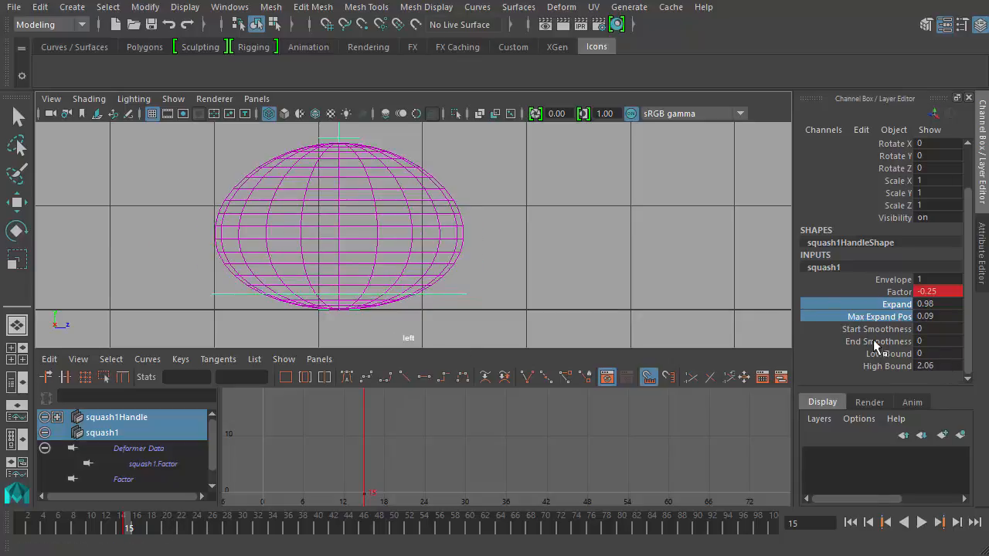
{"action": "right_click", "coordinate": [893, 317]}
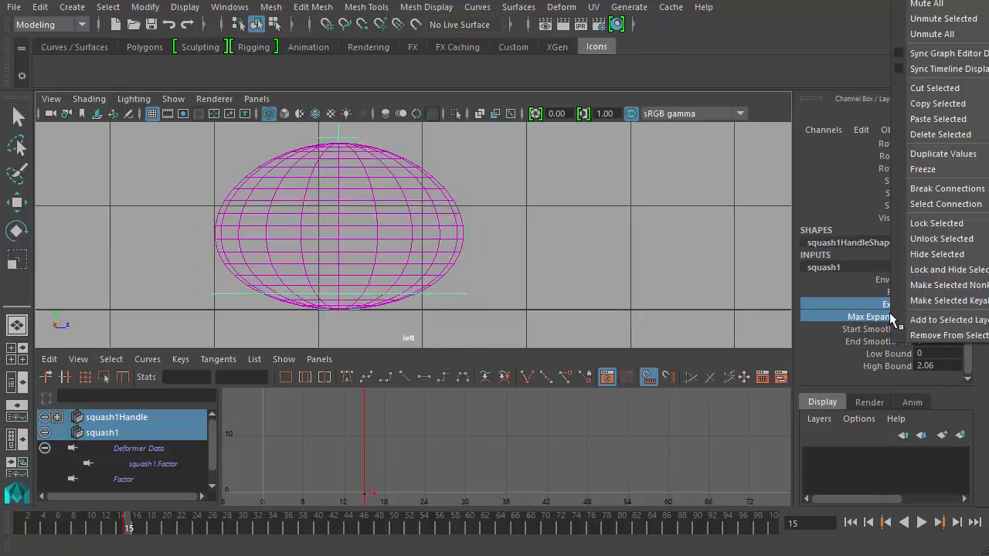
{"action": "left_click", "coordinate": [951, 1]}
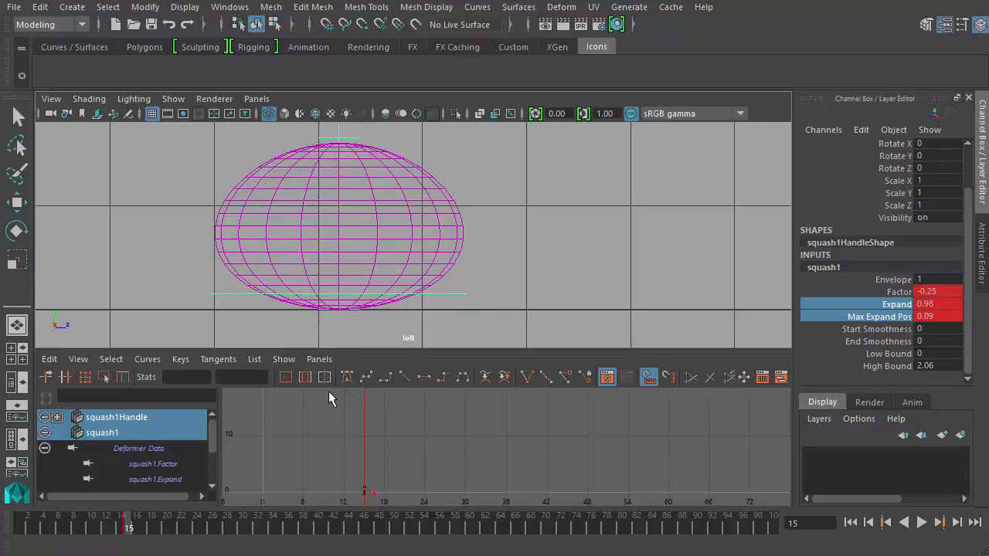
Go to the ball's second ground contact at frame 39 and key squash1's Factor, Expand and Max Expand Pos through the squash handle
{"action": "left_click", "coordinate": [252, 187]}
{"action": "key", "text": "w"}
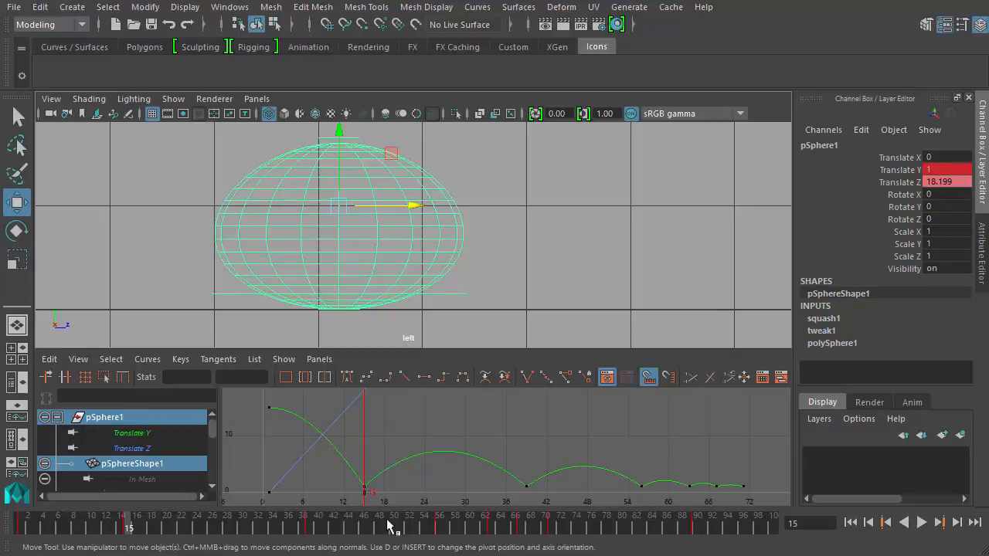
{"action": "left_click_drag", "start_coordinate": [318, 528], "coordinate": [309, 525]}
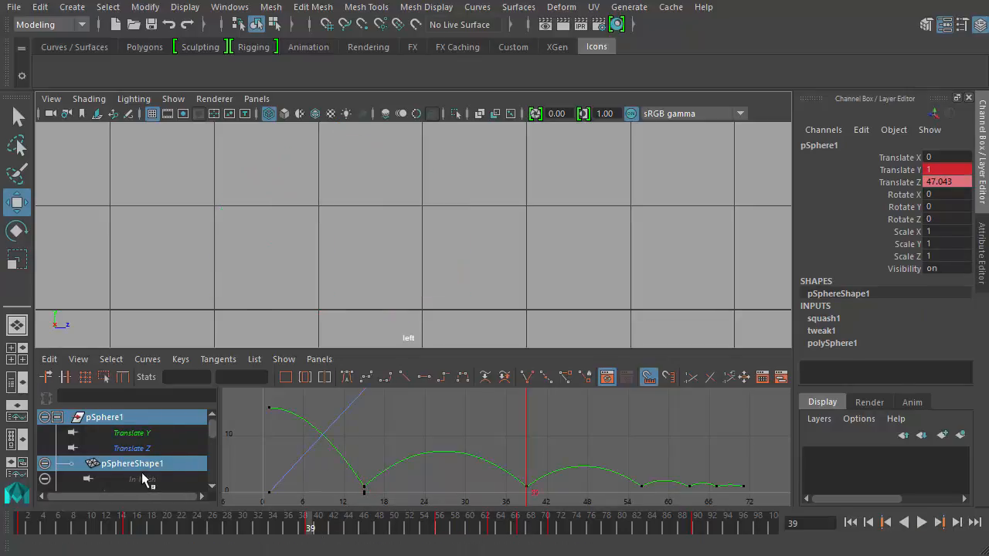
{"action": "key", "text": "f"}
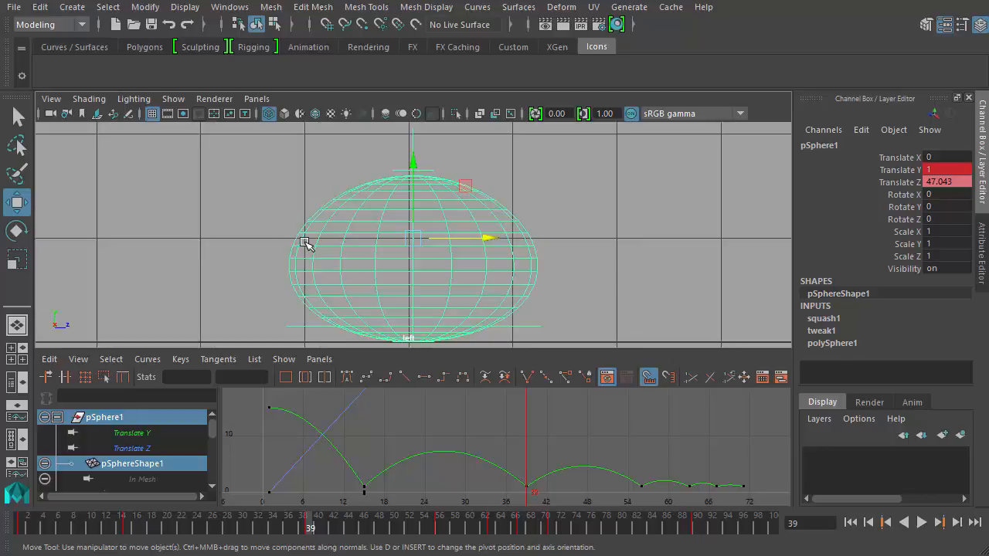
{"action": "left_click", "coordinate": [293, 327]}
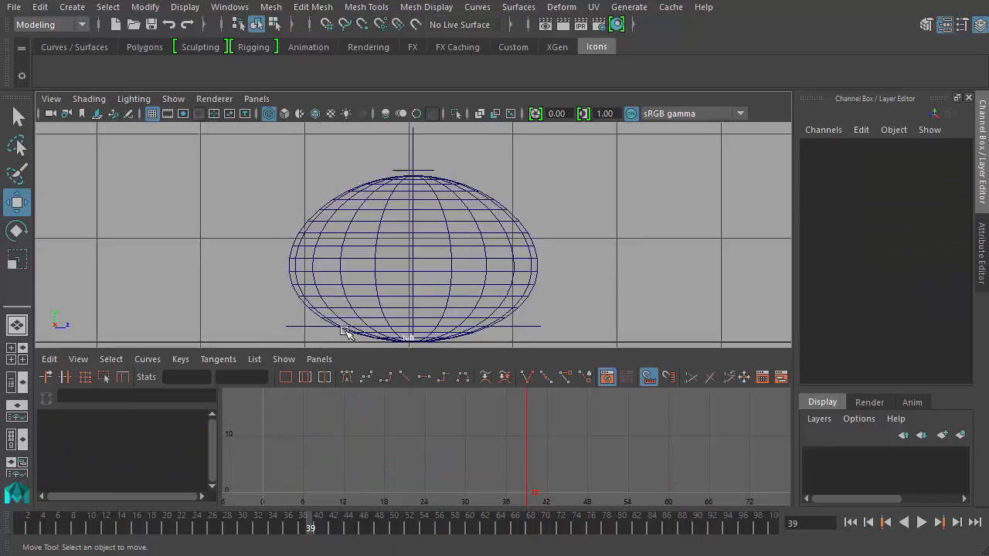
{"action": "left_click", "coordinate": [431, 171]}
{"action": "left_click", "coordinate": [825, 319]}
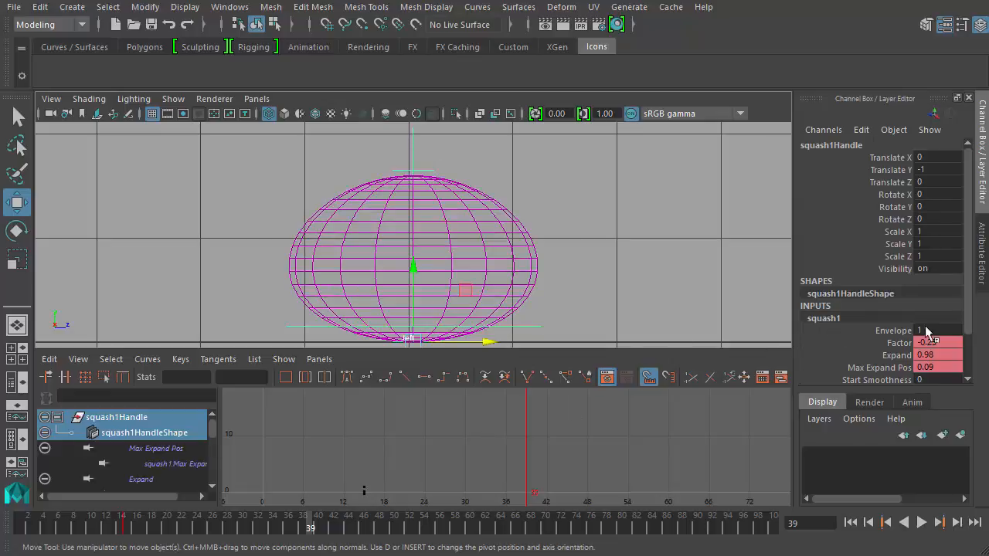
{"action": "scroll", "coordinate": [956, 334], "scroll_direction": "down", "scroll_amount": 2}
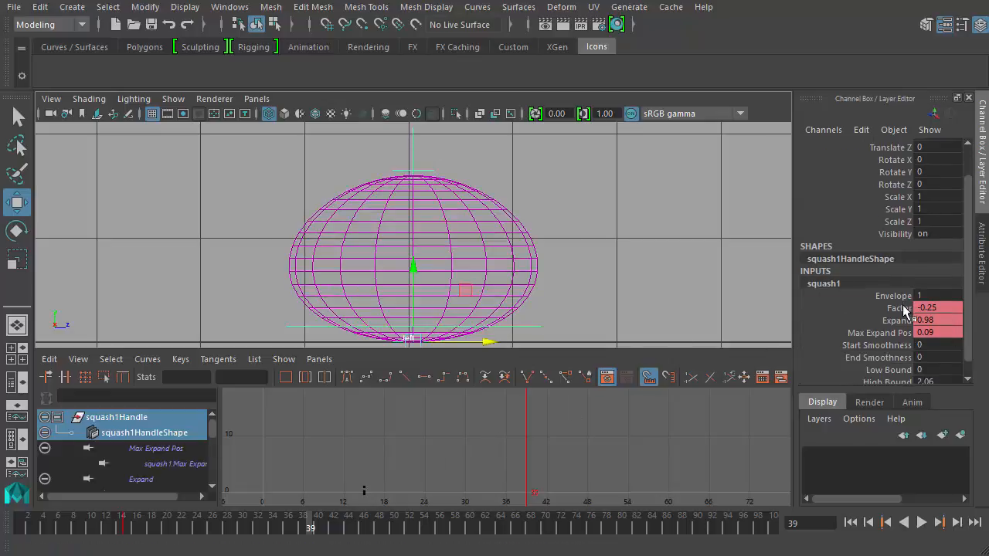
{"action": "left_click_drag", "start_coordinate": [903, 307], "coordinate": [908, 332]}
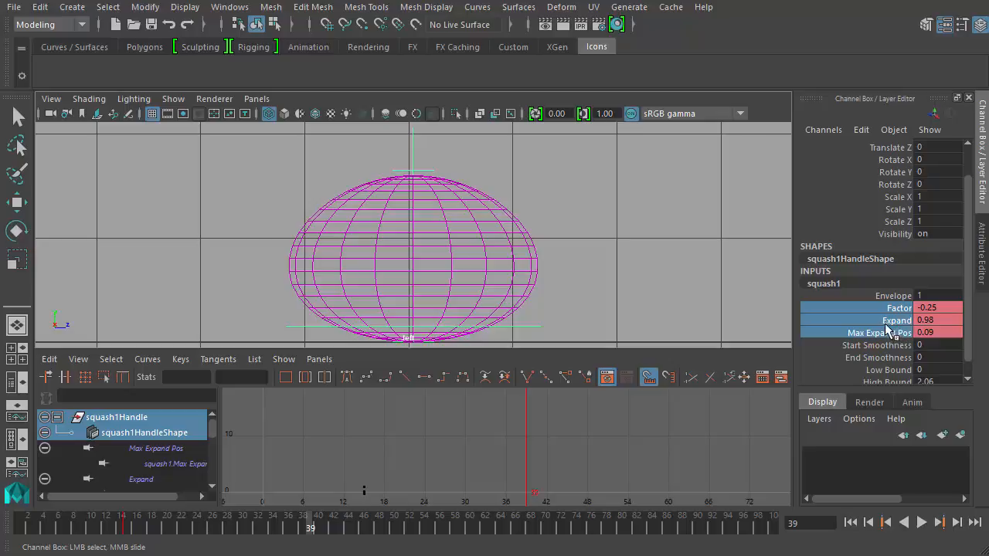
{"action": "right_click", "coordinate": [889, 325]}
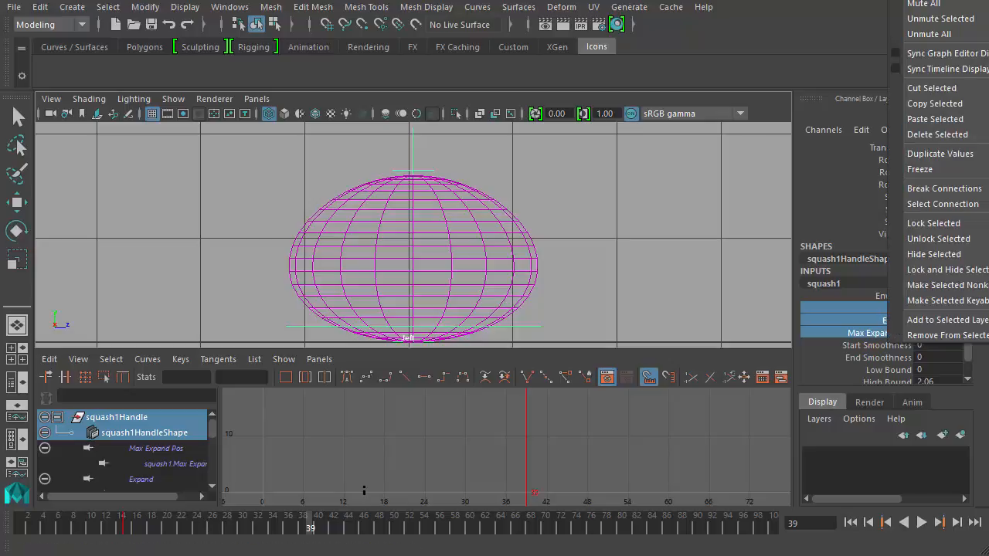
{"action": "left_click", "coordinate": [940, 2]}
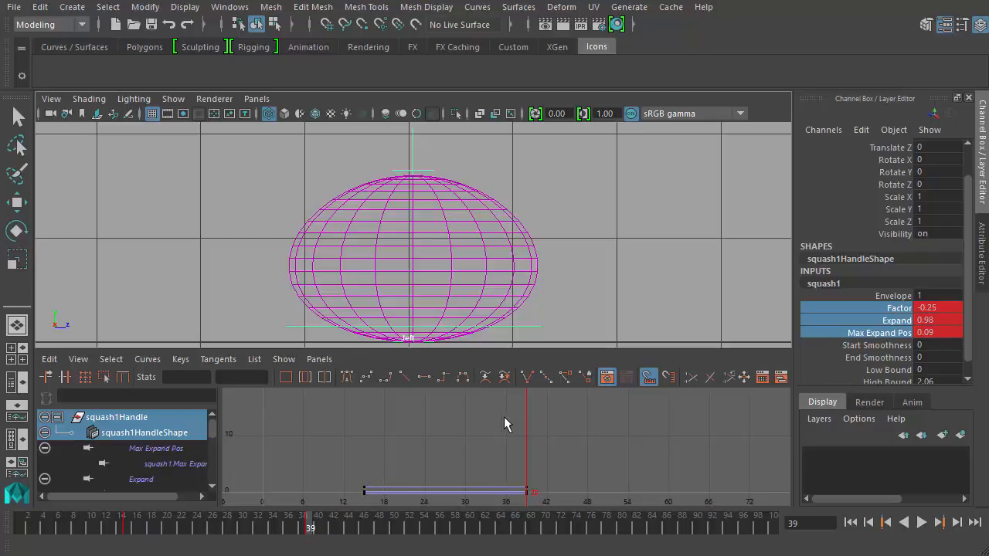
Select the ball, go to its ground contact at frame 56, and set squash1's Factor to -0.2 and Expand to 0.74
{"action": "left_click", "coordinate": [342, 214]}
{"action": "key", "text": "w"}
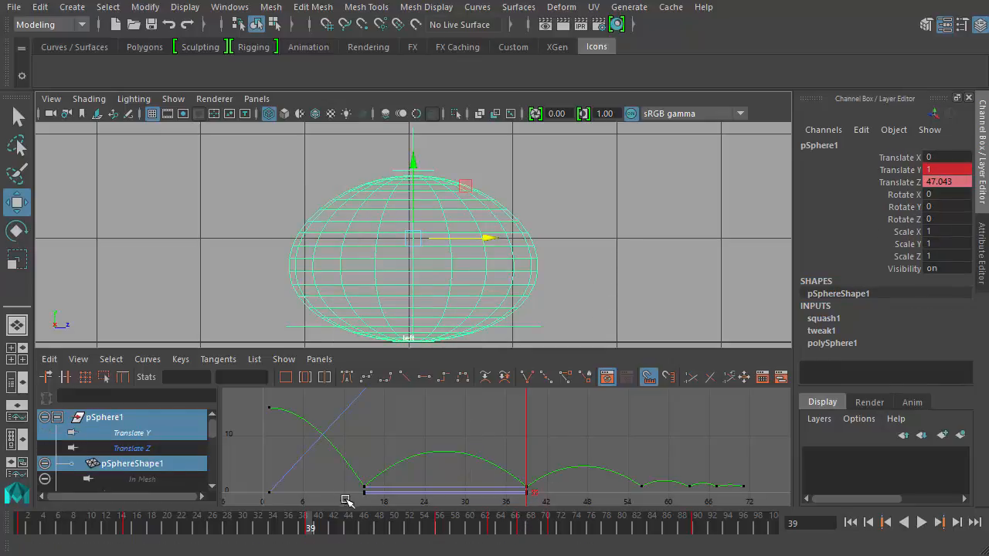
{"action": "left_click_drag", "start_coordinate": [323, 525], "coordinate": [435, 544]}
{"action": "key", "text": "f"}
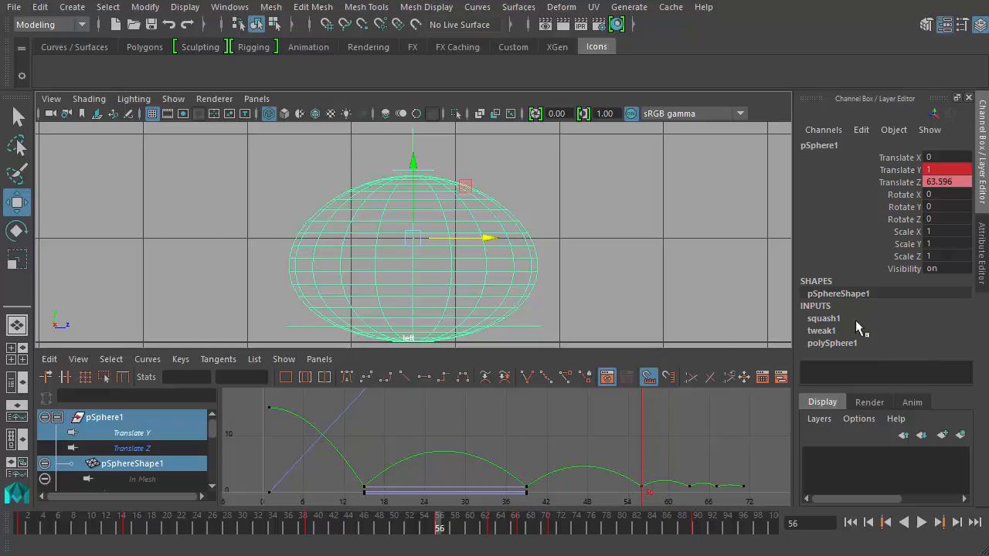
{"action": "left_click", "coordinate": [824, 319]}
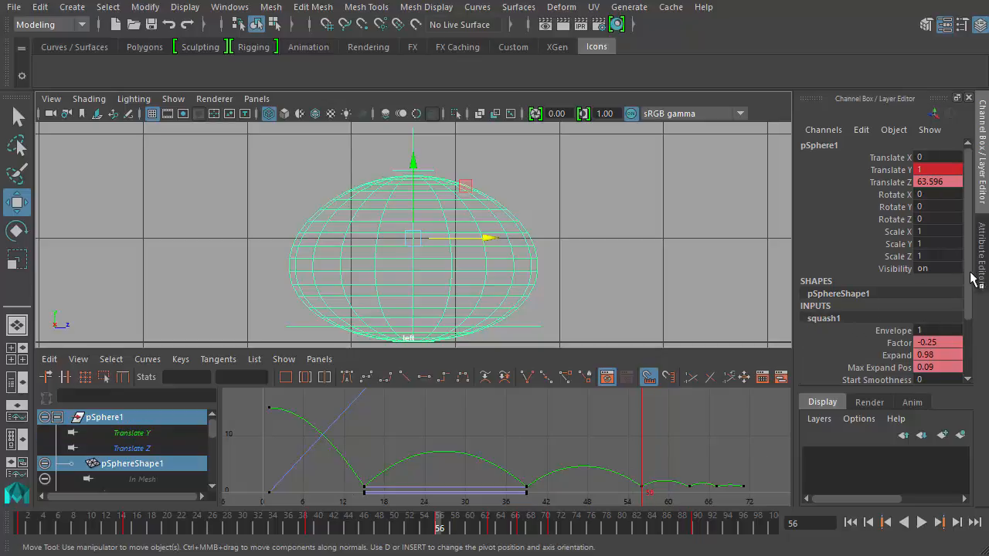
{"action": "left_click_drag", "start_coordinate": [971, 272], "coordinate": [975, 318]}
{"action": "left_click", "coordinate": [900, 268]}
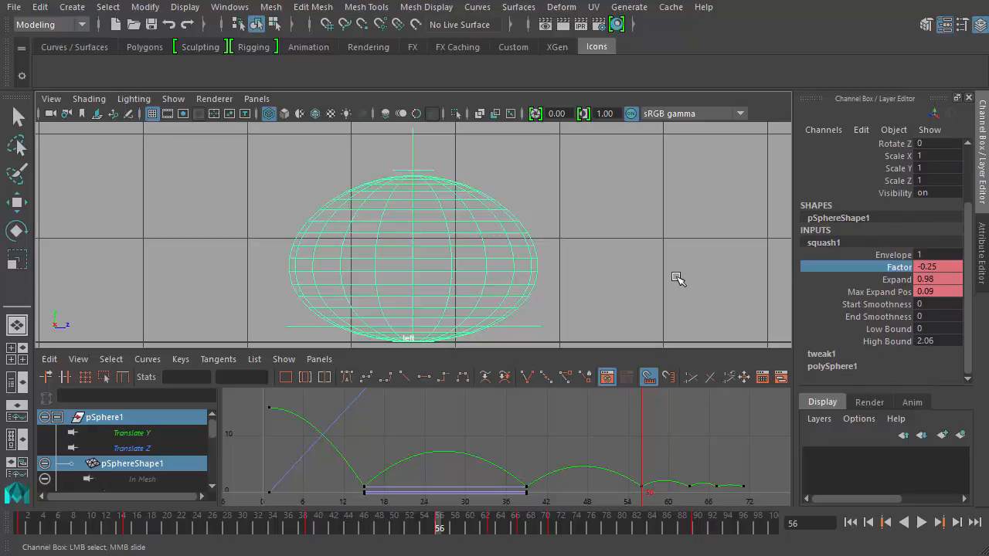
{"action": "middle_click_drag", "start_coordinate": [677, 282], "coordinate": [709, 266]}
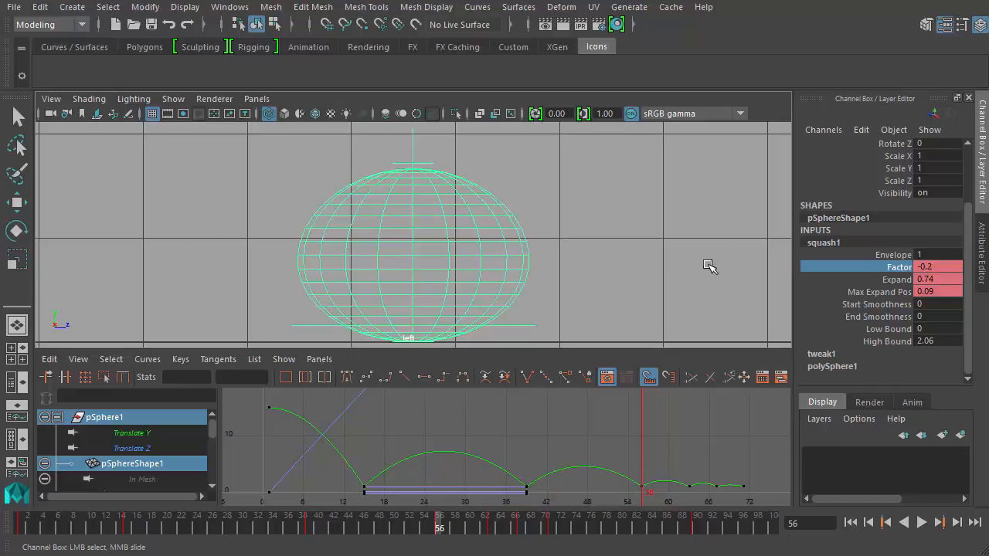
Key squash1's Factor, Expand and Max Expand Pos channels at frame 56
{"action": "left_click", "coordinate": [920, 296], "text": "shift"}
{"action": "right_click", "coordinate": [895, 283]}
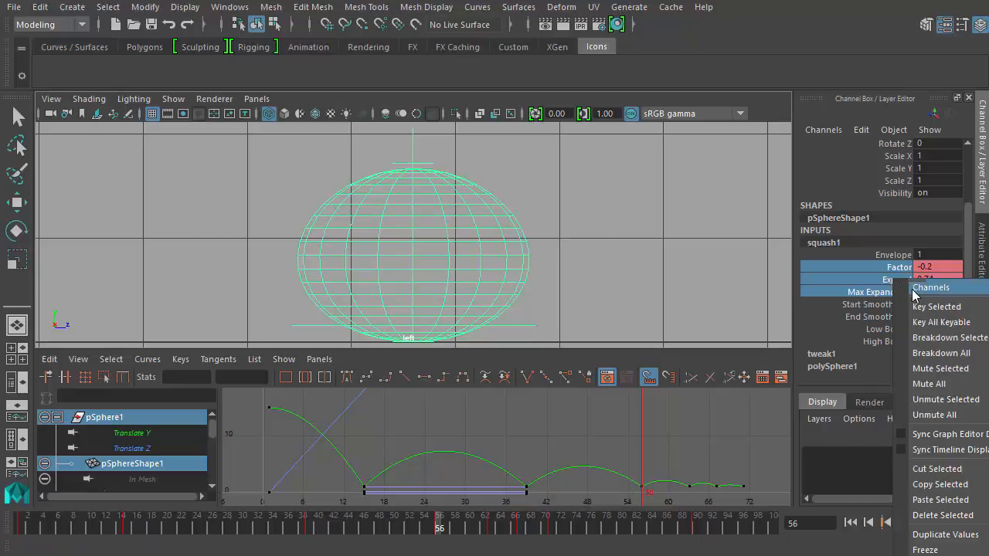
{"action": "left_click", "coordinate": [924, 306]}
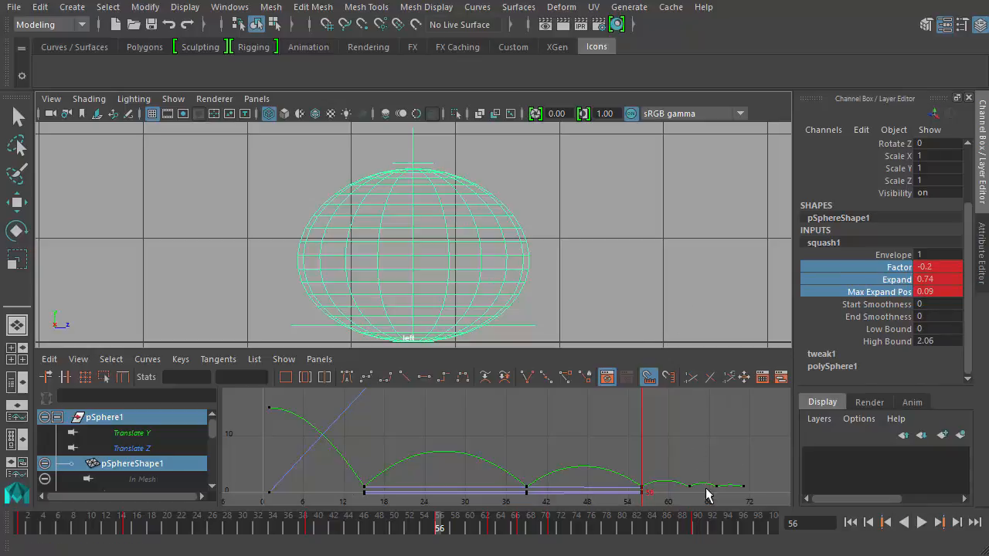
Go to the ground contact at frame 63 and set squash1's Factor to -0.1
{"action": "key", "text": "alt+v"}
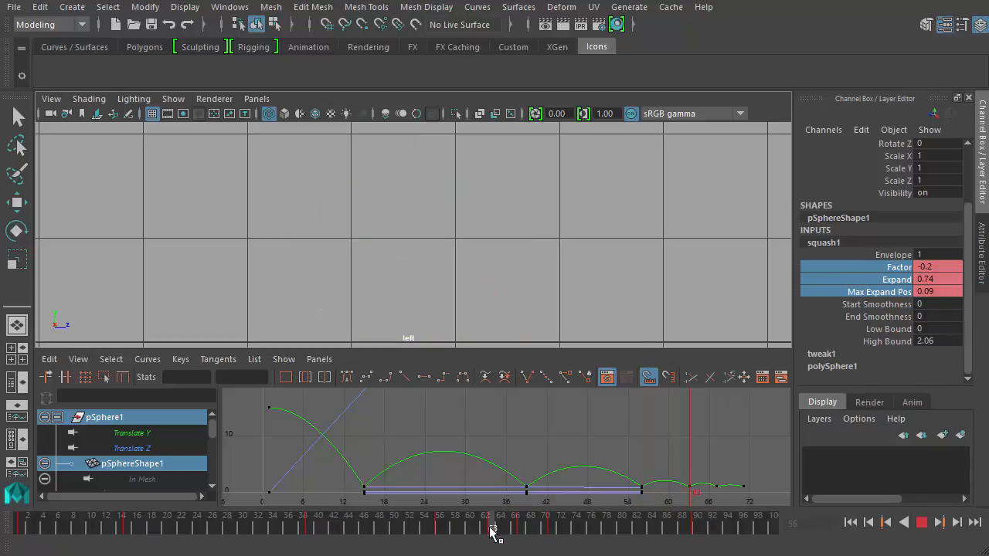
{"action": "left_click", "coordinate": [492, 530]}
{"action": "key", "text": "f"}
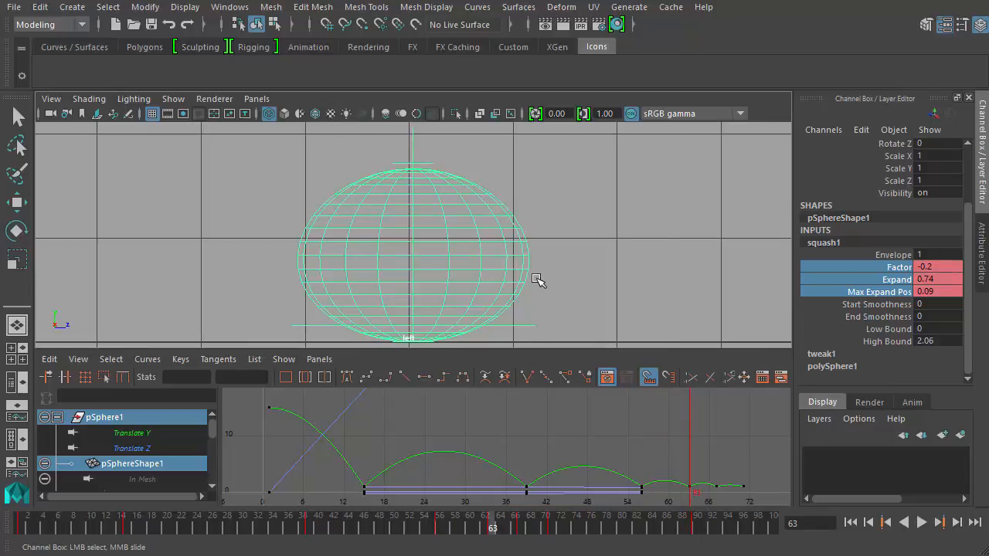
{"action": "left_click", "coordinate": [897, 267]}
{"action": "middle_click_drag", "start_coordinate": [639, 264], "coordinate": [657, 266]}
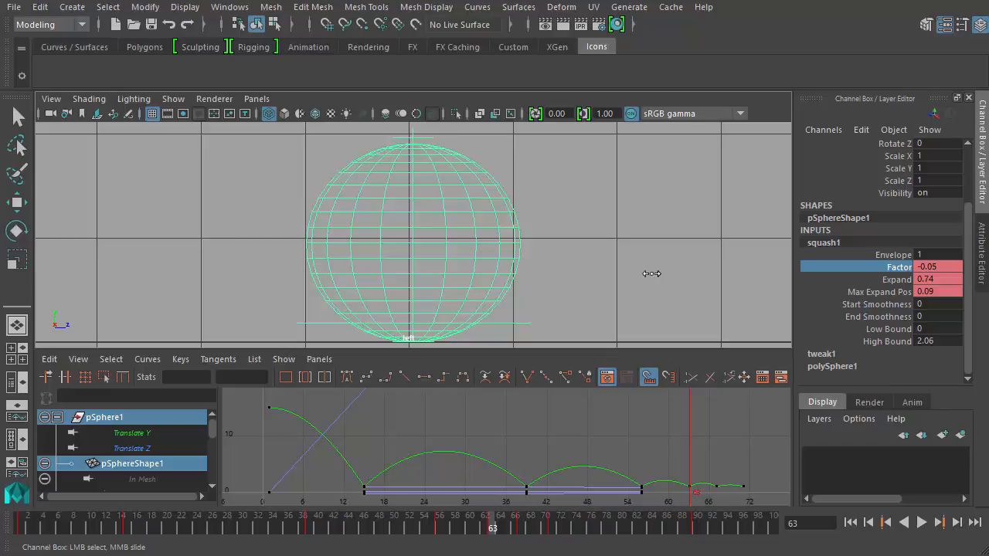
{"action": "middle_click_drag", "start_coordinate": [651, 273], "coordinate": [649, 274]}
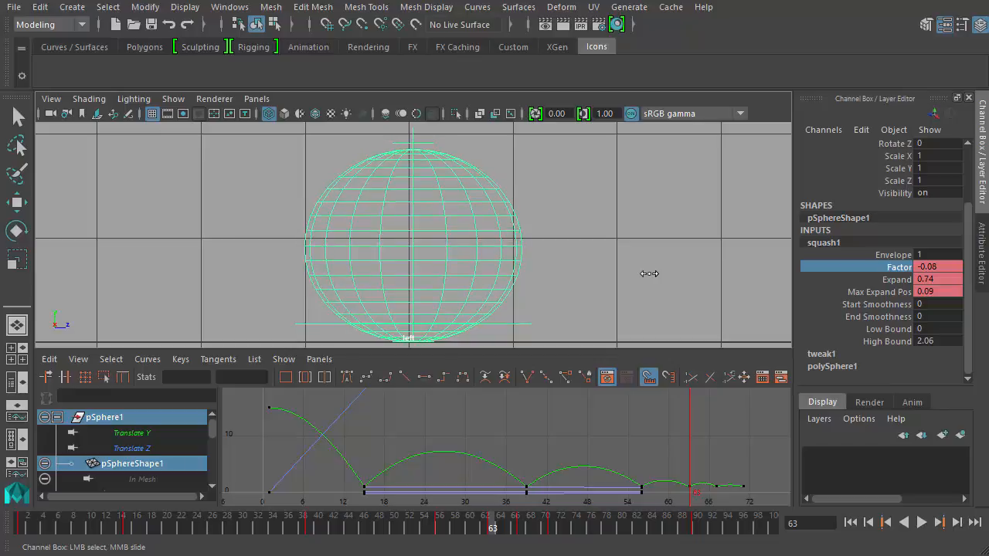
{"action": "left_click", "coordinate": [952, 268]}
{"action": "type", "text": "-"}
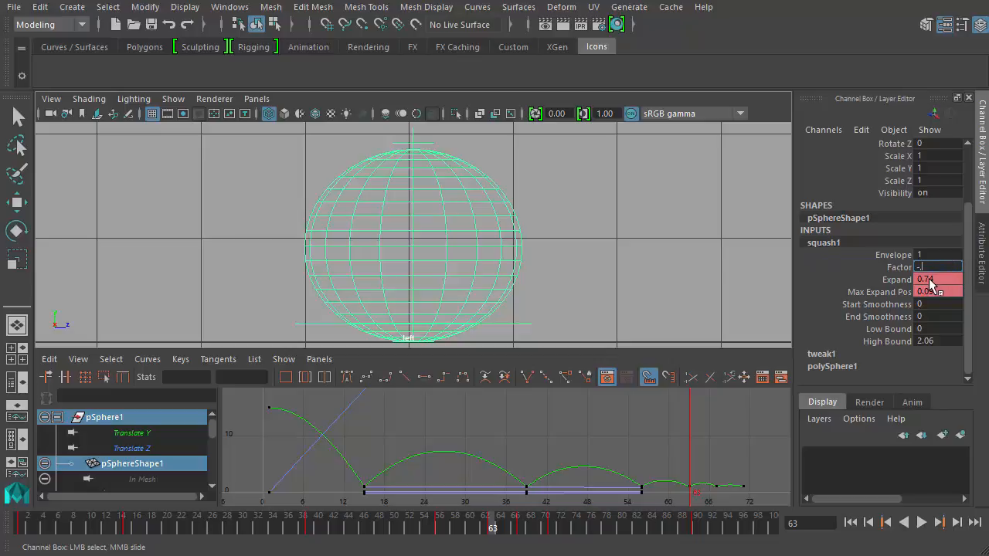
{"action": "type", "text": ".1"}
{"action": "key", "text": "Return"}
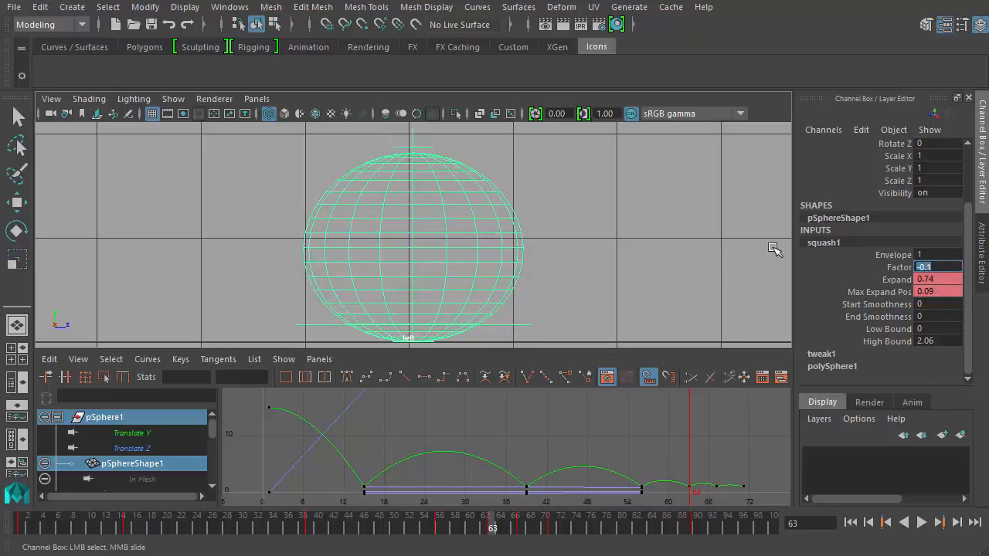
Key squash1's Factor, Expand and Max Expand Pos channels at frame 63
{"action": "left_click", "coordinate": [898, 267]}
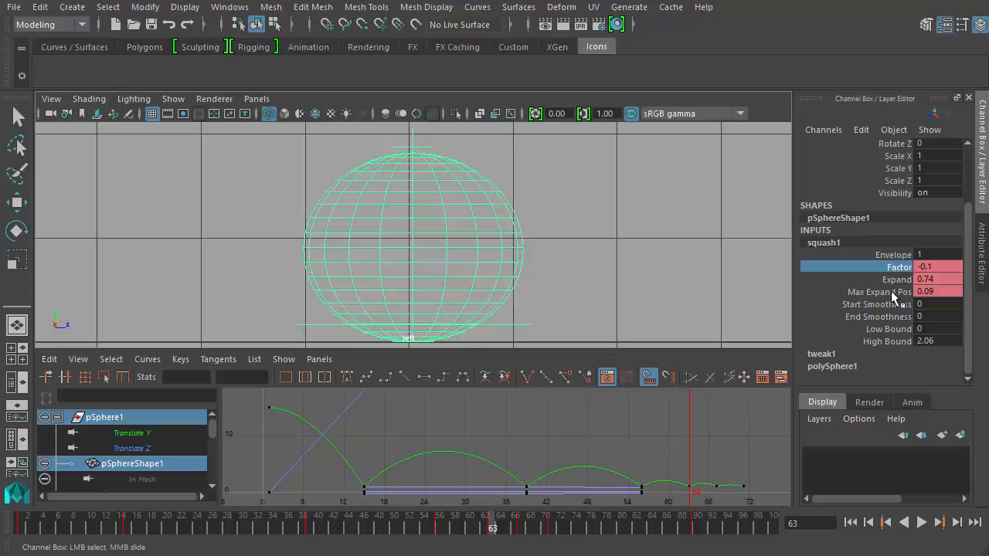
{"action": "left_click", "coordinate": [896, 292], "text": "shift"}
{"action": "right_click", "coordinate": [904, 283]}
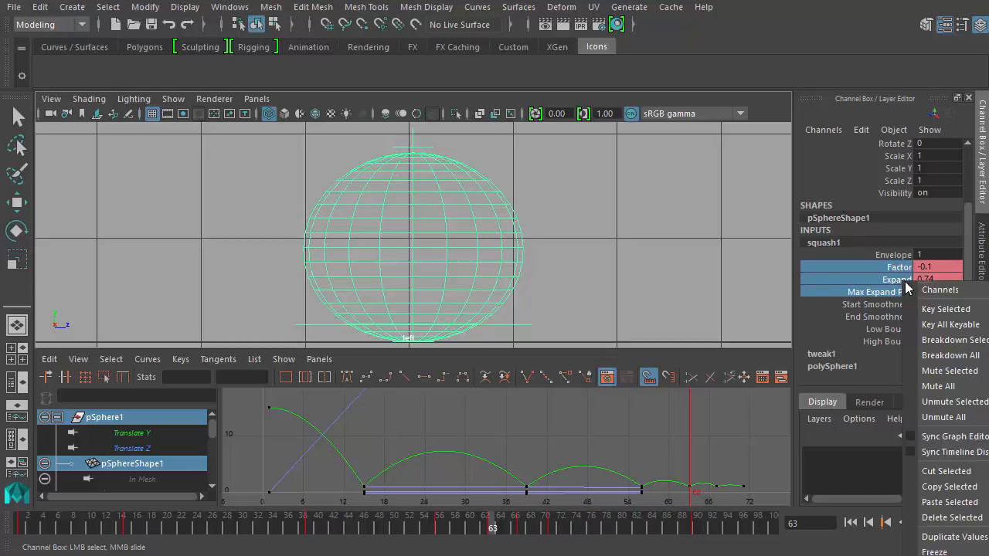
{"action": "left_click", "coordinate": [939, 310]}
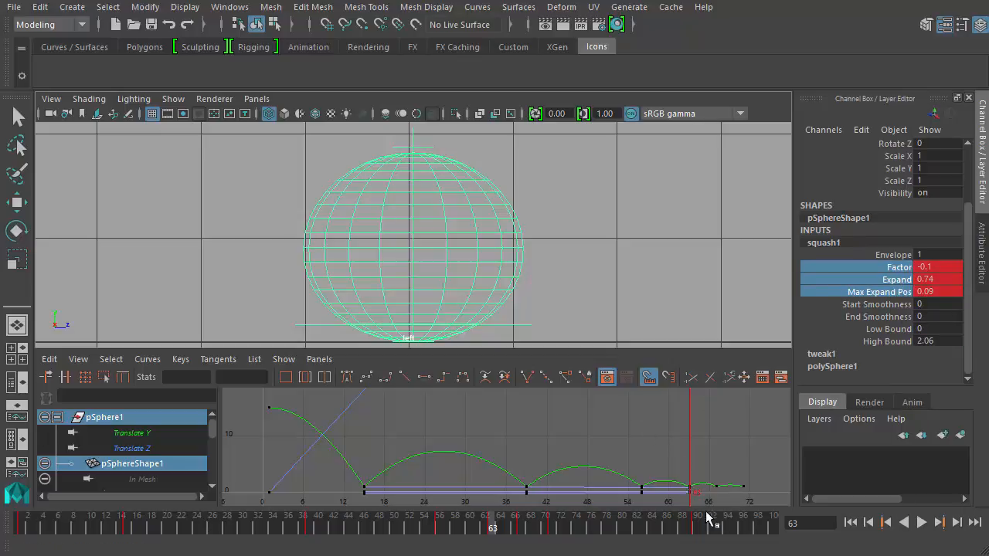
At frame 67, set squash1's Factor to 0 and key Factor, Expand and Max Expand Pos
{"action": "left_click", "coordinate": [519, 531]}
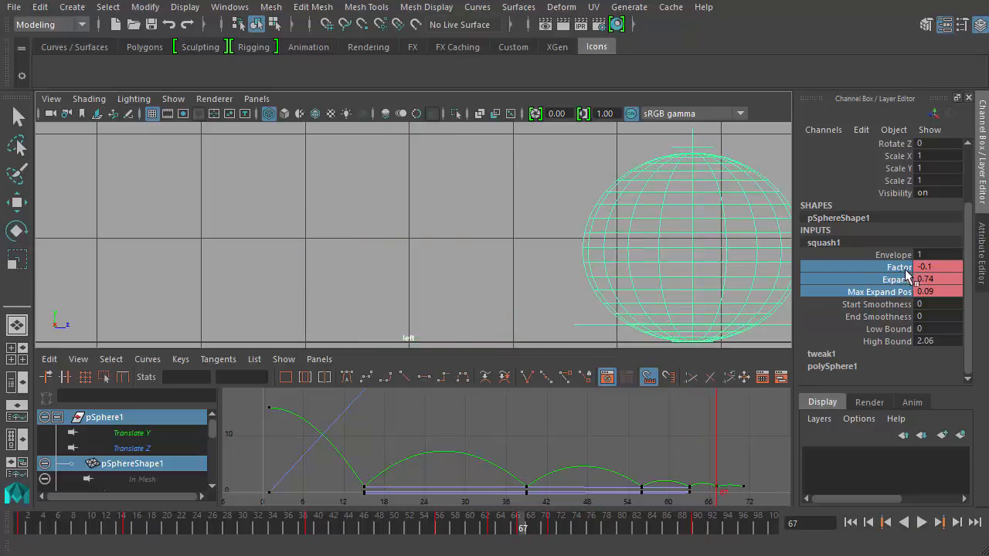
{"action": "double_click", "coordinate": [937, 266]}
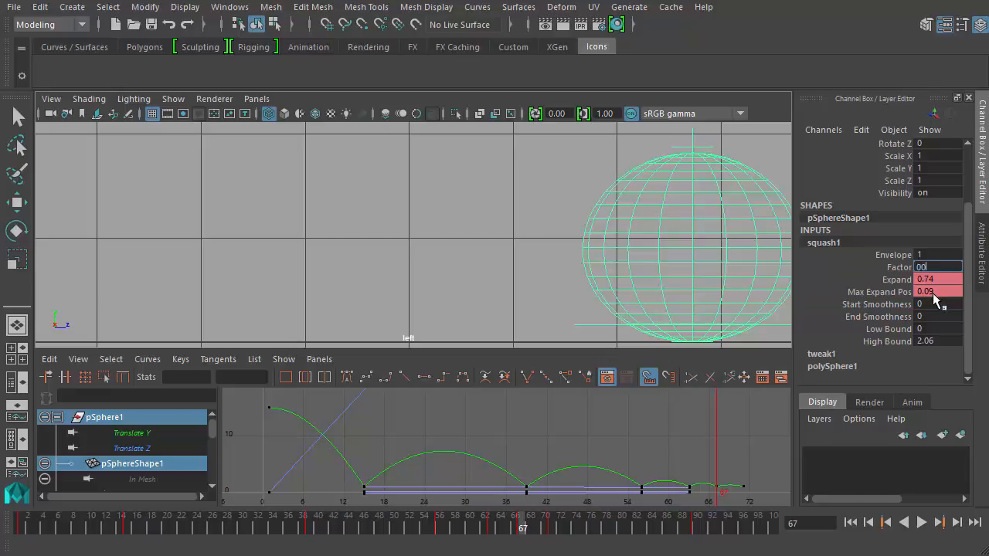
{"action": "type", "text": "00"}
{"action": "key", "text": "Return"}
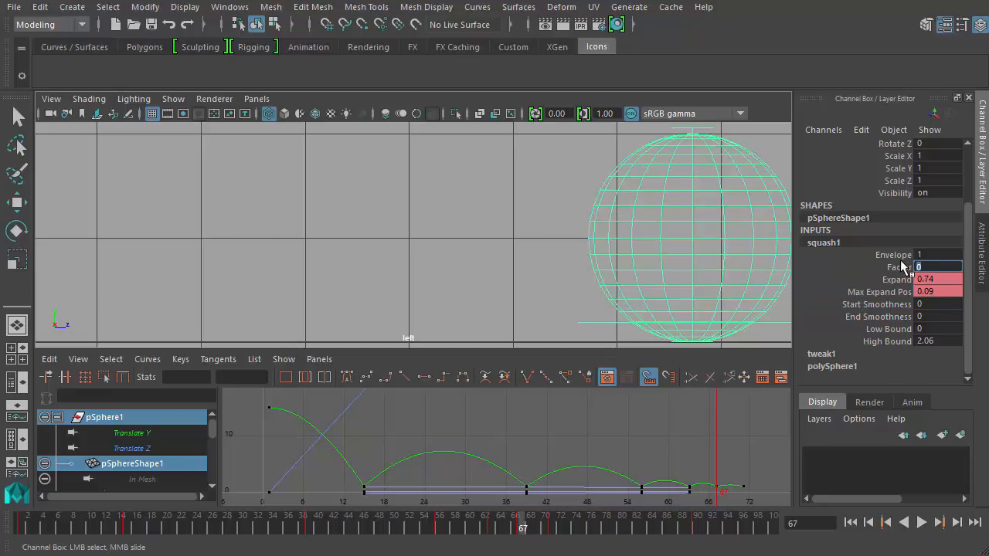
{"action": "left_click_drag", "start_coordinate": [890, 270], "coordinate": [901, 294]}
{"action": "right_click", "coordinate": [888, 284]}
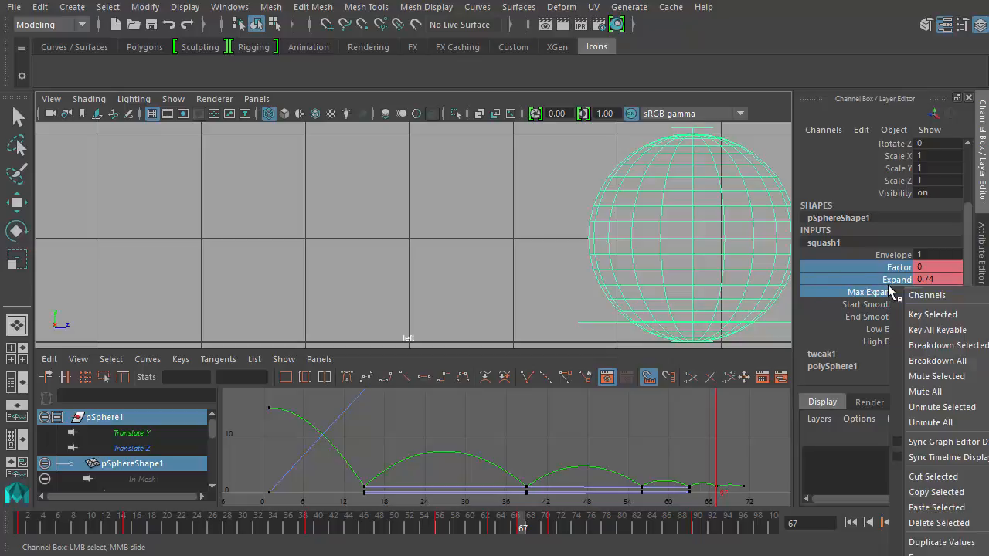
{"action": "left_click", "coordinate": [943, 312]}
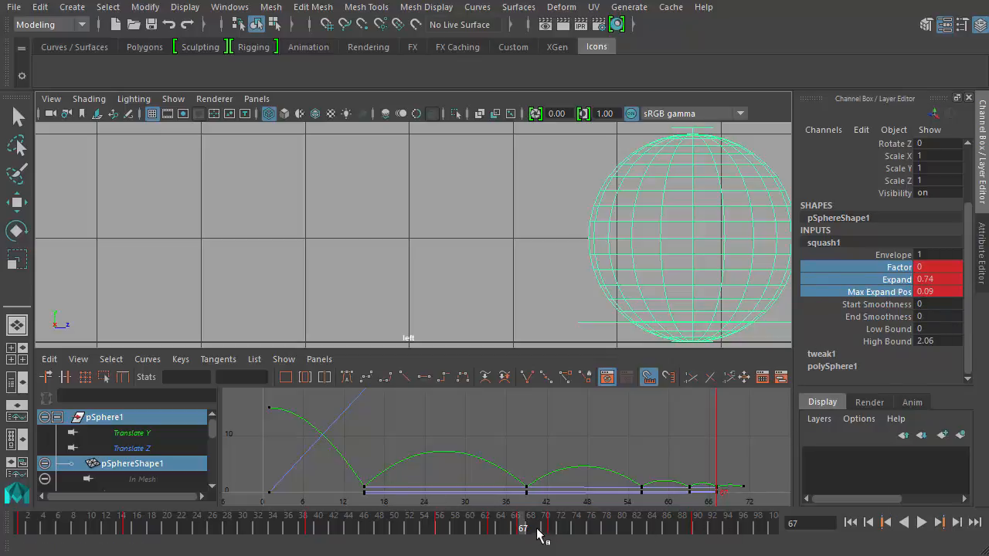
Return to frame 1, bring the ball's whole bounce path into view and select the ball
{"action": "key", "text": "alt+v"}
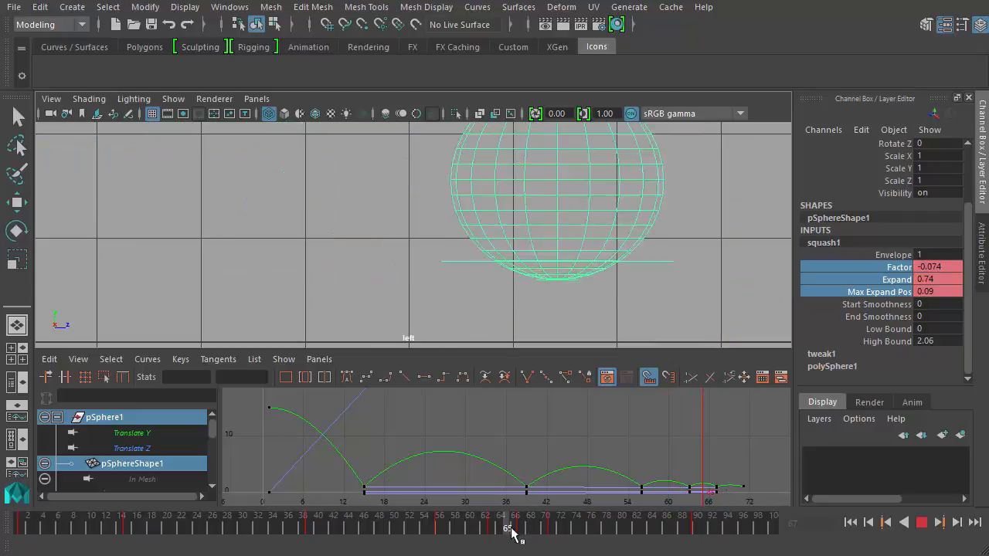
{"action": "left_click_drag", "start_coordinate": [512, 534], "coordinate": [8, 527]}
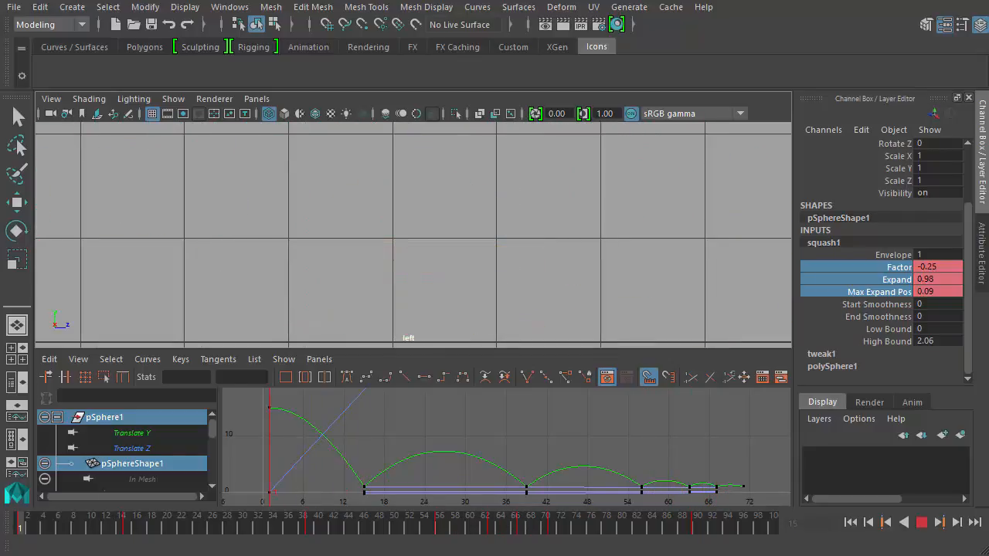
{"action": "left_click", "coordinate": [313, 272]}
{"action": "right_click_drag", "start_coordinate": [433, 256], "coordinate": [199, 217], "text": "alt"}
{"action": "middle_click_drag", "start_coordinate": [377, 177], "coordinate": [302, 332], "text": "alt"}
{"action": "right_click_drag", "start_coordinate": [363, 309], "coordinate": [428, 275], "text": "alt"}
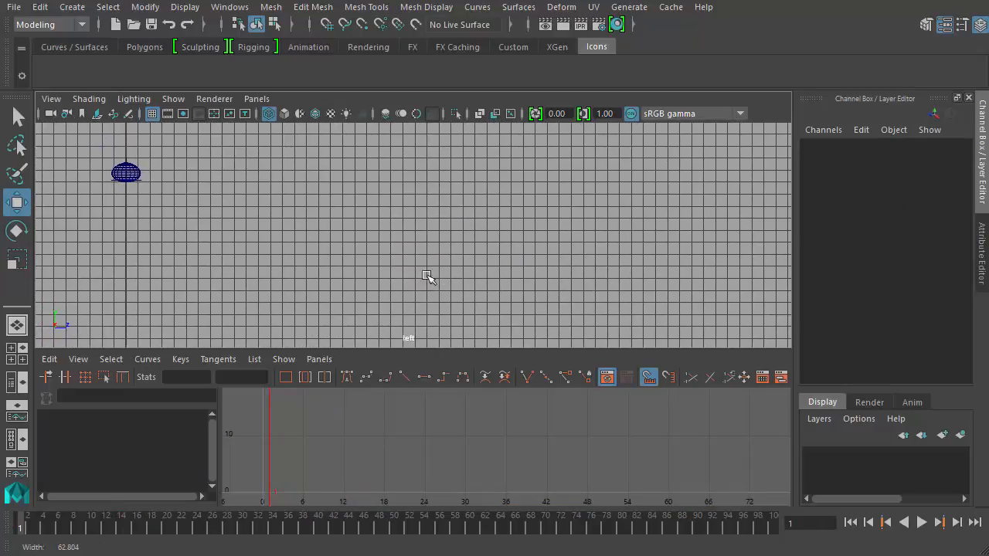
{"action": "middle_click_drag", "start_coordinate": [539, 273], "coordinate": [525, 254], "text": "alt"}
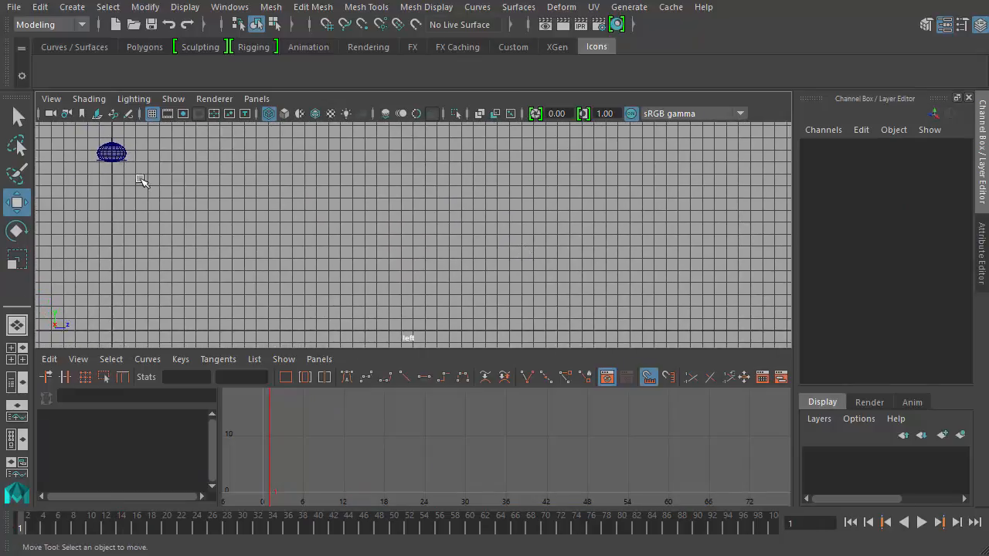
{"action": "mouse_move", "coordinate": [31, 527]}
{"action": "left_mouse_down"}
{"action": "mouse_move", "coordinate": [73, 531]}
{"action": "mouse_move", "coordinate": [86, 546]}
{"action": "mouse_move", "coordinate": [31, 532]}
{"action": "left_mouse_up"}
{"action": "left_click", "coordinate": [122, 153]}
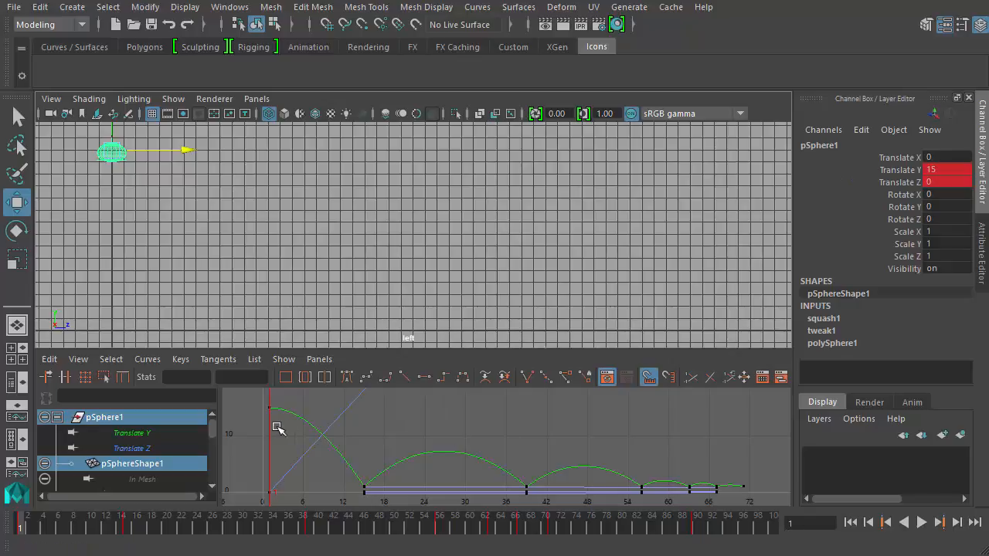
Play the animation from frame 1 and check how the ball squashes along the whole bounce path
{"action": "middle_click_drag", "start_coordinate": [464, 431], "coordinate": [405, 432], "text": "alt"}
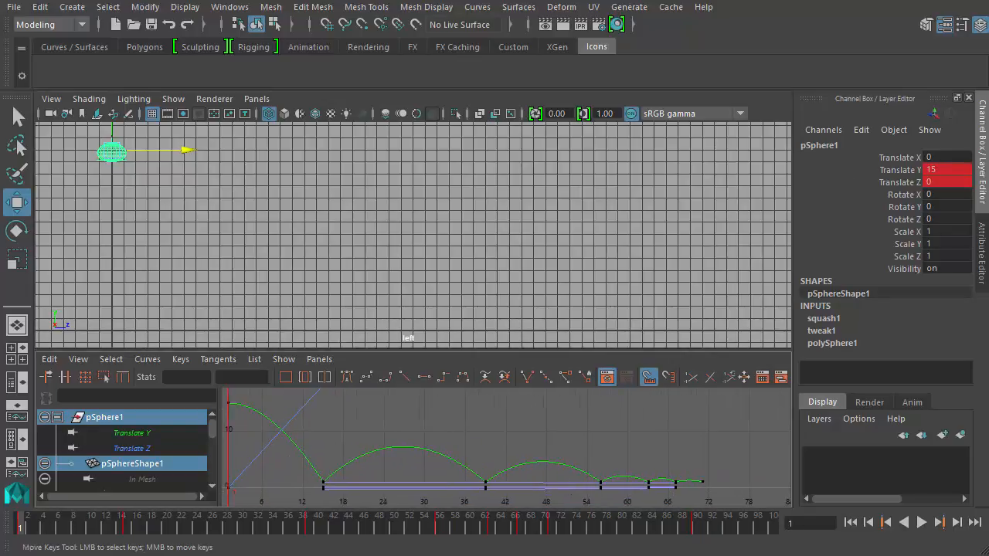
{"action": "left_click", "coordinate": [921, 523]}
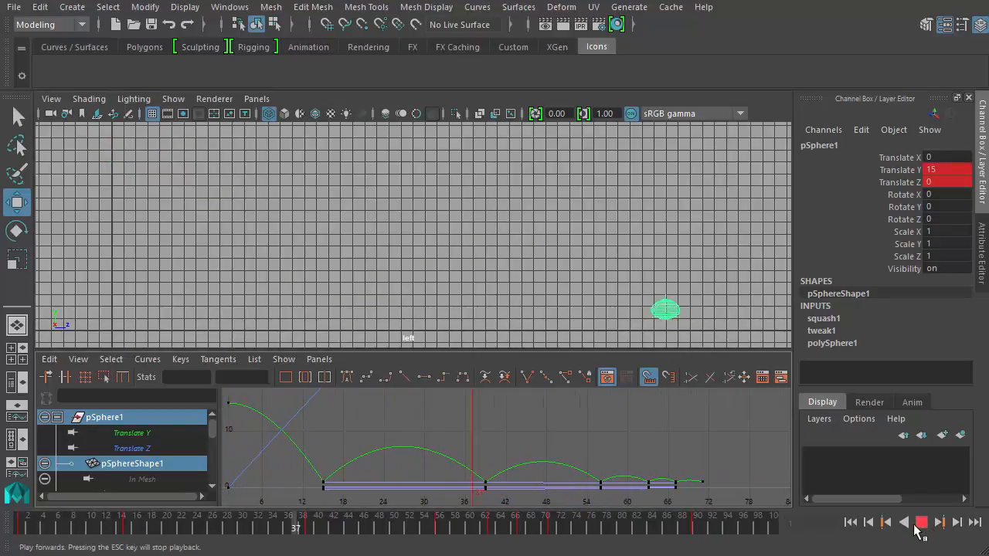
{"action": "middle_click_drag", "start_coordinate": [599, 275], "coordinate": [402, 239], "text": "alt"}
{"action": "scroll", "coordinate": [501, 255], "scroll_direction": "down", "scroll_amount": 3}
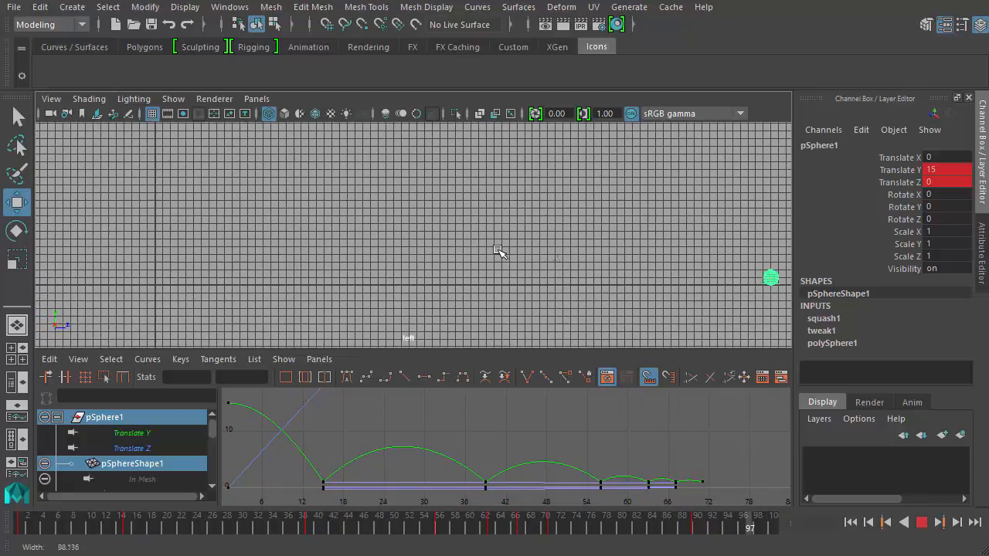
{"action": "middle_click_drag", "start_coordinate": [492, 258], "coordinate": [527, 279], "text": "alt"}
{"action": "middle_click_drag", "start_coordinate": [614, 283], "coordinate": [579, 276], "text": "alt"}
{"action": "right_click_drag", "start_coordinate": [580, 276], "coordinate": [592, 283], "text": "alt"}
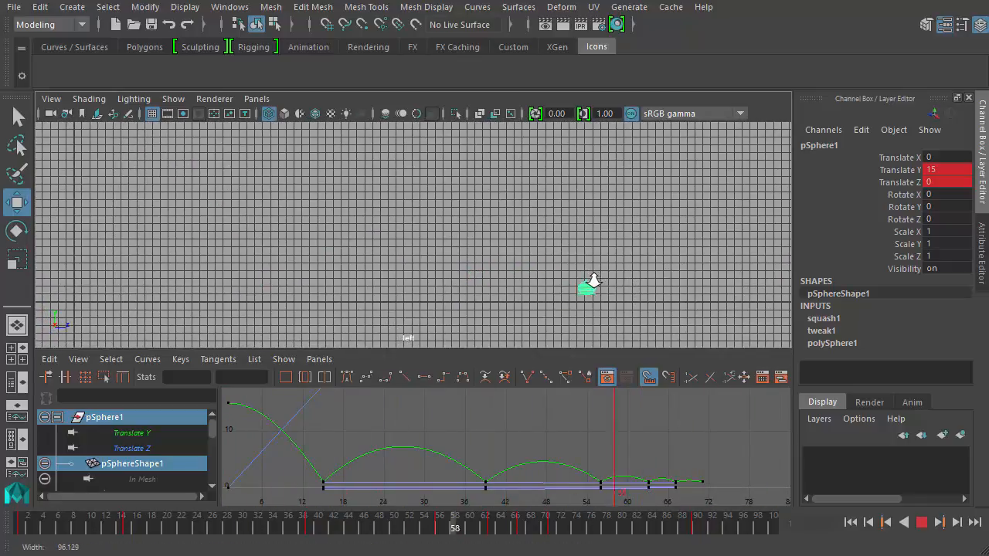
{"action": "middle_click_drag", "start_coordinate": [616, 300], "coordinate": [609, 302], "text": "alt"}
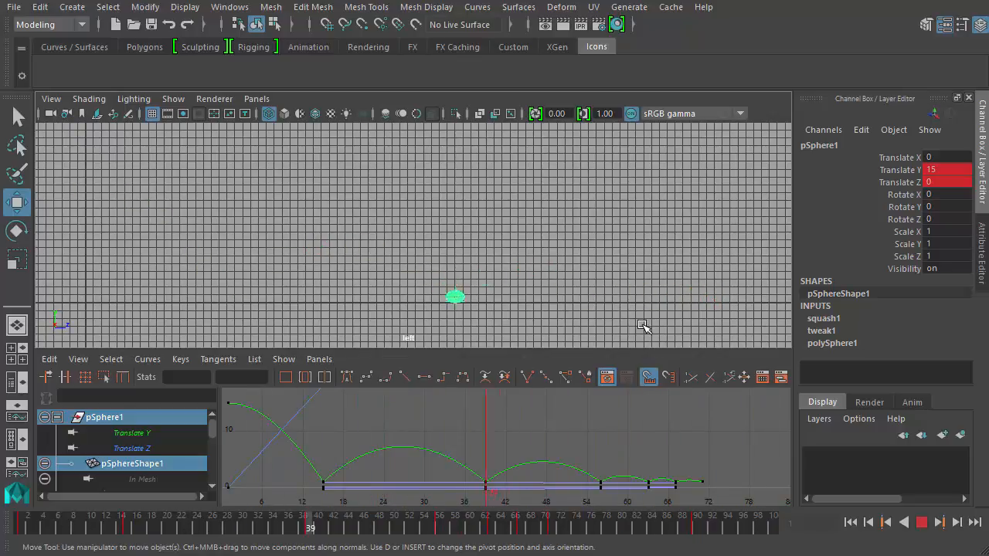
Stop at frame 15 and examine the ball's shape at the first ground contact up close
{"action": "left_click", "coordinate": [129, 528]}
{"action": "middle_click_drag", "start_coordinate": [199, 298], "coordinate": [318, 291], "text": "alt"}
{"action": "right_click_drag", "start_coordinate": [318, 290], "coordinate": [657, 324], "text": "alt"}
{"action": "middle_click_drag", "start_coordinate": [338, 258], "coordinate": [470, 160], "text": "alt"}
{"action": "right_click_drag", "start_coordinate": [271, 240], "coordinate": [582, 313], "text": "alt"}
{"action": "middle_click_drag", "start_coordinate": [539, 283], "coordinate": [530, 286], "text": "alt"}
{"action": "right_click_drag", "start_coordinate": [543, 291], "coordinate": [563, 298], "text": "alt"}
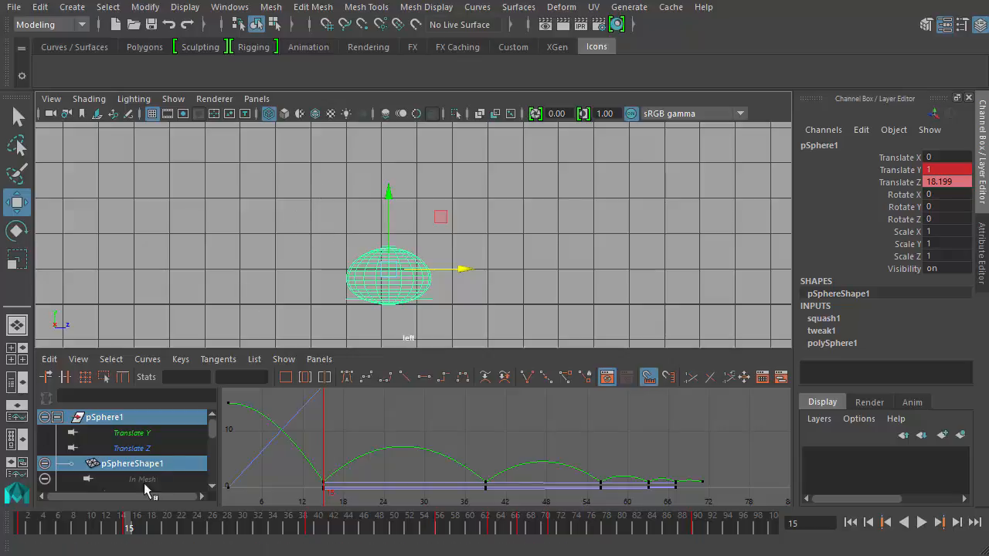
Compare the ball's shape at frame 11, during the fall, with its shape at the frame 15 contact
{"action": "mouse_move", "coordinate": [99, 526]}
{"action": "left_mouse_down"}
{"action": "mouse_move", "coordinate": [4, 527]}
{"action": "mouse_move", "coordinate": [8, 519]}
{"action": "mouse_move", "coordinate": [128, 524]}
{"action": "mouse_move", "coordinate": [92, 541]}
{"action": "mouse_move", "coordinate": [97, 535]}
{"action": "left_mouse_up"}
{"action": "middle_click_drag", "start_coordinate": [417, 263], "coordinate": [432, 322], "text": "alt"}
{"action": "right_click_drag", "start_coordinate": [433, 322], "coordinate": [258, 243], "text": "alt"}
{"action": "middle_click_drag", "start_coordinate": [311, 264], "coordinate": [315, 277], "text": "alt"}
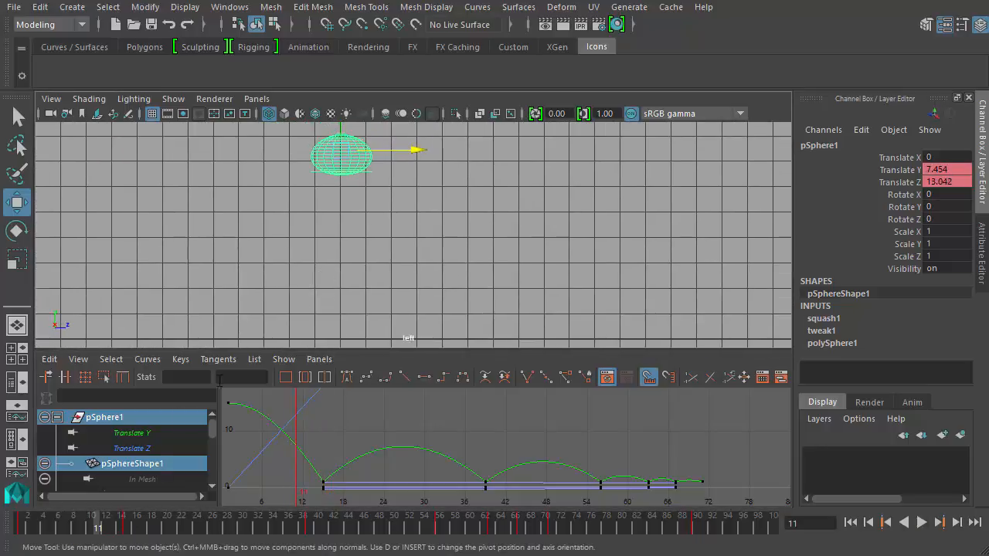
{"action": "left_click_drag", "start_coordinate": [44, 528], "coordinate": [129, 545]}
{"action": "middle_click_drag", "start_coordinate": [273, 312], "coordinate": [237, 267], "text": "alt"}
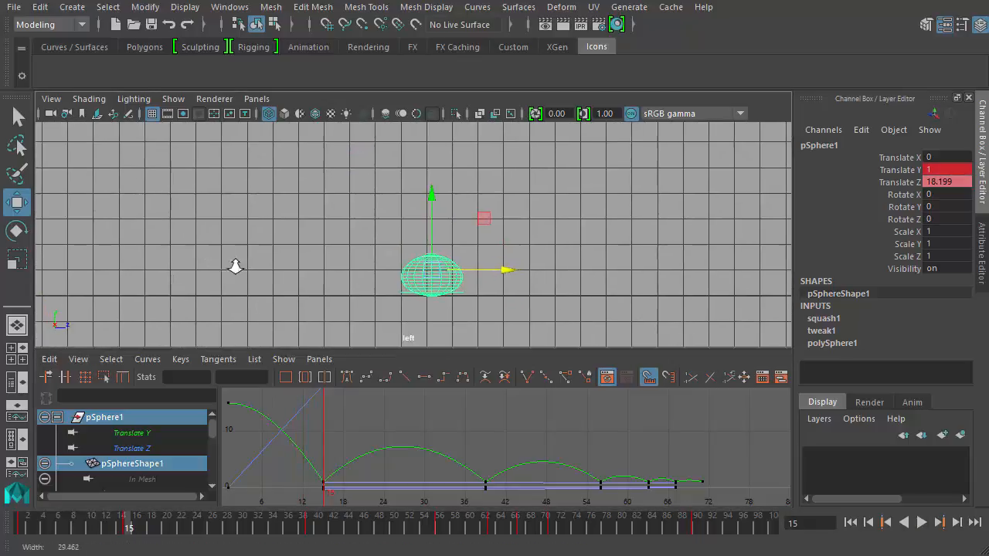
{"action": "right_click_drag", "start_coordinate": [236, 267], "coordinate": [448, 314], "text": "alt"}
{"action": "middle_click_drag", "start_coordinate": [330, 266], "coordinate": [304, 241], "text": "alt"}
{"action": "right_click_drag", "start_coordinate": [304, 241], "coordinate": [311, 242], "text": "alt"}
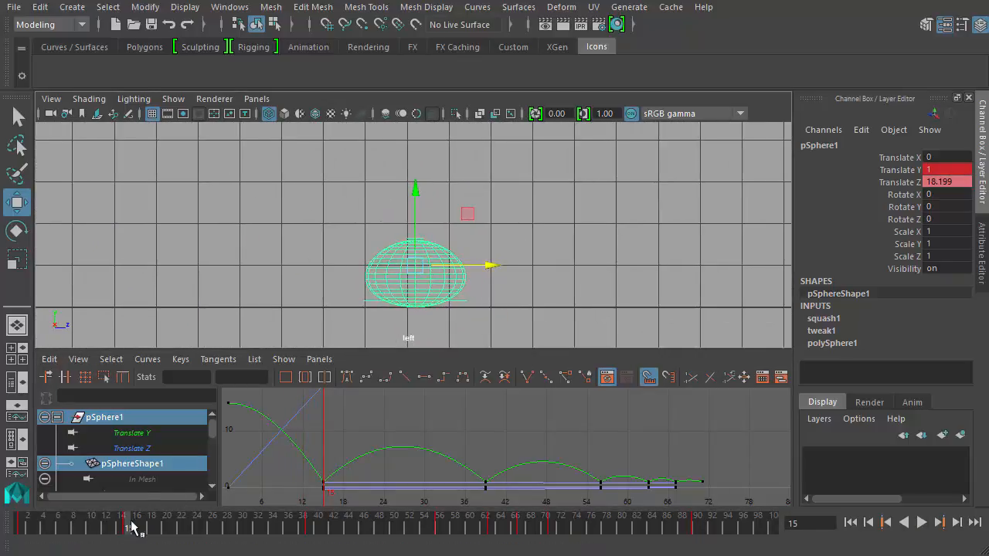
At frame 14, just before the first contact, set squash1's Factor to 0 and key the Factor channel
{"action": "left_click_drag", "start_coordinate": [128, 530], "coordinate": [121, 524]}
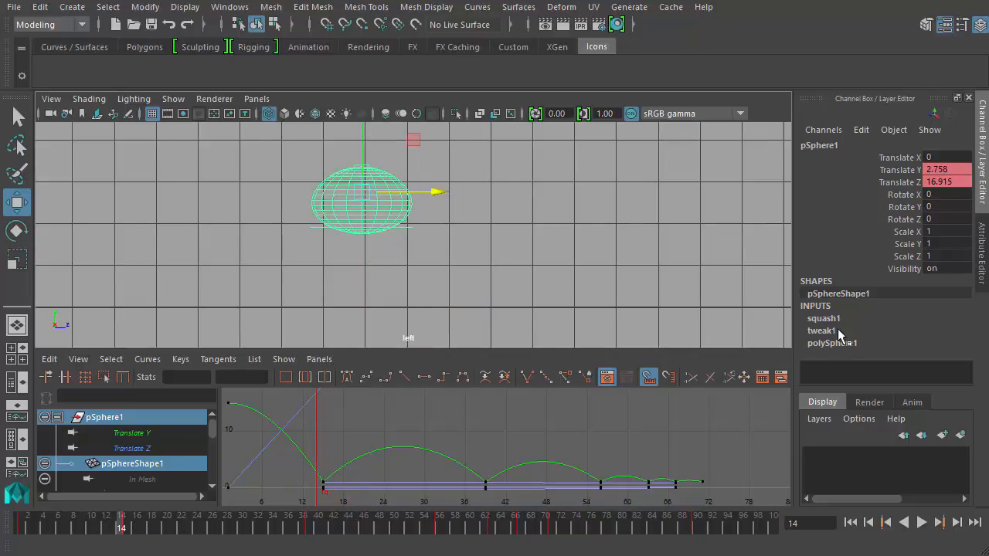
{"action": "left_click", "coordinate": [824, 319]}
{"action": "left_click", "coordinate": [938, 344]}
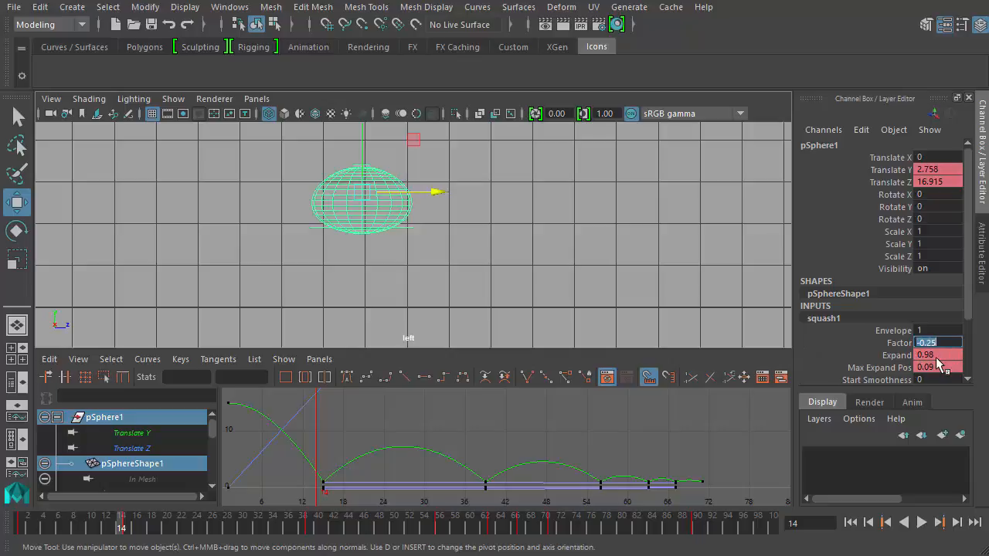
{"action": "type", "text": "0"}
{"action": "key", "text": "Return"}
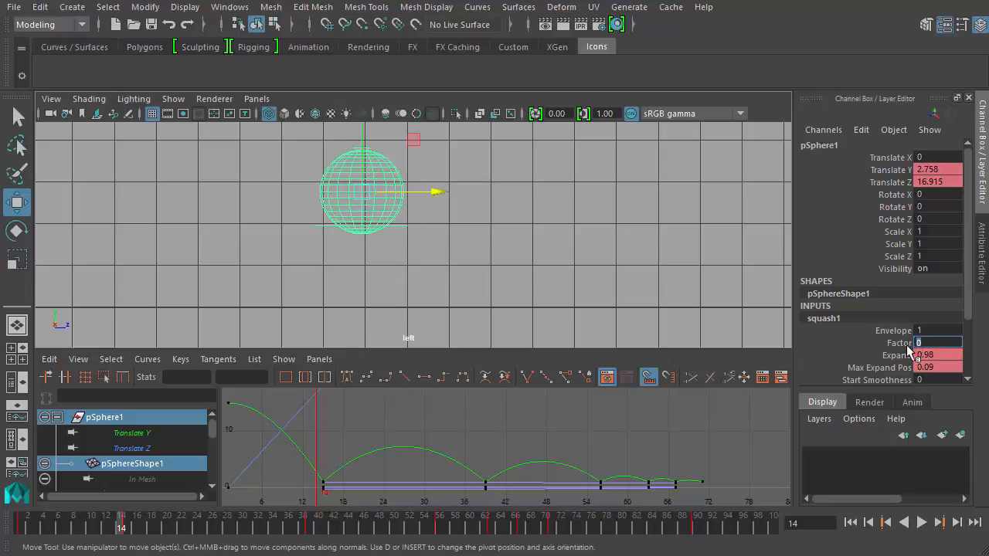
{"action": "left_click", "coordinate": [899, 345]}
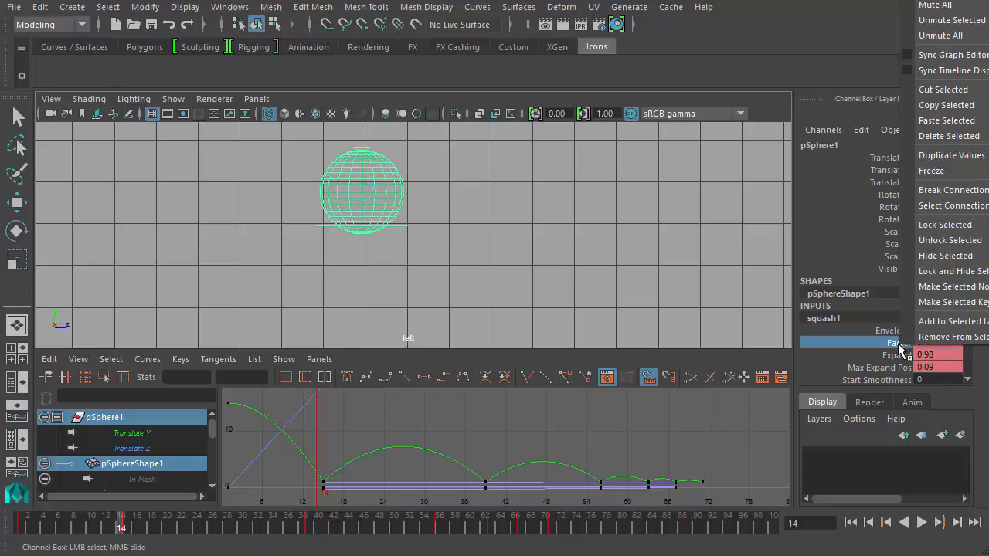
{"action": "right_click", "coordinate": [901, 345]}
{"action": "left_click", "coordinate": [947, 2]}
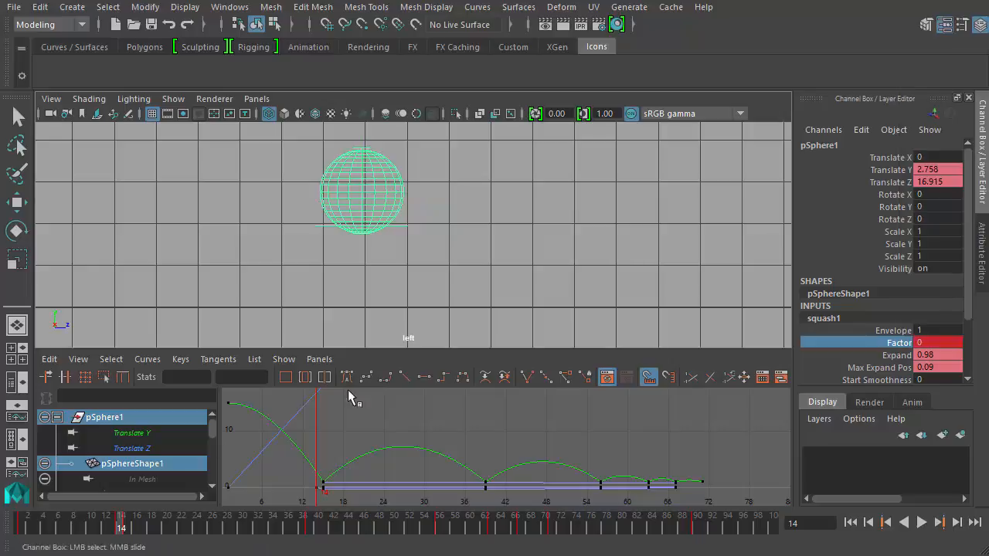
Go back to frame 8 and check the ball's shape during the initial fall
{"action": "left_click_drag", "start_coordinate": [113, 522], "coordinate": [74, 527]}
{"action": "middle_click_drag", "start_coordinate": [537, 230], "coordinate": [528, 283], "text": "alt"}
{"action": "right_click_drag", "start_coordinate": [527, 283], "coordinate": [431, 266], "text": "alt"}
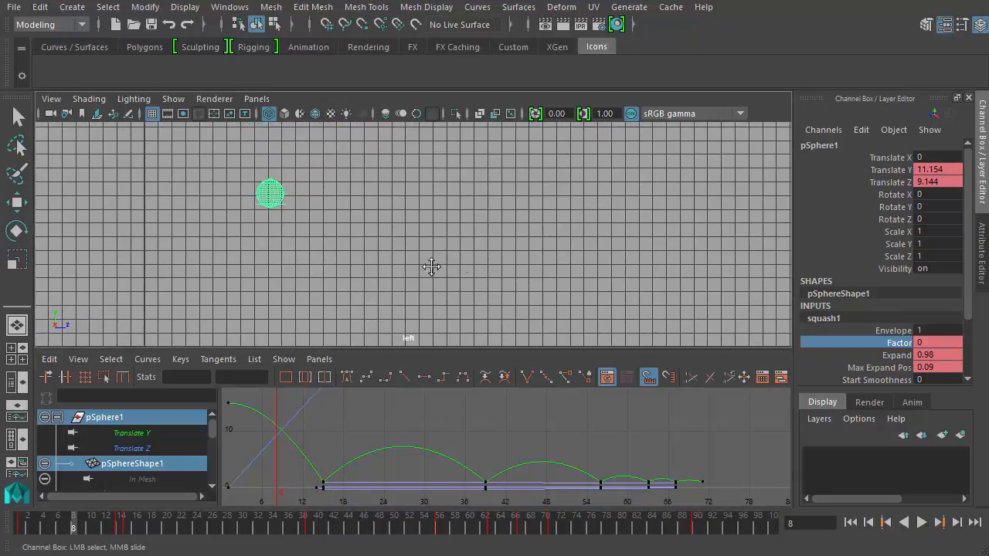
{"action": "middle_click_drag", "start_coordinate": [432, 266], "coordinate": [343, 271], "text": "alt"}
{"action": "right_click_drag", "start_coordinate": [374, 240], "coordinate": [179, 235], "text": "alt"}
{"action": "right_click_drag", "start_coordinate": [544, 247], "coordinate": [286, 228], "text": "alt"}
{"action": "middle_click_drag", "start_coordinate": [508, 238], "coordinate": [421, 215], "text": "alt"}
Replay the bounce several times to review the first fall and the contacts, then return to frame 1
{"action": "left_click", "coordinate": [921, 523]}
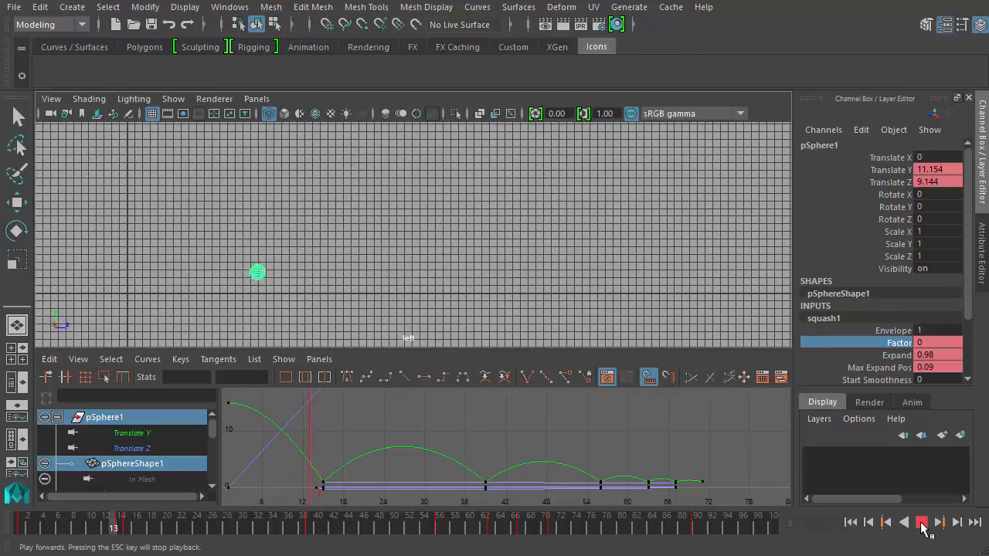
{"action": "left_click", "coordinate": [922, 524]}
{"action": "left_click", "coordinate": [886, 523]}
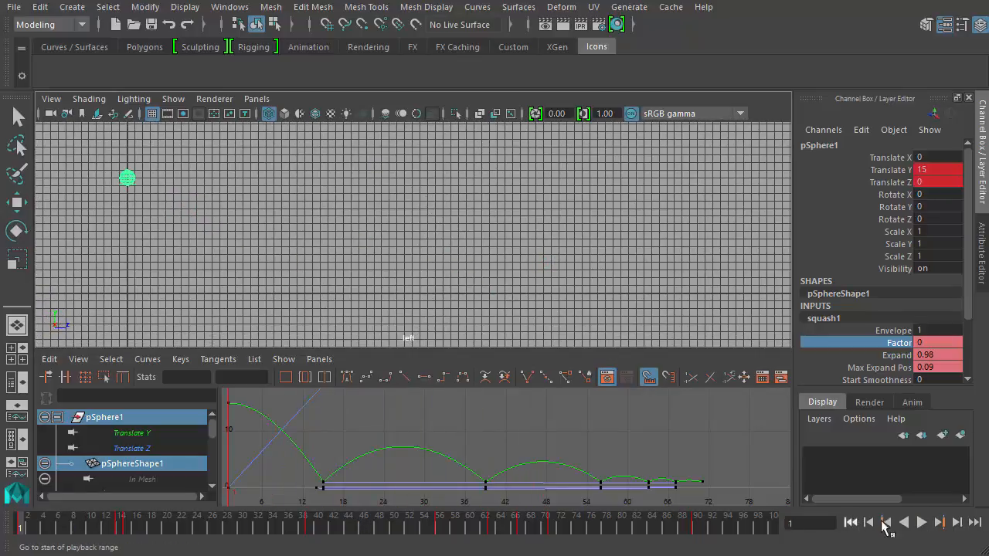
{"action": "left_click", "coordinate": [922, 523]}
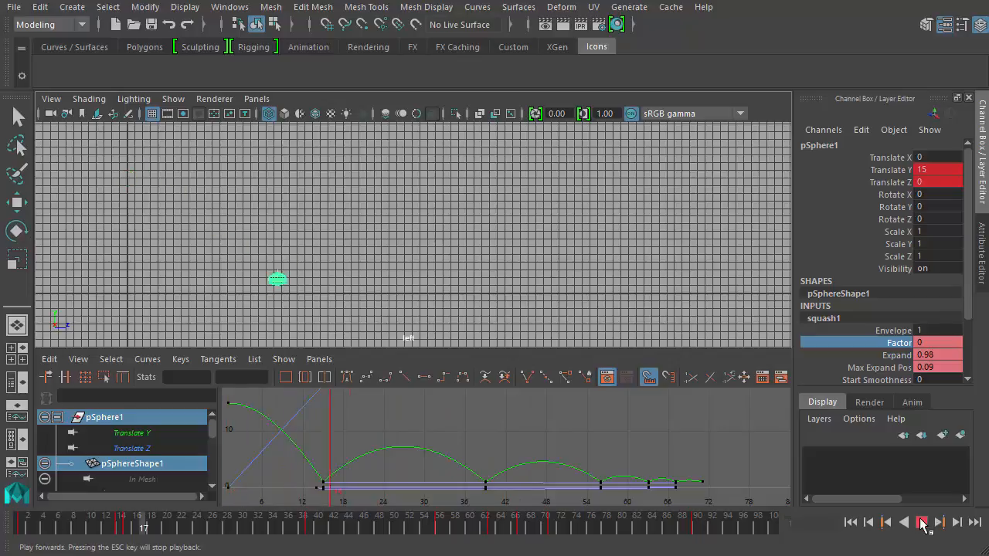
{"action": "left_click", "coordinate": [922, 523]}
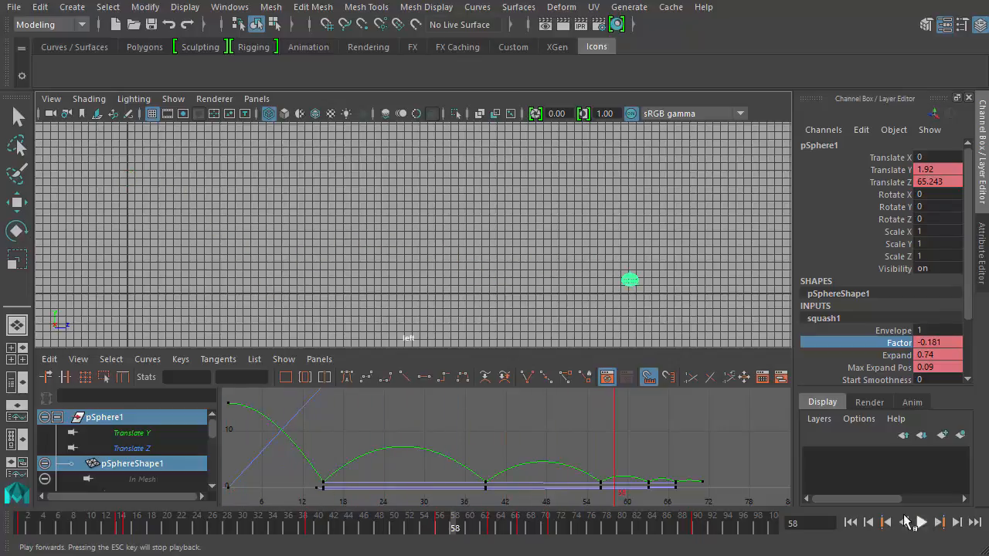
{"action": "left_click", "coordinate": [851, 523]}
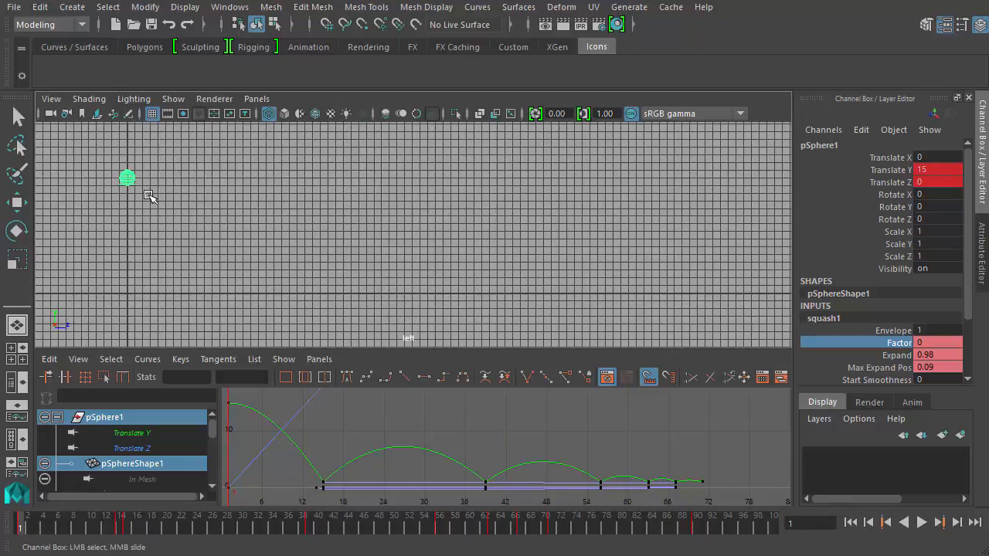
{"action": "left_click", "coordinate": [922, 523]}
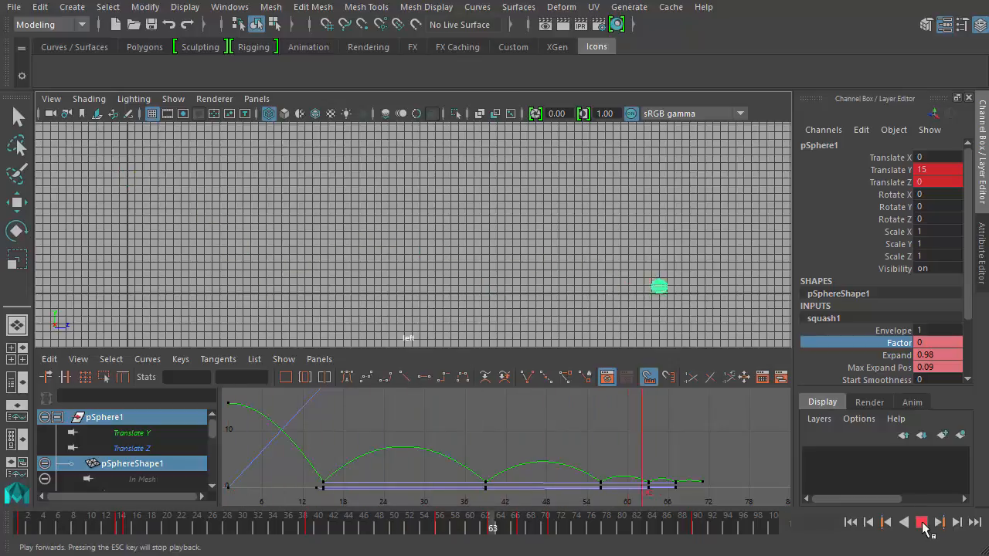
{"action": "left_click", "coordinate": [921, 524]}
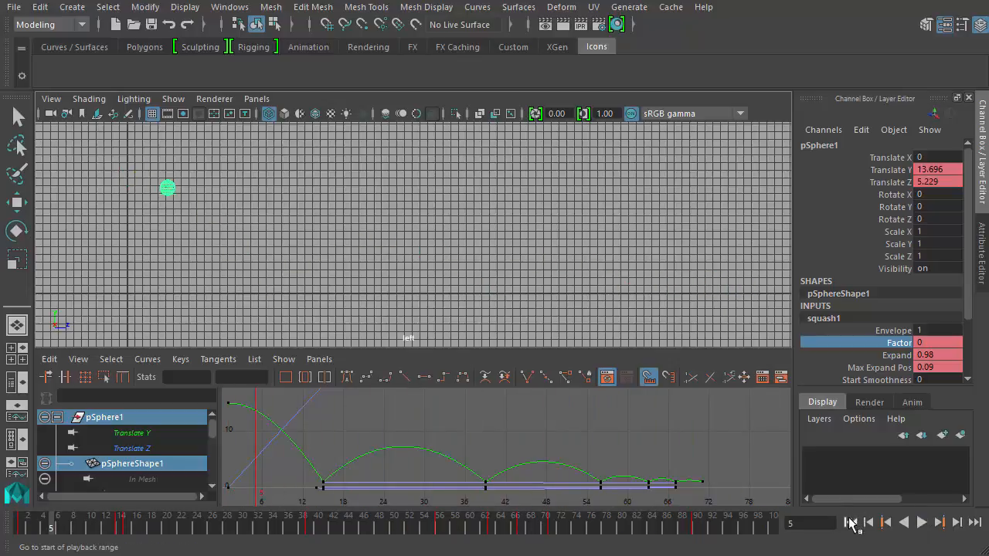
{"action": "left_click", "coordinate": [851, 522]}
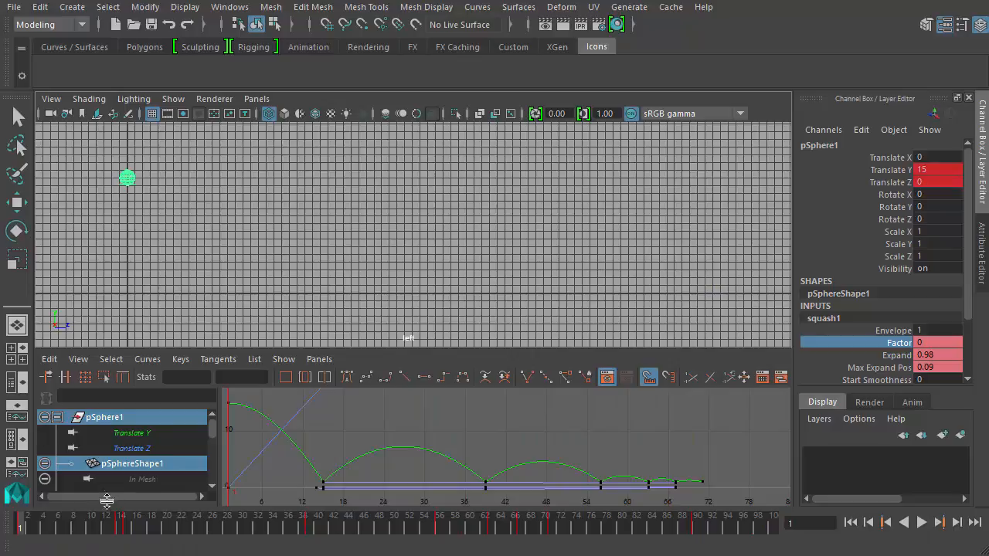
Examine the ball up close at frame 16, just after the first ground contact
{"action": "left_click_drag", "start_coordinate": [119, 524], "coordinate": [137, 525]}
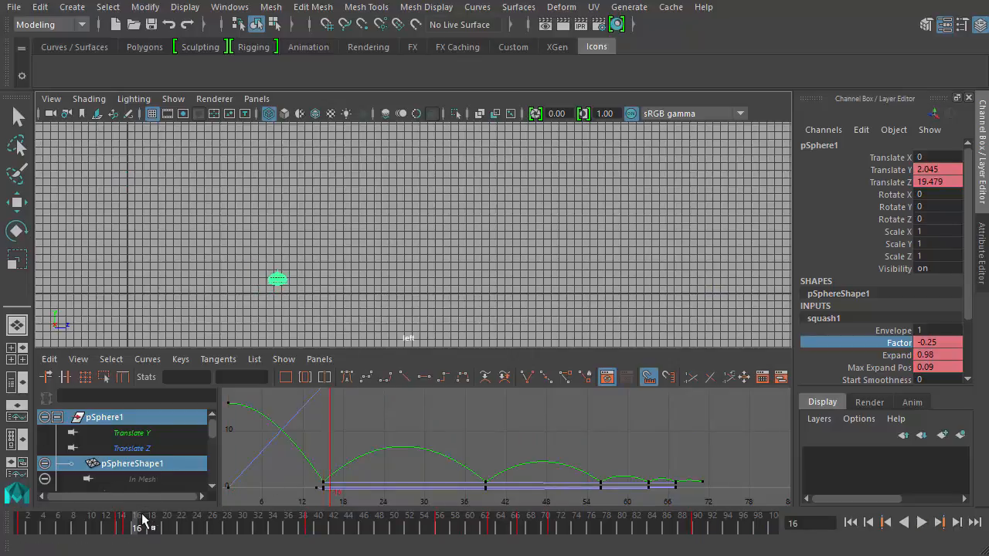
{"action": "middle_click_drag", "start_coordinate": [239, 258], "coordinate": [318, 257], "text": "alt"}
{"action": "right_click_drag", "start_coordinate": [319, 257], "coordinate": [734, 360], "text": "alt"}
{"action": "middle_click_drag", "start_coordinate": [269, 264], "coordinate": [295, 206], "text": "alt"}
{"action": "right_click_drag", "start_coordinate": [295, 205], "coordinate": [428, 281], "text": "alt"}
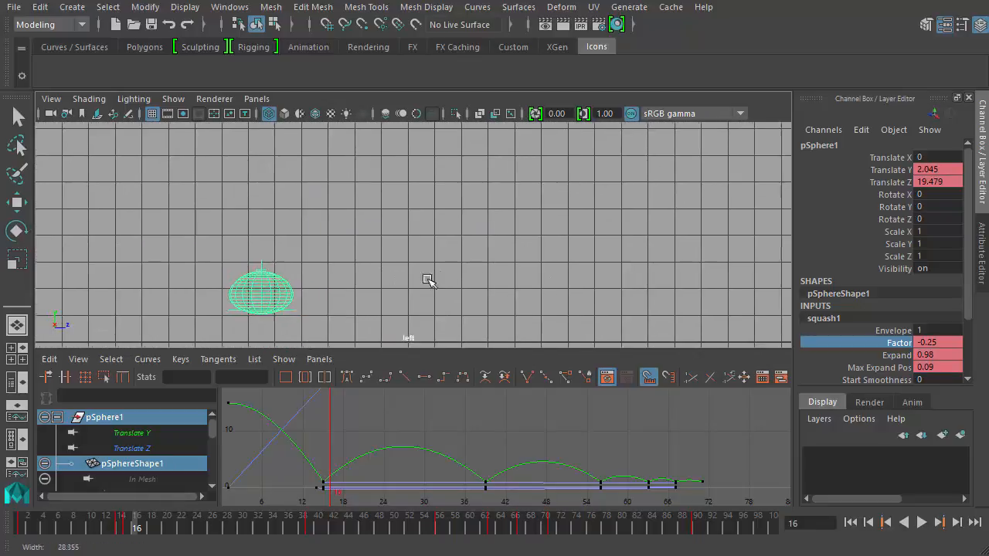
{"action": "middle_click_drag", "start_coordinate": [329, 273], "coordinate": [360, 241], "text": "alt"}
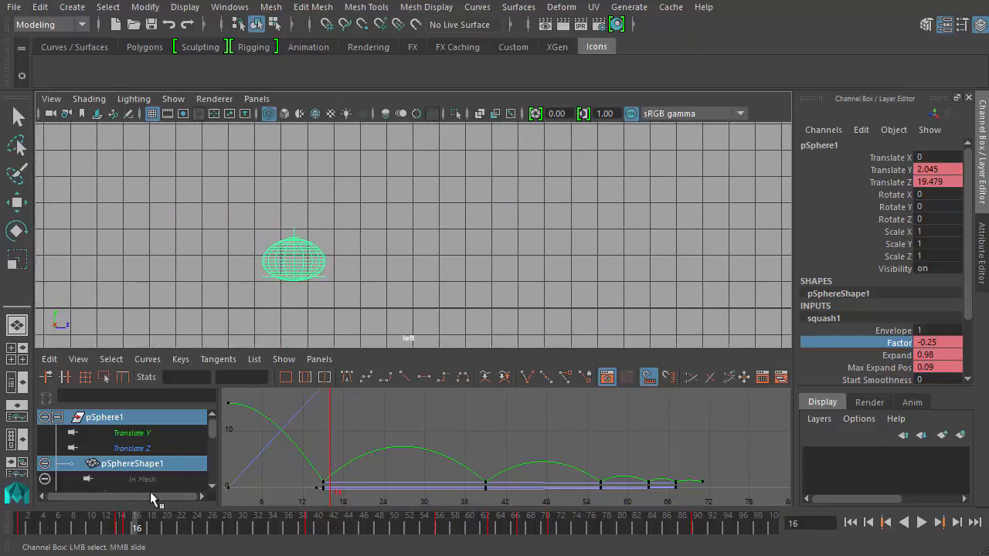
At frame 20, as the ball rises from the first contact, stretch it by setting squash1's Factor to 0.25
{"action": "key", "text": "alt+v"}
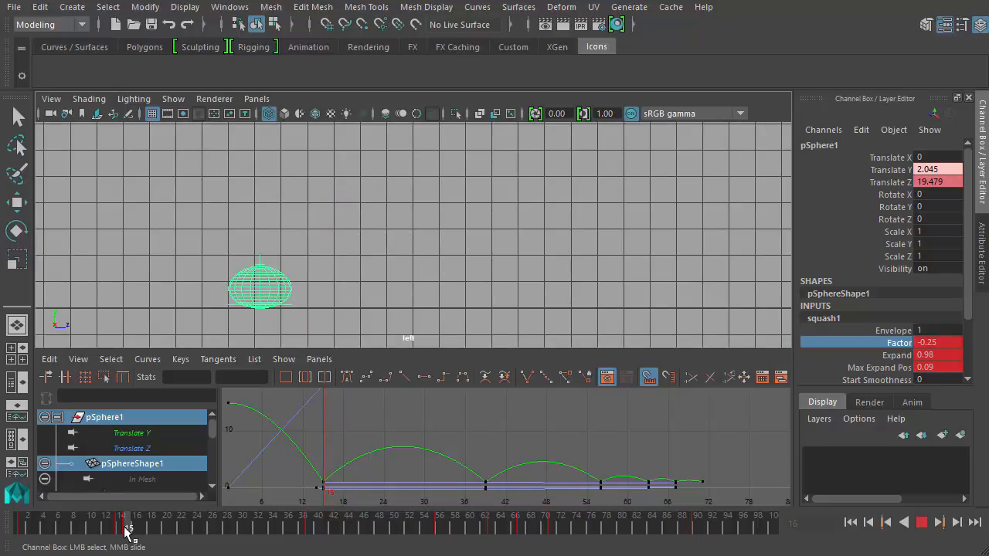
{"action": "left_click_drag", "start_coordinate": [130, 533], "coordinate": [158, 539]}
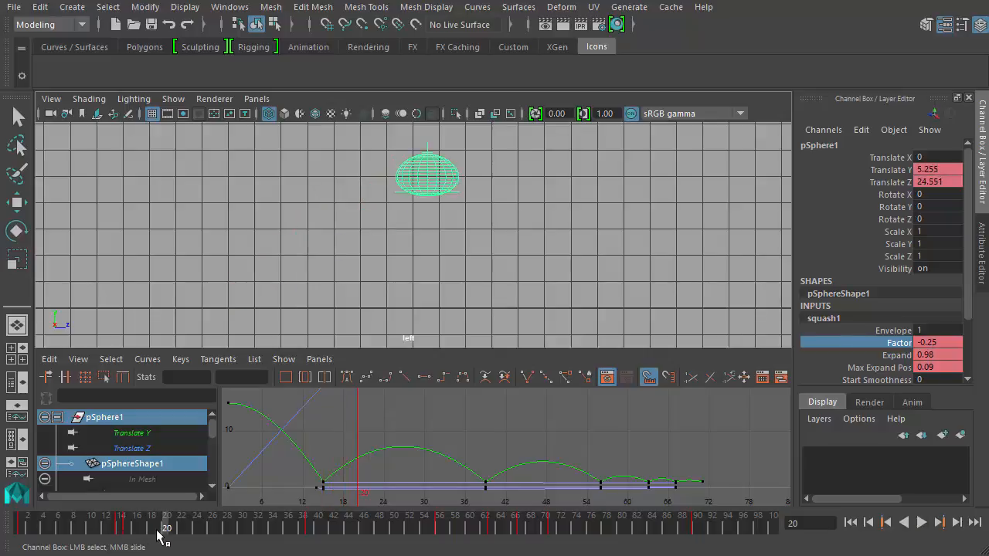
{"action": "middle_click_drag", "start_coordinate": [531, 258], "coordinate": [524, 273], "text": "alt"}
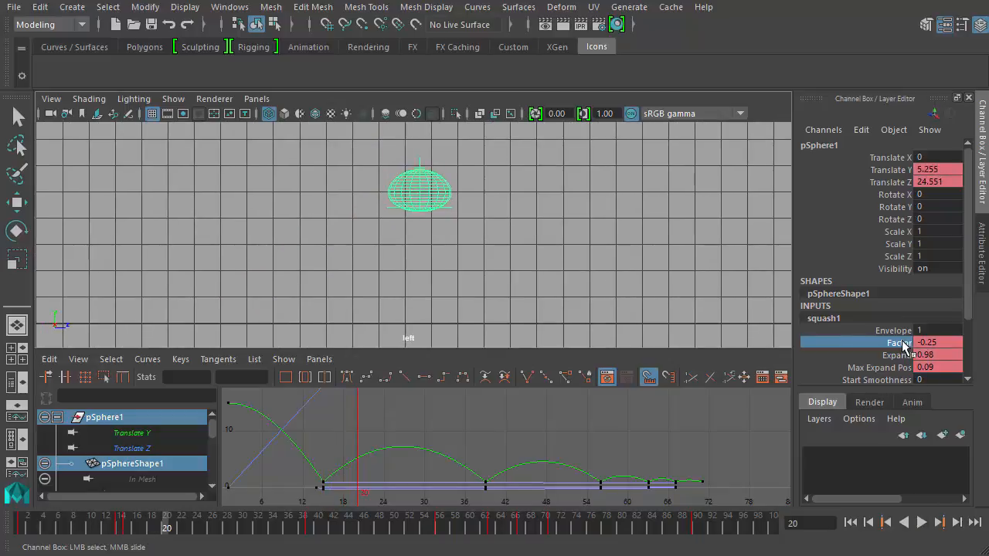
{"action": "middle_click_drag", "start_coordinate": [639, 208], "coordinate": [651, 275], "text": "alt"}
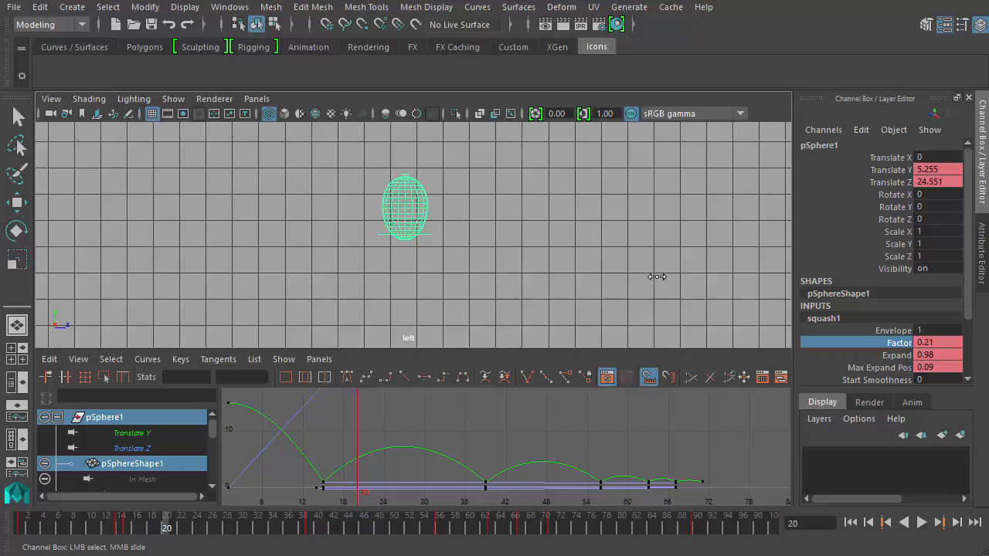
{"action": "double_click", "coordinate": [956, 343]}
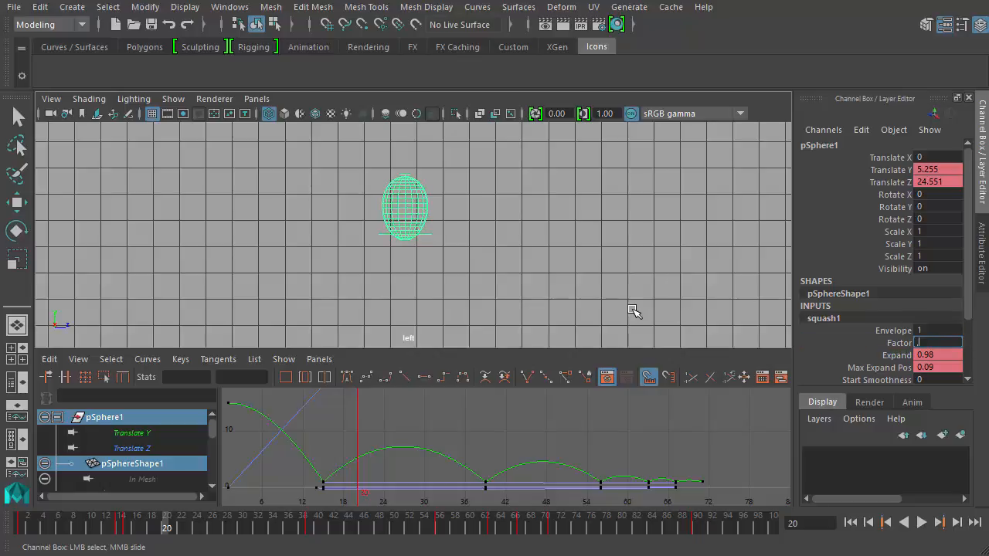
{"action": "key", "text": "Return"}
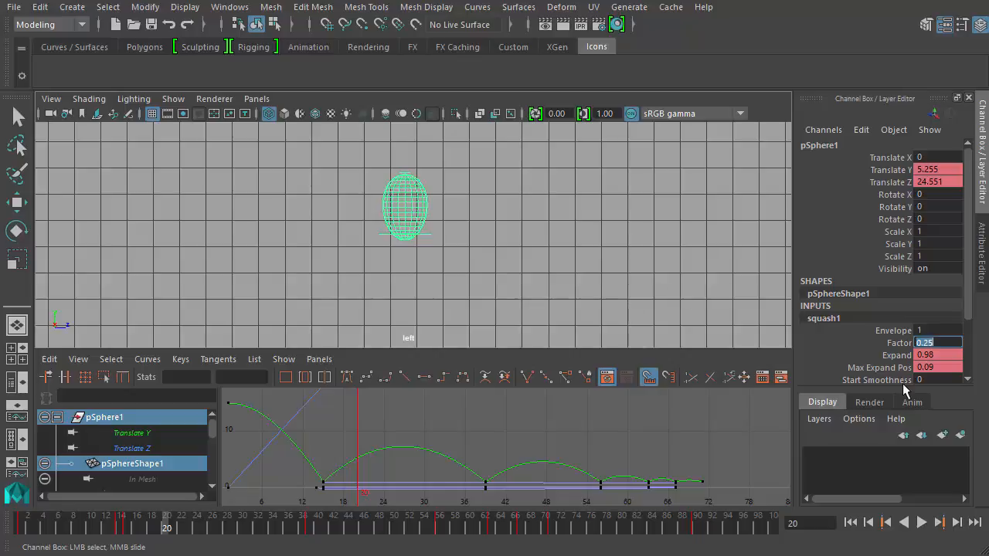
Set squash1's Max Expand Pos to 0.5 at frame 20 and try adjusting Expand
{"action": "left_click", "coordinate": [894, 367]}
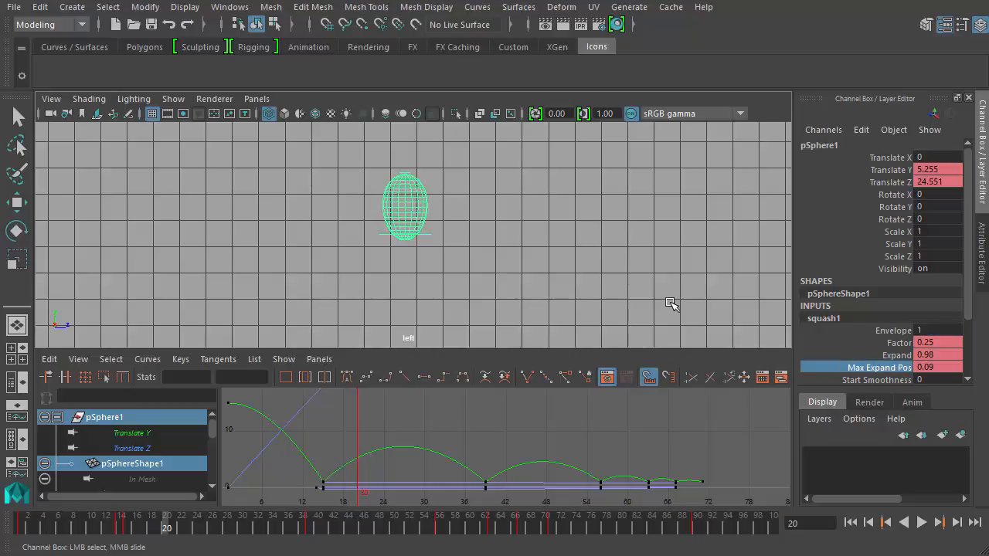
{"action": "middle_click_drag", "start_coordinate": [616, 285], "coordinate": [630, 292]}
{"action": "left_click", "coordinate": [921, 368]}
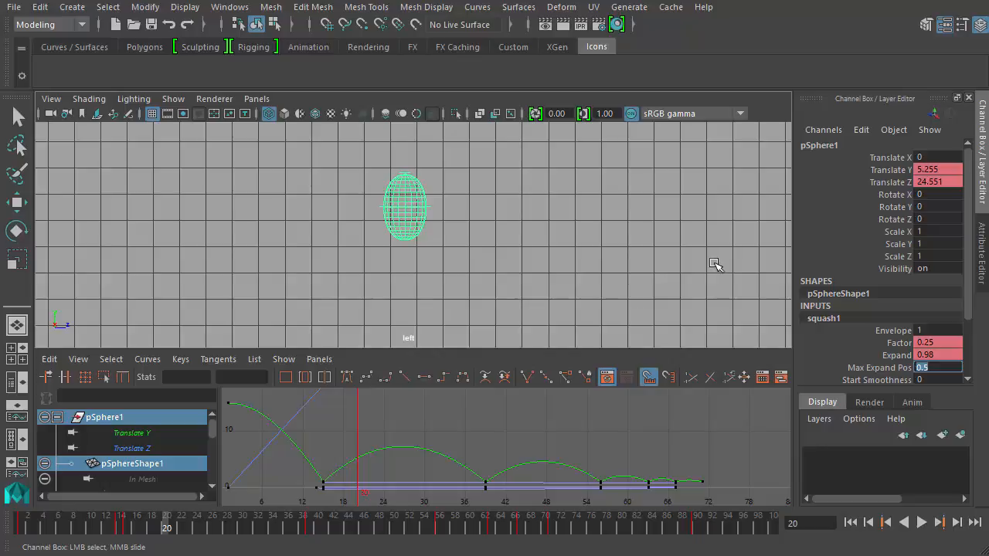
{"action": "left_click", "coordinate": [898, 356]}
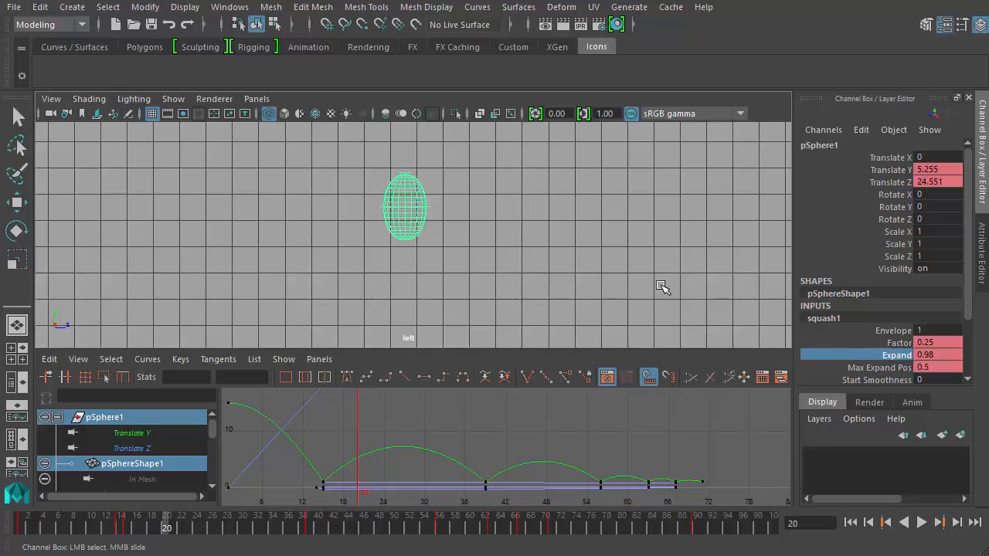
{"action": "middle_click_drag", "start_coordinate": [654, 284], "coordinate": [641, 301]}
Key squash1's Factor and Max Expand Pos channels together at frame 20
{"action": "left_click", "coordinate": [901, 343]}
{"action": "left_click", "coordinate": [880, 368], "text": "ctrl"}
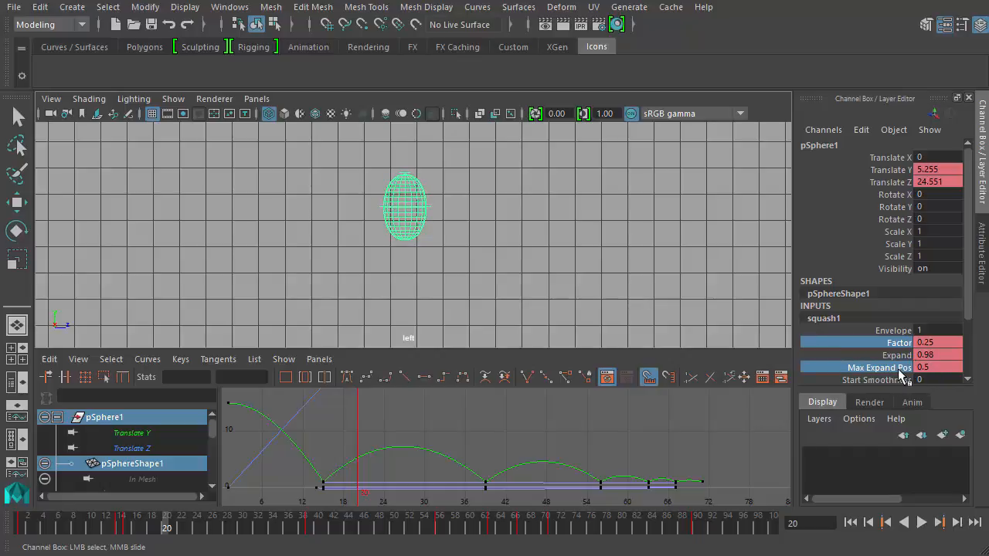
{"action": "right_click", "coordinate": [876, 373]}
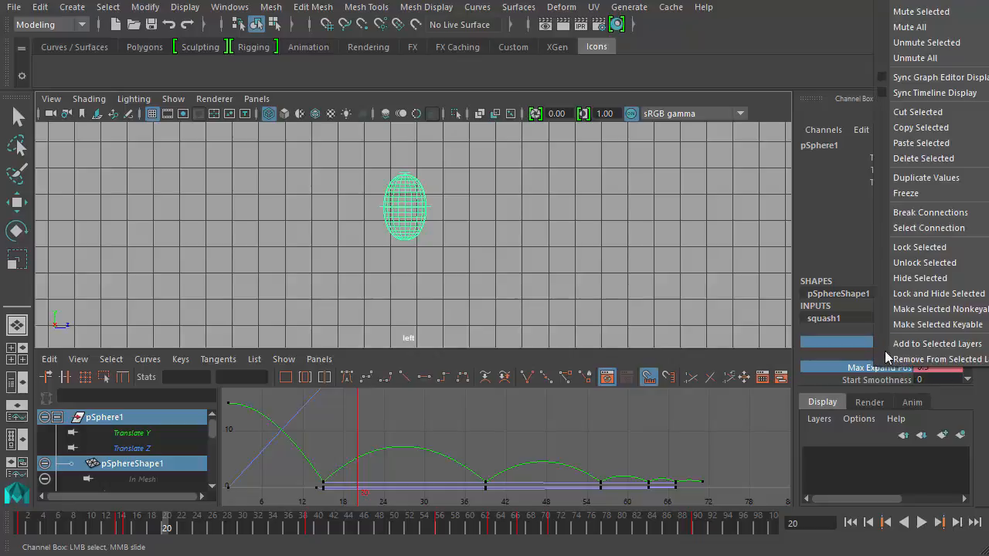
{"action": "left_click", "coordinate": [919, 9]}
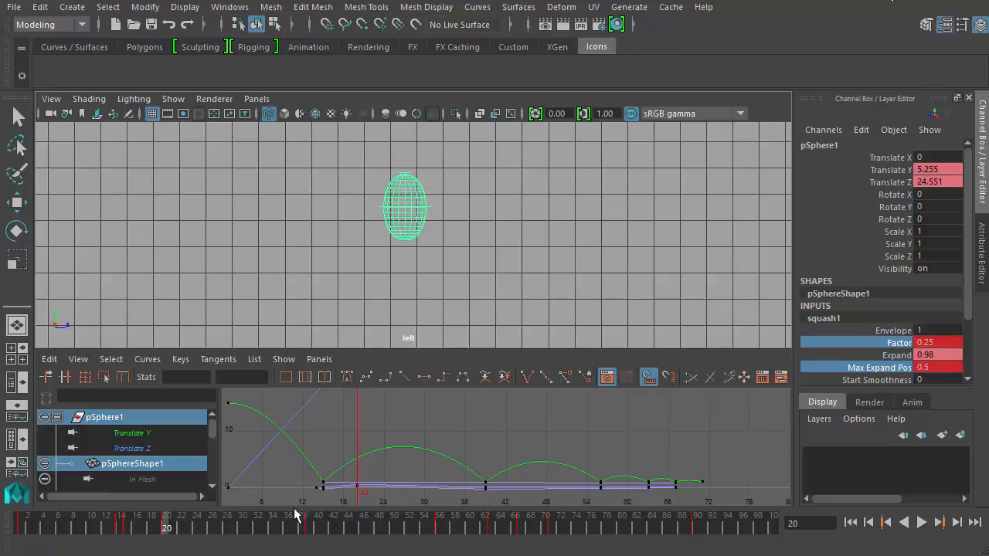
Scrub and play the frames after the first contact to check how the ball stretches while rising
{"action": "left_click_drag", "start_coordinate": [123, 525], "coordinate": [159, 541]}
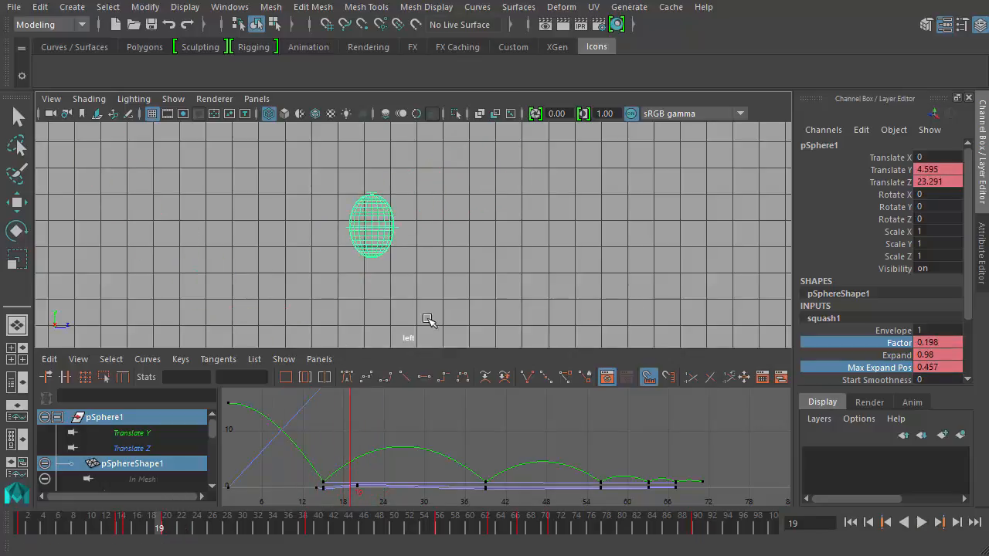
{"action": "middle_click_drag", "start_coordinate": [512, 263], "coordinate": [541, 296], "text": "alt"}
{"action": "right_click_drag", "start_coordinate": [541, 295], "coordinate": [291, 265], "text": "alt"}
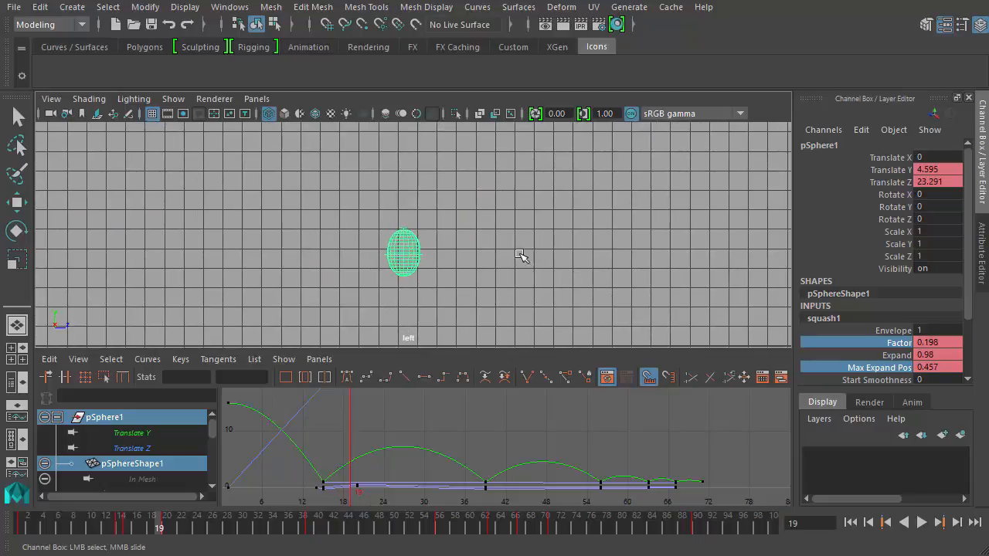
{"action": "middle_click_drag", "start_coordinate": [522, 256], "coordinate": [399, 207], "text": "alt"}
{"action": "key", "text": "alt+v"}
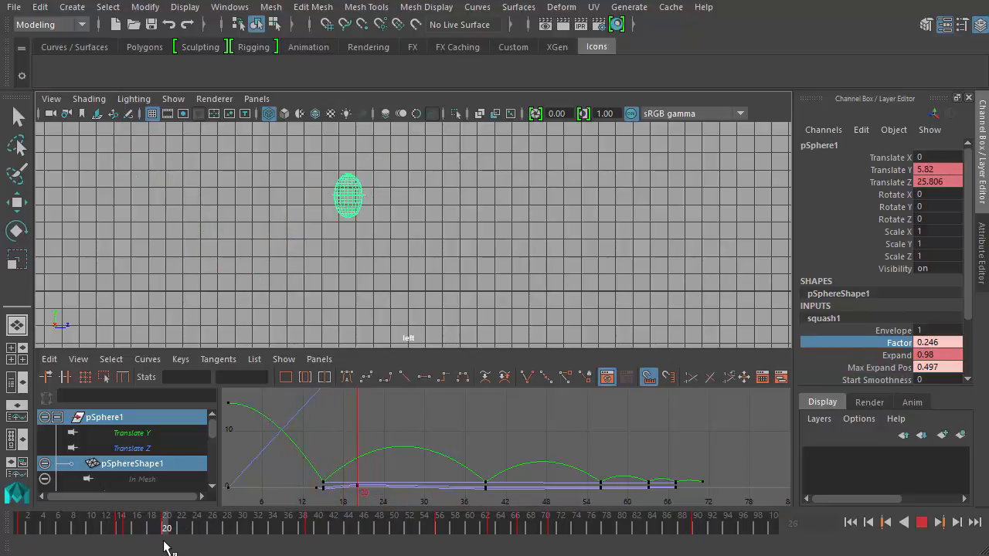
{"action": "key", "text": "Escape"}
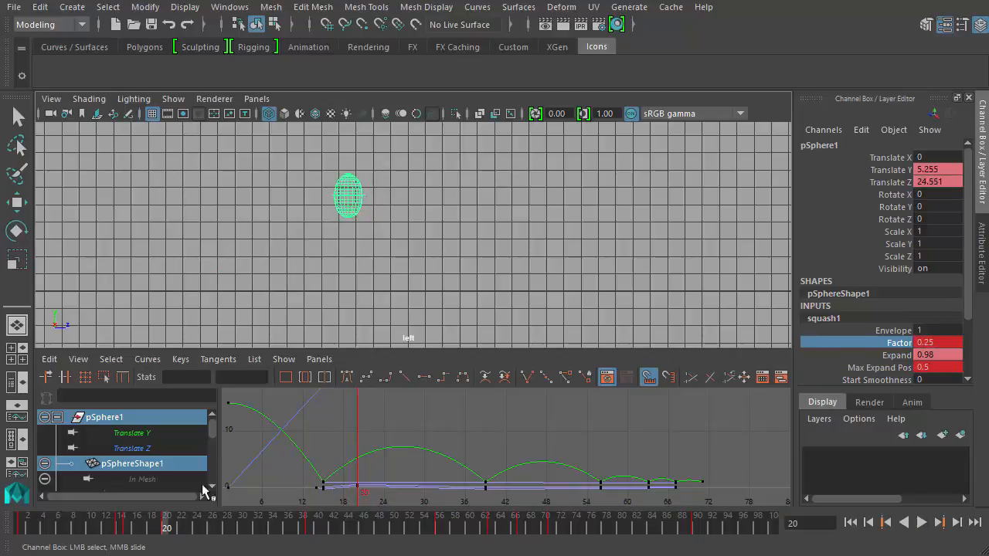
{"action": "key", "text": "alt+v"}
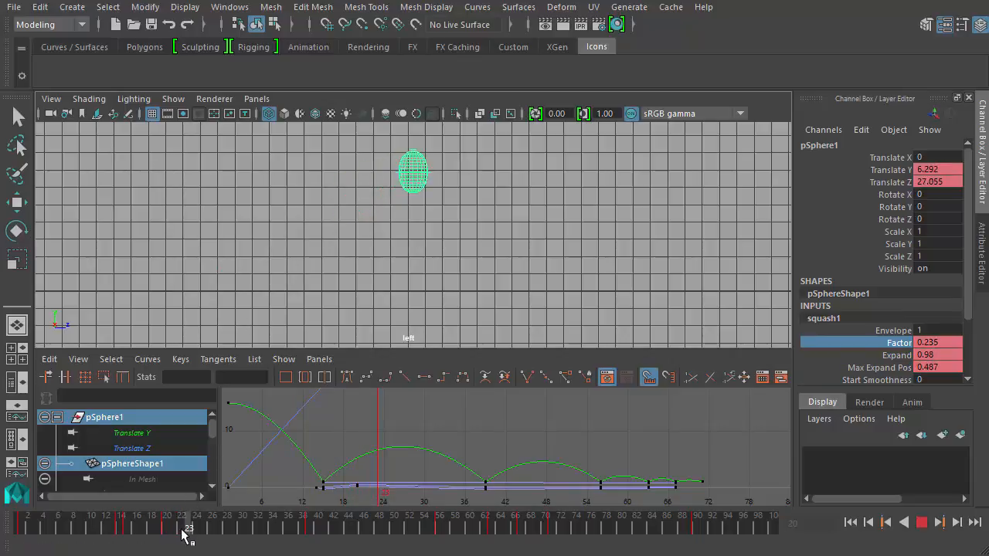
At frame 22, set squash1's Factor to 0 and key the Factor channel to make the ball round again
{"action": "mouse_move", "coordinate": [184, 532]}
{"action": "left_mouse_down"}
{"action": "mouse_move", "coordinate": [197, 533]}
{"action": "mouse_move", "coordinate": [178, 540]}
{"action": "left_mouse_up"}
{"action": "double_click", "coordinate": [958, 347]}
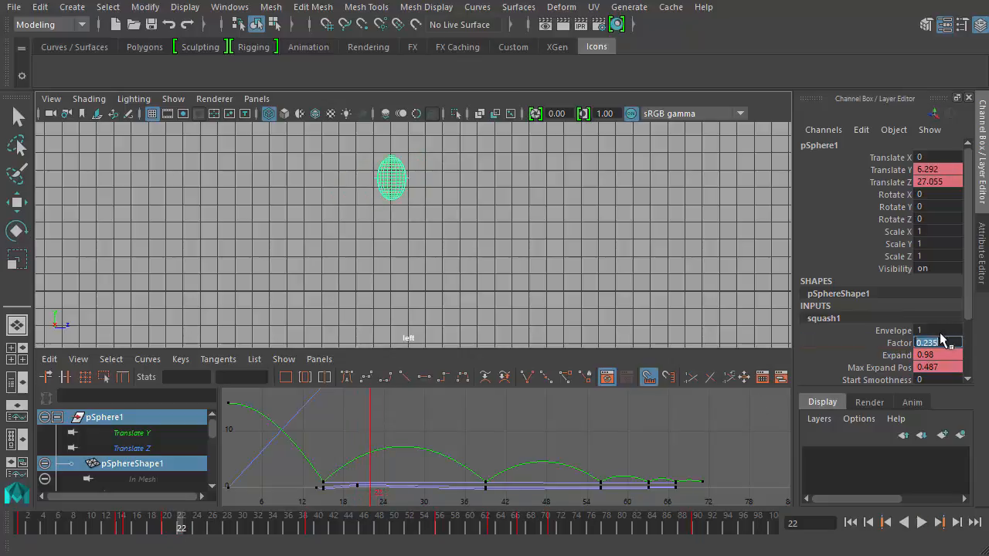
{"action": "type", "text": "0"}
{"action": "key", "text": "Return"}
{"action": "left_click", "coordinate": [899, 345]}
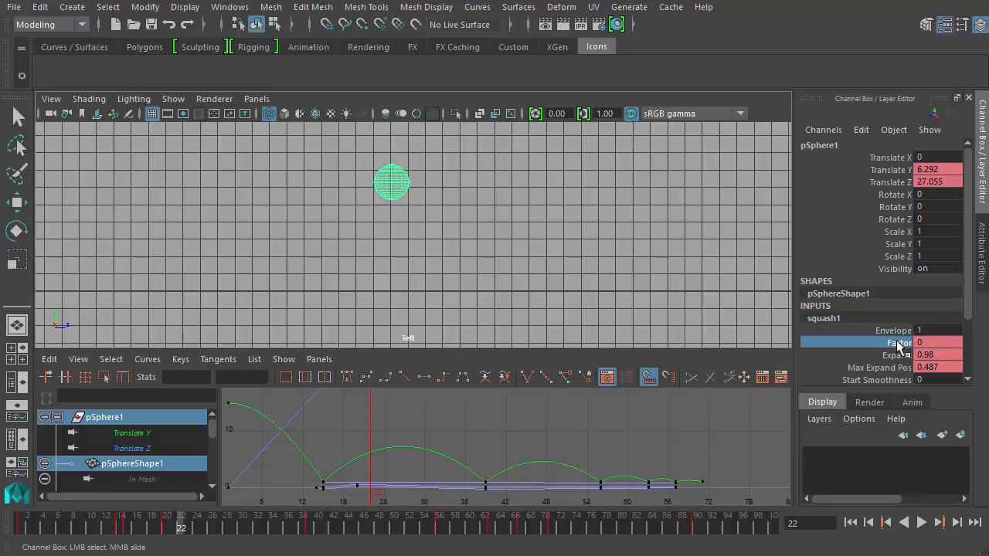
{"action": "right_click", "coordinate": [902, 346]}
{"action": "left_click", "coordinate": [943, 2]}
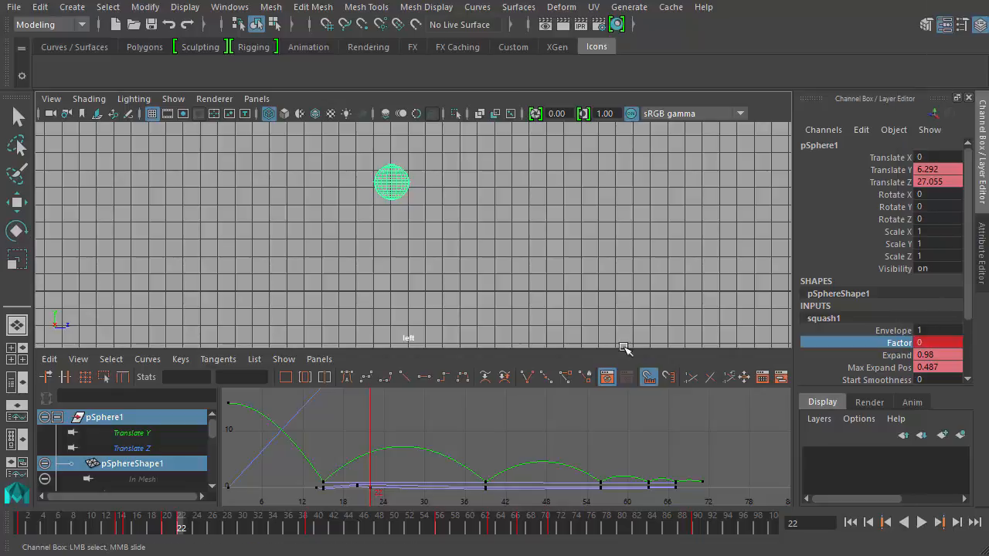
Replay the bounce several times from around frames 8 to 12 to review the squash, stretch and return to round
{"action": "key", "text": "alt+v"}
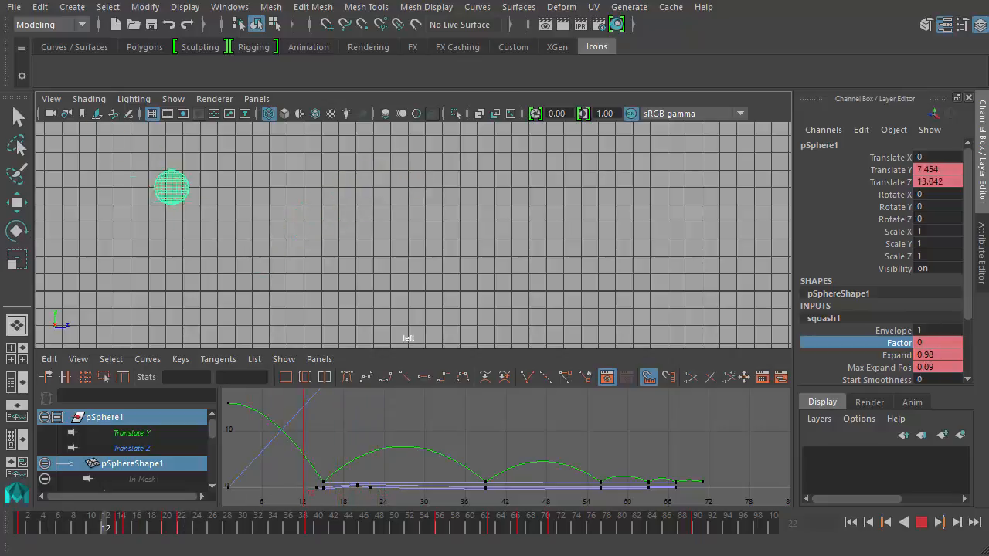
{"action": "left_click", "coordinate": [921, 522]}
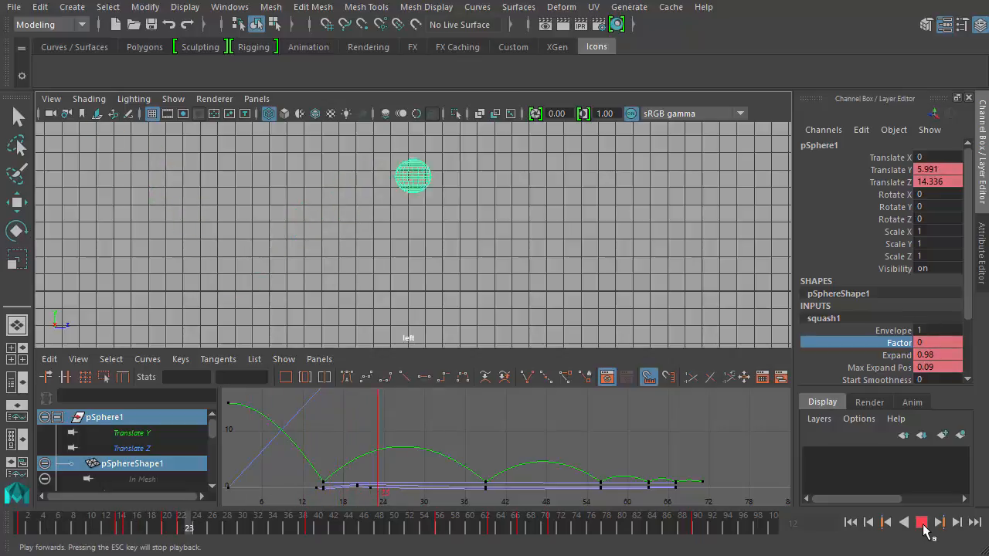
{"action": "left_click", "coordinate": [921, 523]}
{"action": "left_click", "coordinate": [106, 515]}
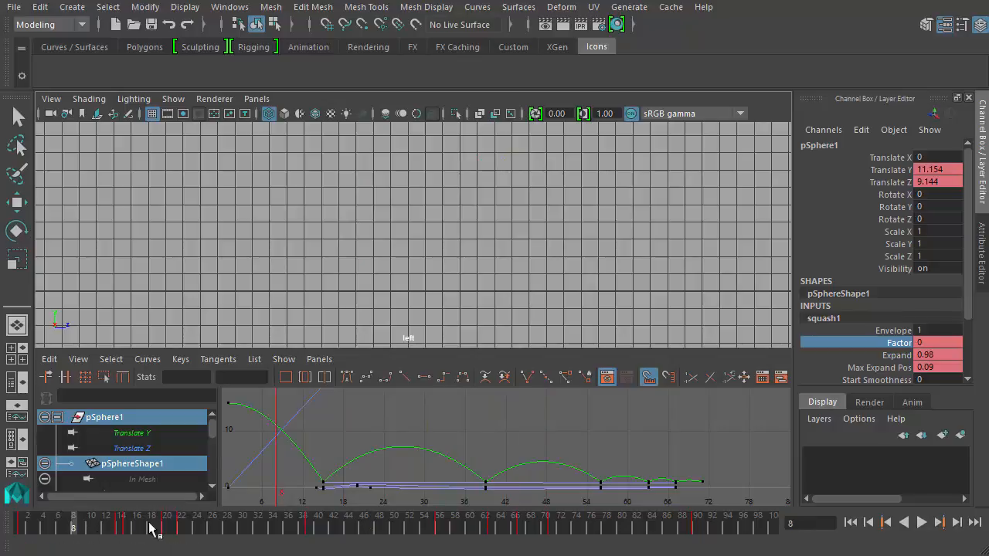
{"action": "left_click", "coordinate": [921, 522]}
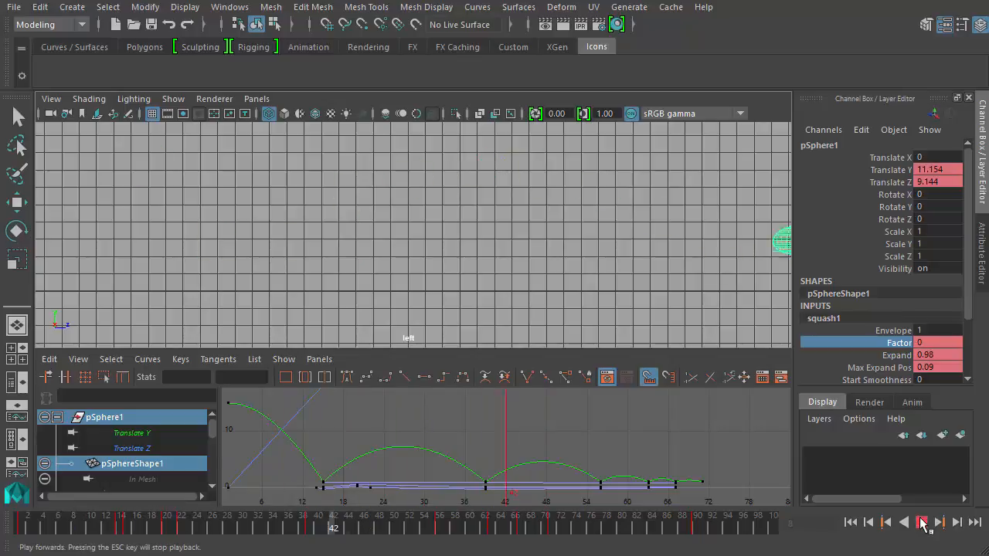
{"action": "left_click", "coordinate": [921, 523]}
{"action": "left_click", "coordinate": [93, 522]}
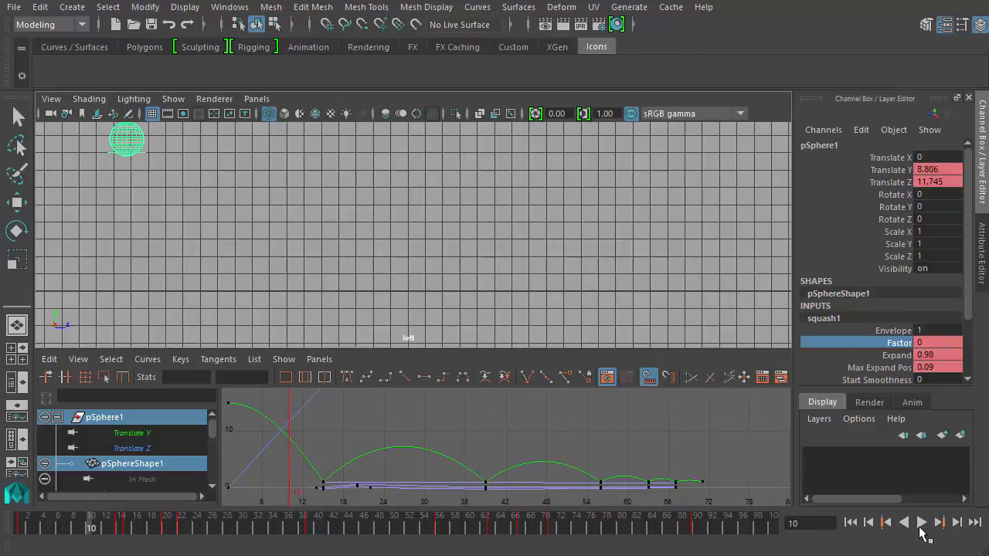
{"action": "left_click", "coordinate": [921, 523]}
{"action": "left_click", "coordinate": [921, 522]}
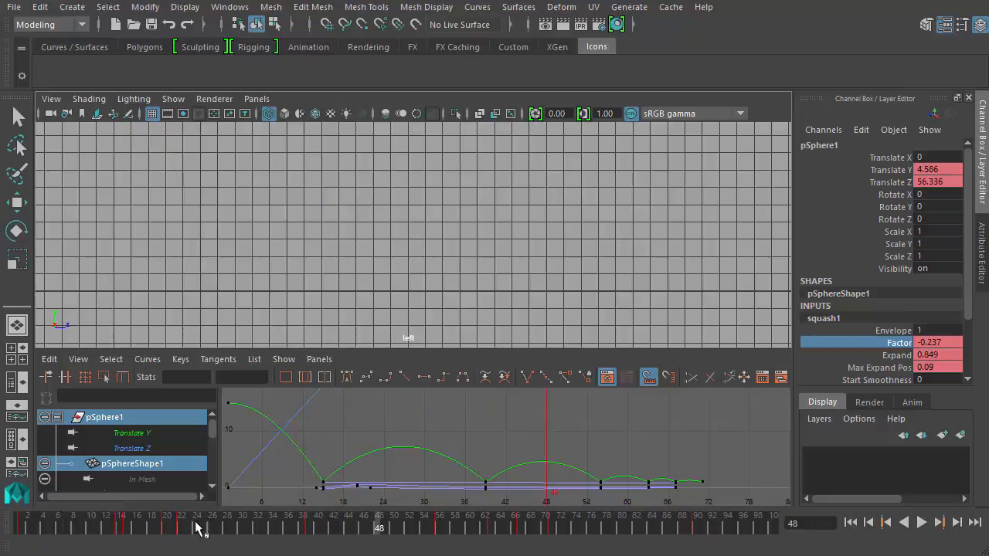
At frame 38, just before the second ground contact, set squash1's Factor to 0 and key the Factor channel
{"action": "left_click_drag", "start_coordinate": [148, 524], "coordinate": [302, 530]}
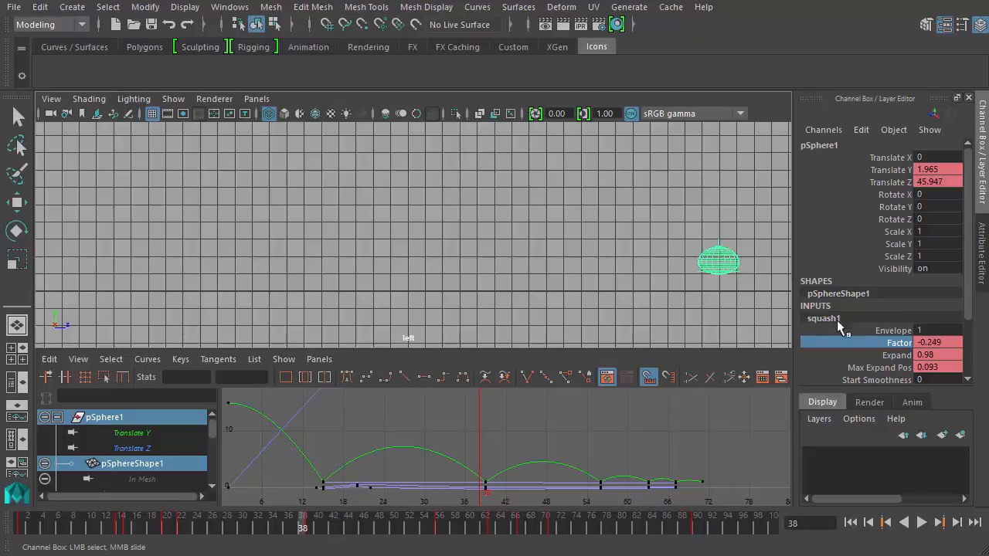
{"action": "left_click", "coordinate": [935, 343]}
{"action": "type", "text": "0"}
{"action": "key", "text": "Return"}
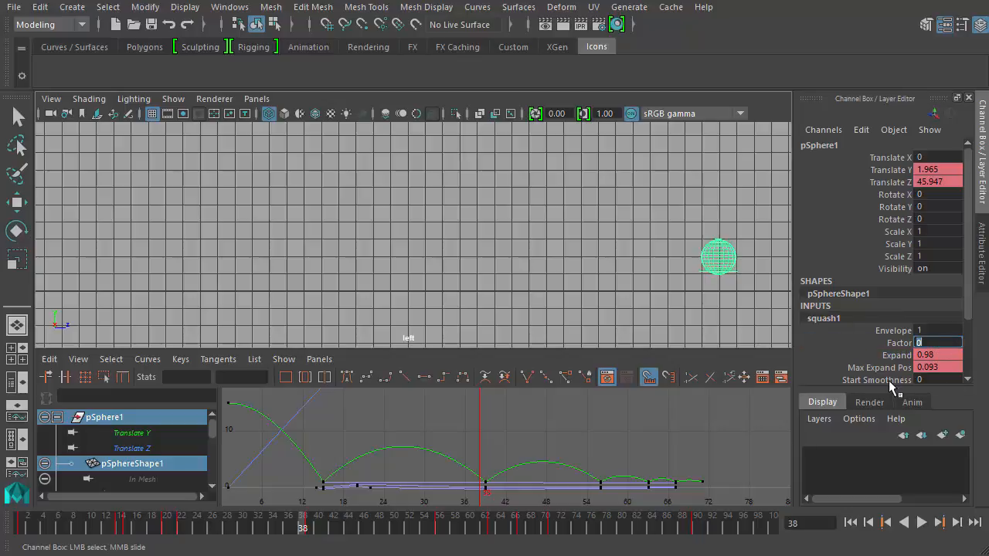
{"action": "left_click", "coordinate": [892, 345]}
{"action": "right_click", "coordinate": [893, 345]}
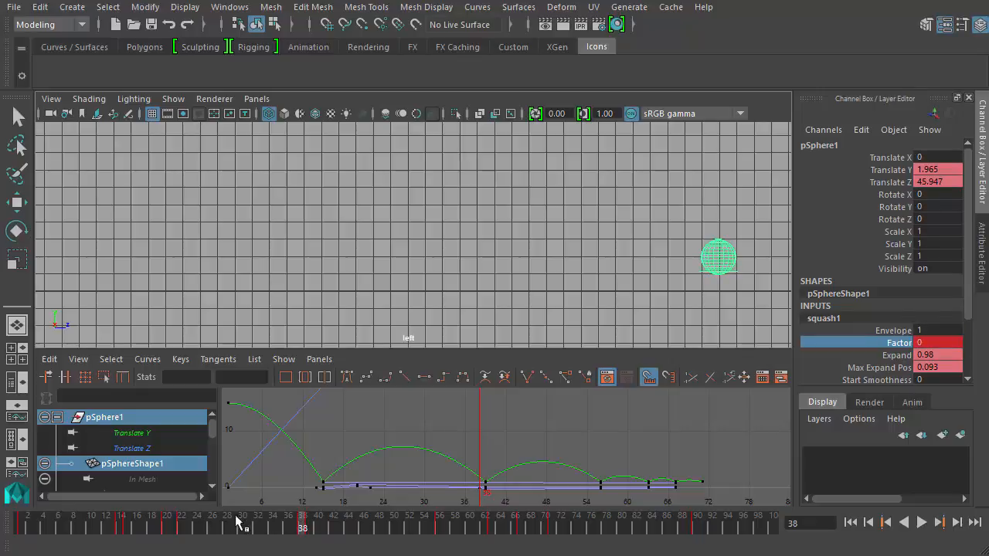
Play and scrub between frame 22 and the second contact to check the ball's shape during the second fall
{"action": "key", "text": "alt+v"}
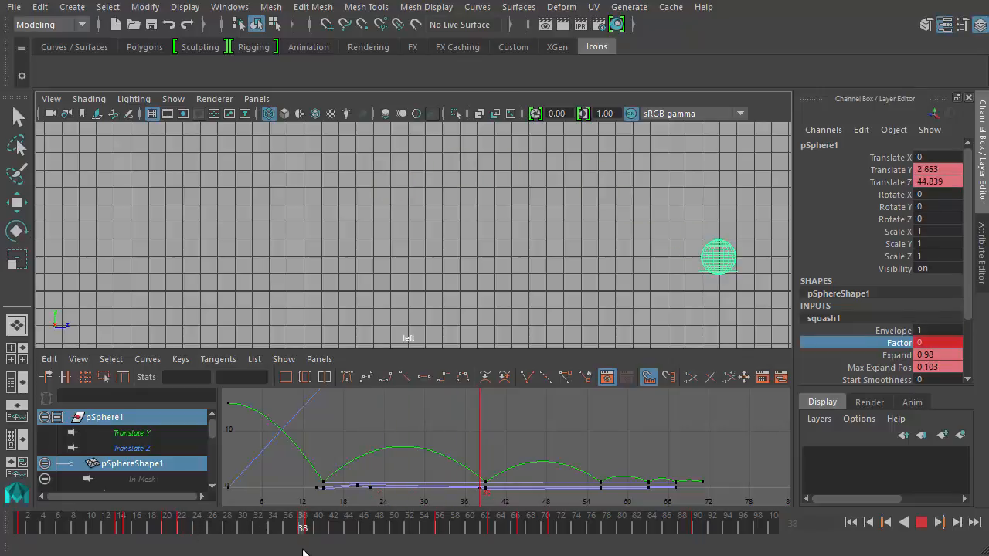
{"action": "mouse_move", "coordinate": [290, 548]}
{"action": "left_mouse_down"}
{"action": "mouse_move", "coordinate": [254, 526]}
{"action": "mouse_move", "coordinate": [184, 533]}
{"action": "mouse_move", "coordinate": [243, 530]}
{"action": "mouse_move", "coordinate": [265, 550]}
{"action": "mouse_move", "coordinate": [220, 548]}
{"action": "left_mouse_up"}
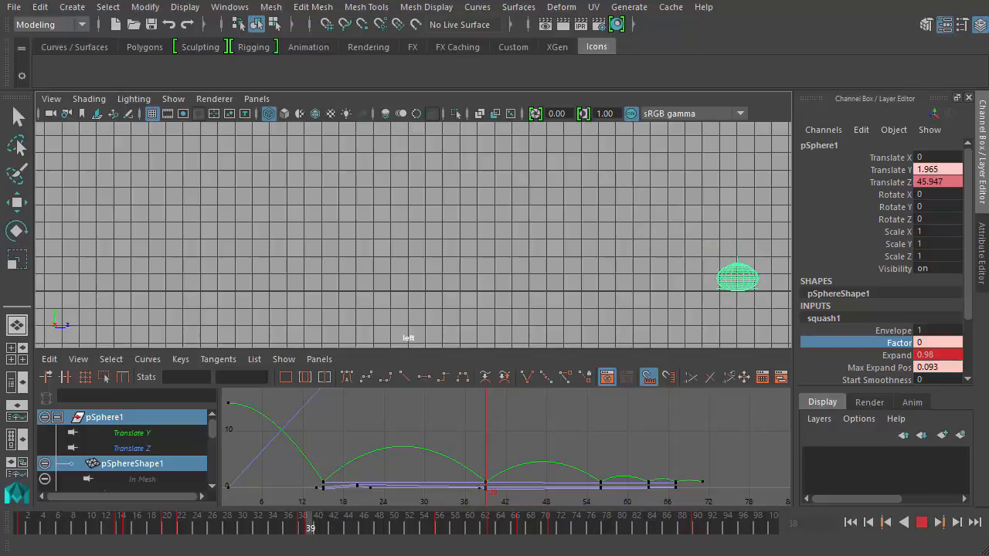
{"action": "mouse_move", "coordinate": [303, 528]}
{"action": "left_mouse_down"}
{"action": "mouse_move", "coordinate": [85, 528]}
{"action": "mouse_move", "coordinate": [121, 529]}
{"action": "mouse_move", "coordinate": [164, 550]}
{"action": "mouse_move", "coordinate": [318, 550]}
{"action": "mouse_move", "coordinate": [103, 549]}
{"action": "mouse_move", "coordinate": [310, 548]}
{"action": "mouse_move", "coordinate": [151, 548]}
{"action": "mouse_move", "coordinate": [181, 549]}
{"action": "left_mouse_up"}
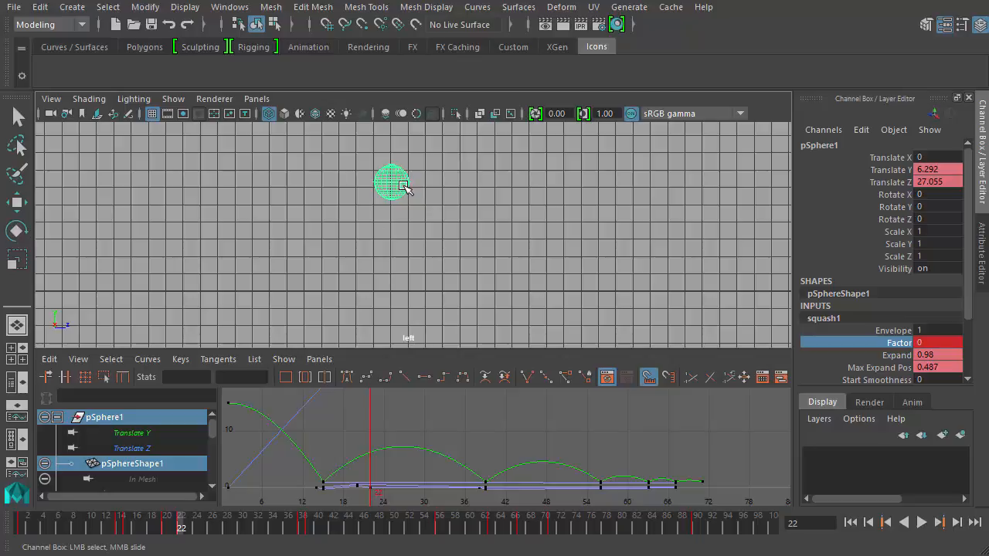
At frame 39, the second ground contact, set squash1's Factor to -0.2 and key the Factor channel
{"action": "left_click", "coordinate": [309, 525]}
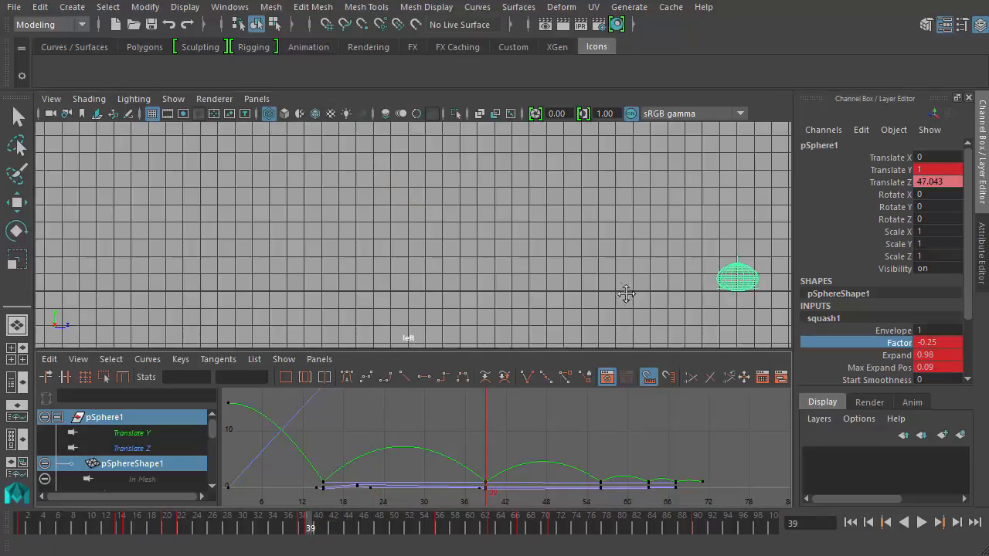
{"action": "middle_click_drag", "start_coordinate": [626, 294], "coordinate": [284, 276], "text": "alt"}
{"action": "right_click_drag", "start_coordinate": [285, 275], "coordinate": [543, 295], "text": "alt"}
{"action": "middle_click_drag", "start_coordinate": [543, 295], "coordinate": [447, 278], "text": "alt"}
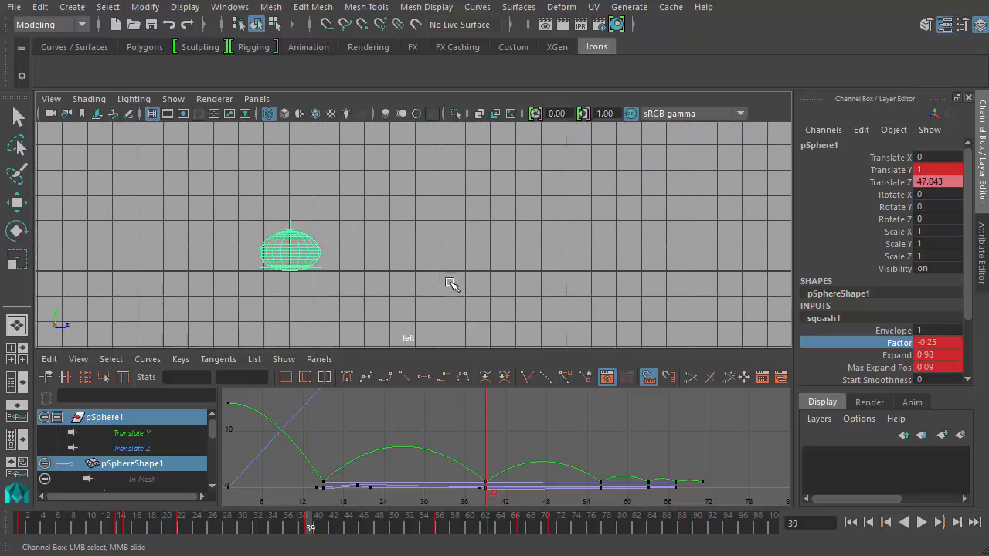
{"action": "double_click", "coordinate": [950, 343]}
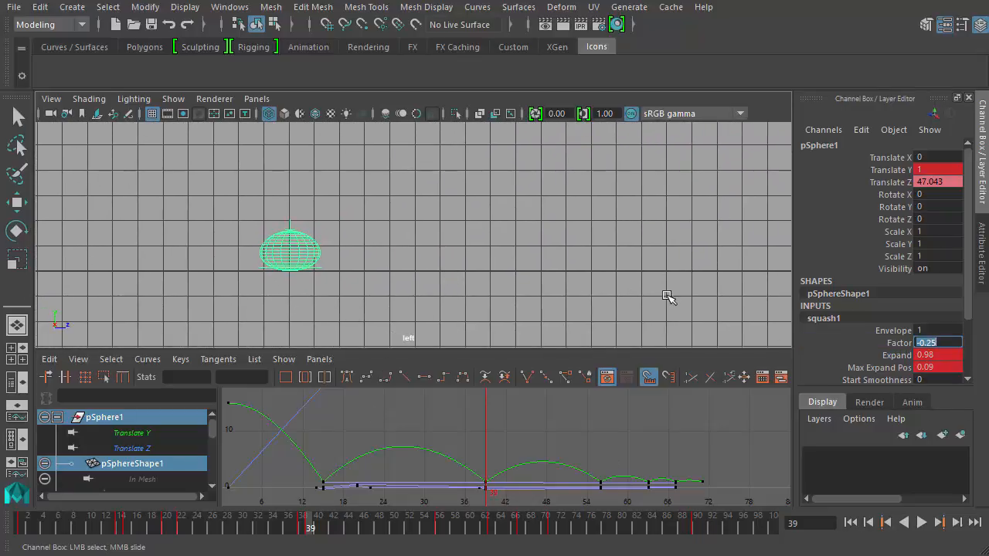
{"action": "scroll", "coordinate": [818, 253], "scroll_direction": "down", "scroll_amount": 2}
{"action": "type", "text": "-0.2"}
{"action": "key", "text": "Return"}
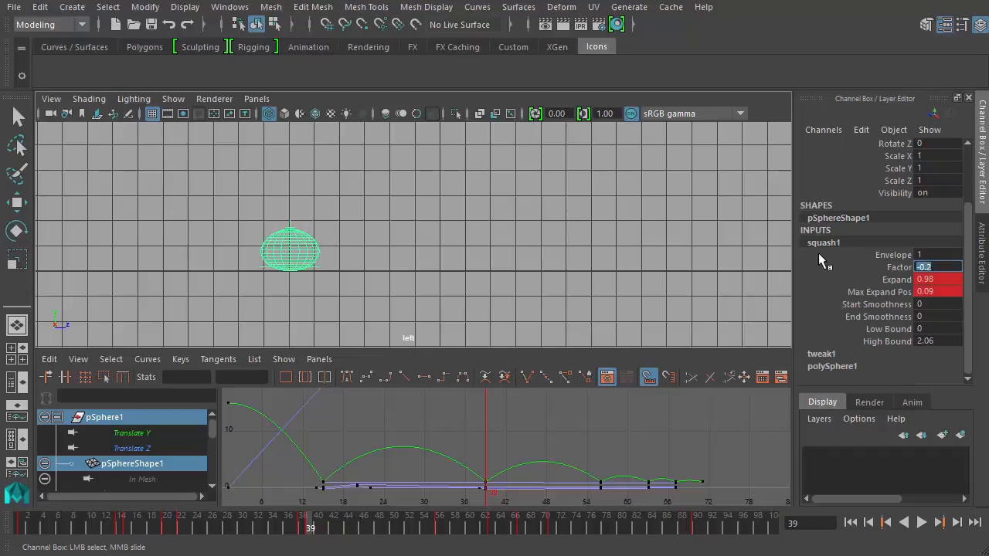
{"action": "left_click", "coordinate": [895, 266]}
{"action": "right_click", "coordinate": [897, 266]}
{"action": "left_click", "coordinate": [939, 290]}
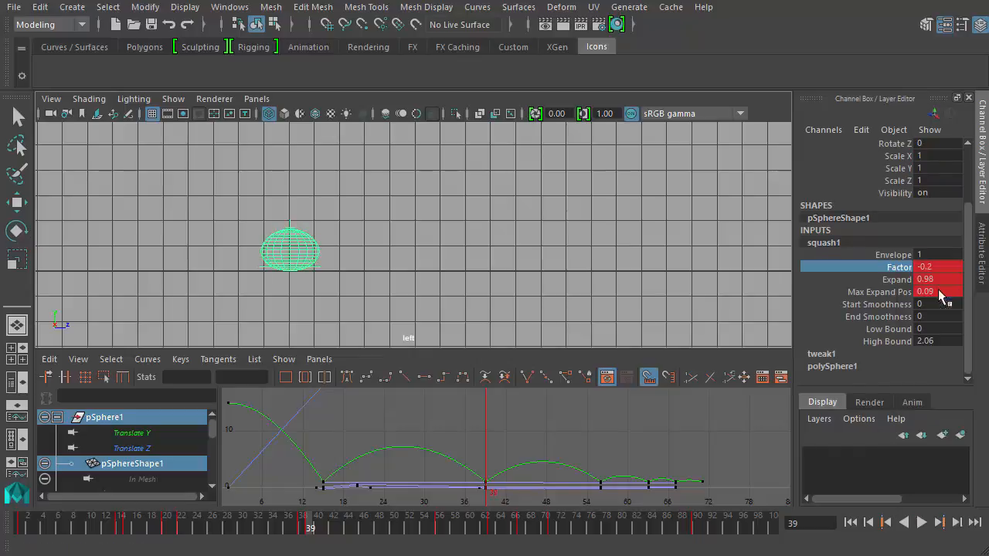
At frame 43, set squash1's Factor to 0.2 and Max Expand Pos to 0.5, and key both channels to stretch the rising ball
{"action": "mouse_move", "coordinate": [122, 529]}
{"action": "left_mouse_down"}
{"action": "mouse_move", "coordinate": [174, 539]}
{"action": "mouse_move", "coordinate": [159, 530]}
{"action": "mouse_move", "coordinate": [249, 530]}
{"action": "mouse_move", "coordinate": [287, 535]}
{"action": "mouse_move", "coordinate": [305, 551]}
{"action": "mouse_move", "coordinate": [309, 528]}
{"action": "mouse_move", "coordinate": [121, 527]}
{"action": "mouse_move", "coordinate": [124, 538]}
{"action": "mouse_move", "coordinate": [165, 541]}
{"action": "mouse_move", "coordinate": [132, 531]}
{"action": "mouse_move", "coordinate": [174, 542]}
{"action": "mouse_move", "coordinate": [158, 538]}
{"action": "mouse_move", "coordinate": [303, 531]}
{"action": "mouse_move", "coordinate": [309, 543]}
{"action": "mouse_move", "coordinate": [354, 549]}
{"action": "mouse_move", "coordinate": [337, 549]}
{"action": "left_mouse_up"}
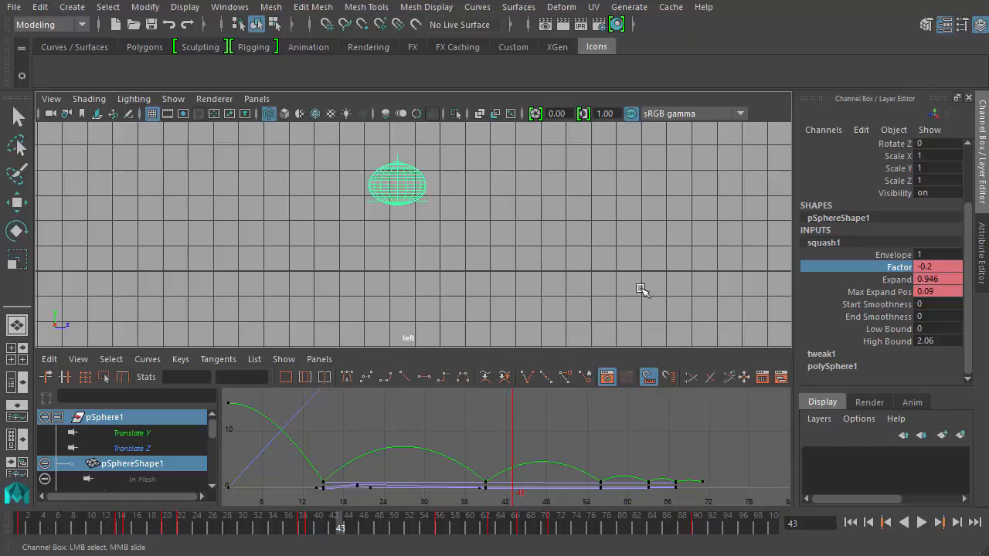
{"action": "double_click", "coordinate": [932, 268]}
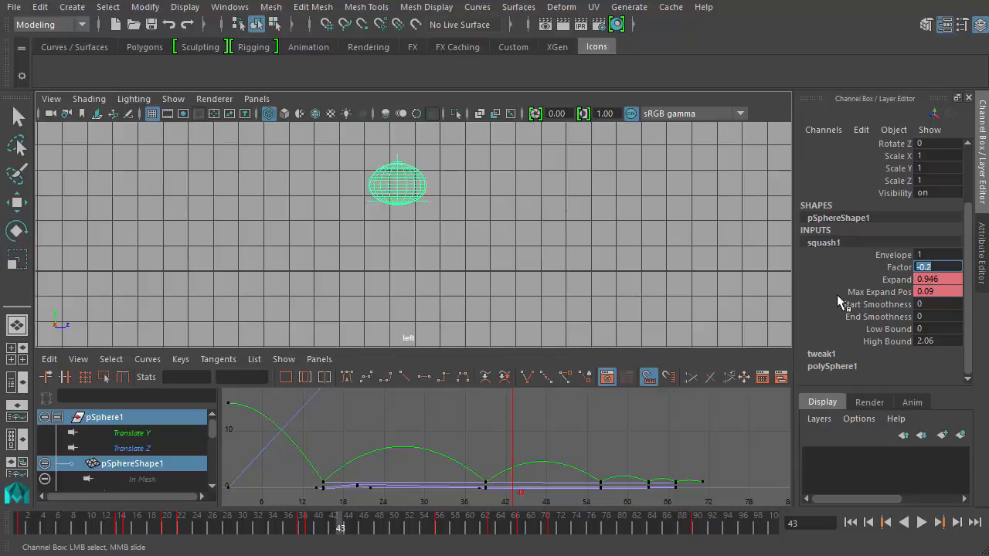
{"action": "type", "text": "0.2"}
{"action": "key", "text": "Return"}
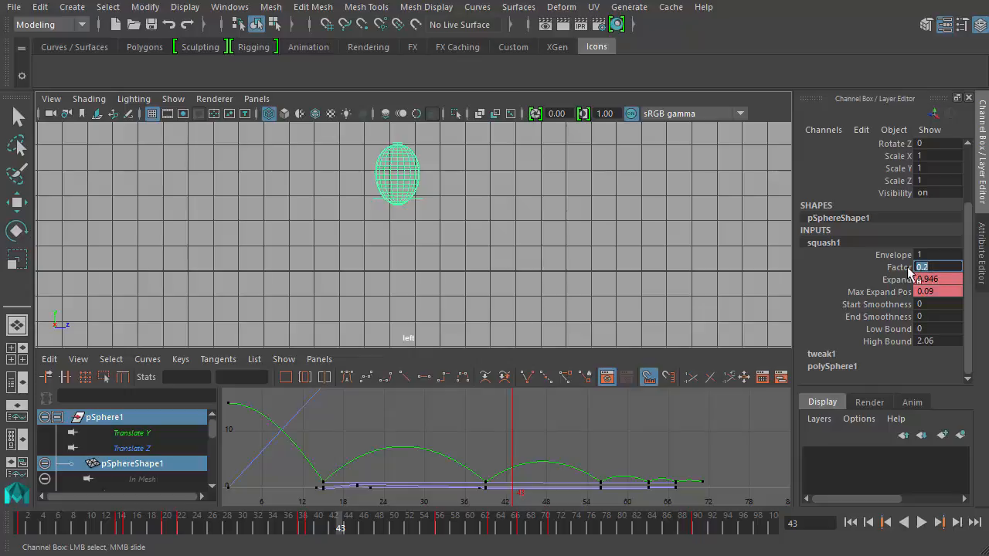
{"action": "double_click", "coordinate": [940, 291]}
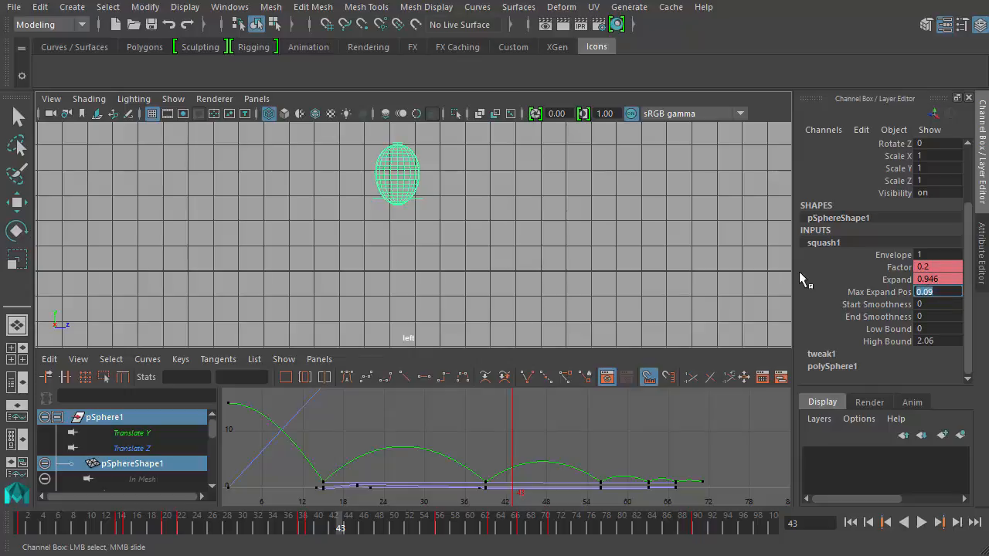
{"action": "type", "text": "0.5"}
{"action": "key", "text": "Return"}
{"action": "left_click", "coordinate": [895, 270]}
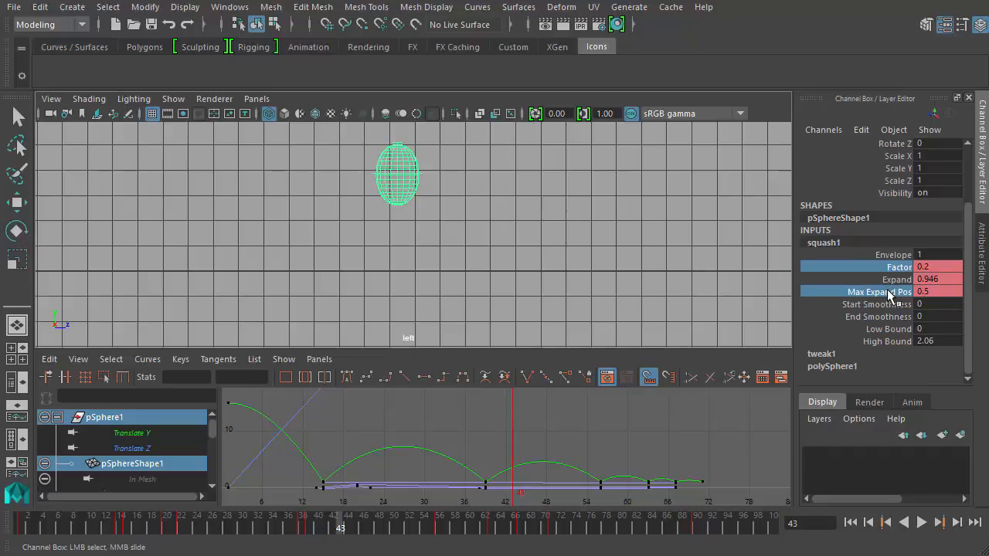
{"action": "right_click", "coordinate": [888, 291]}
{"action": "left_click", "coordinate": [941, 0]}
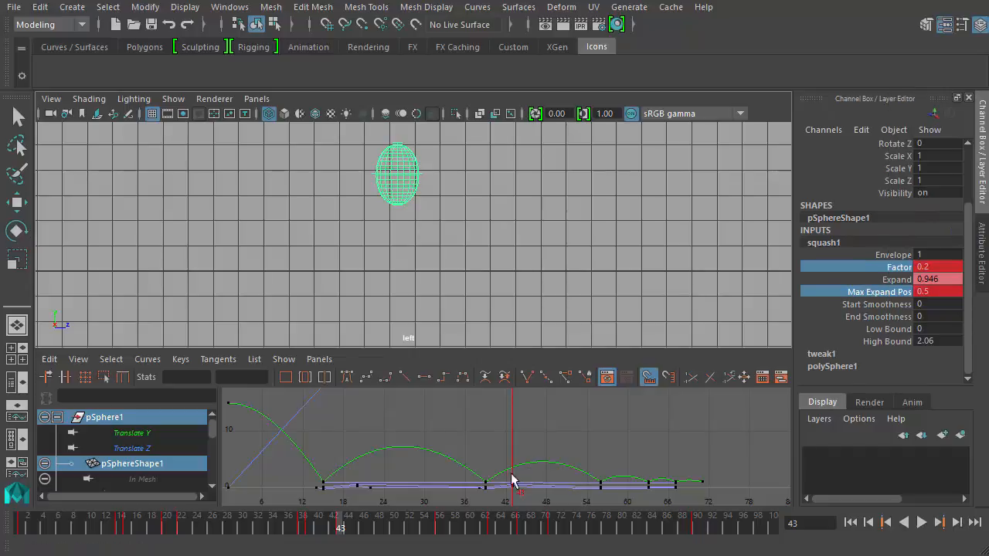
At frame 45, set squash1's Factor to 0 and key the Factor channel to return the ball to round
{"action": "left_click_drag", "start_coordinate": [285, 527], "coordinate": [355, 531]}
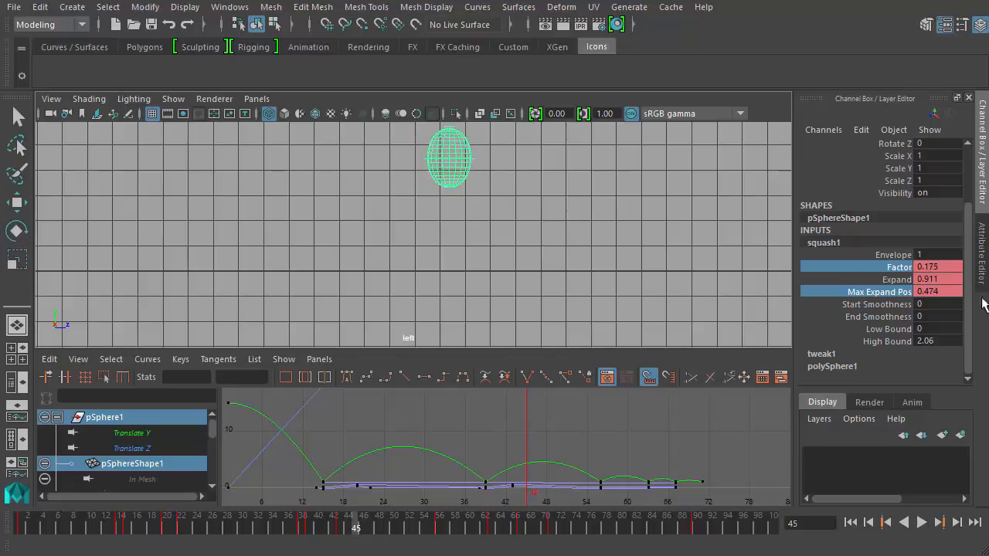
{"action": "double_click", "coordinate": [932, 265]}
{"action": "type", "text": "0"}
{"action": "key", "text": "Return"}
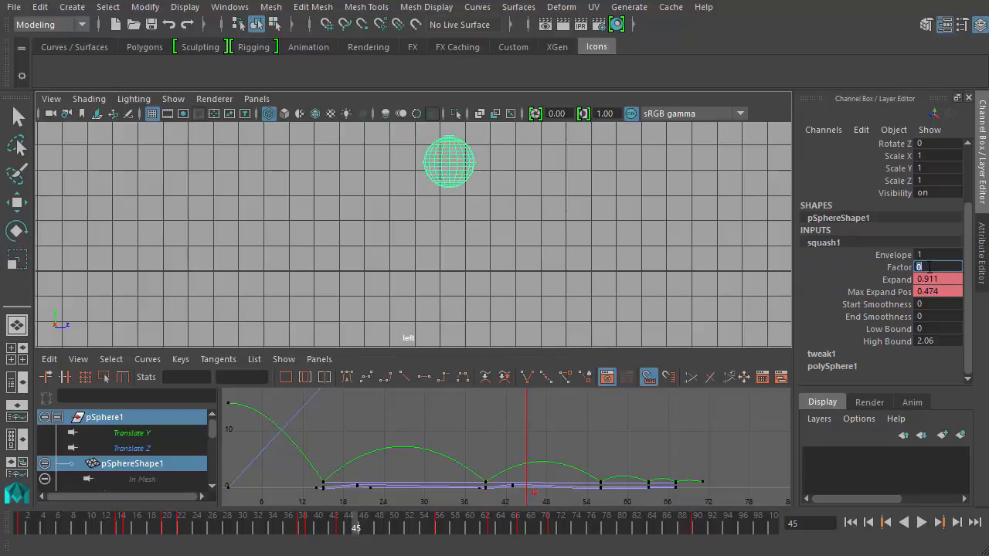
{"action": "left_click", "coordinate": [900, 267]}
{"action": "right_click", "coordinate": [902, 269]}
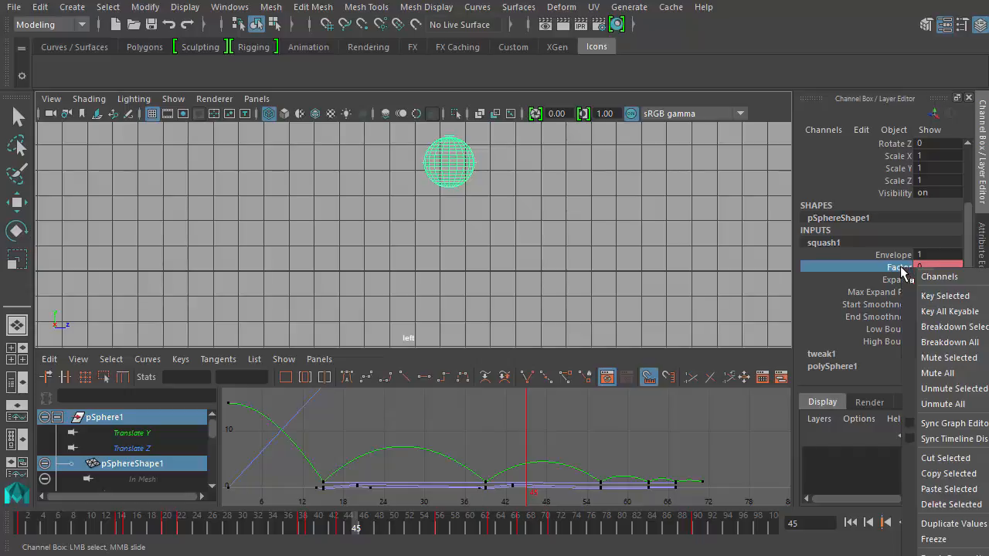
{"action": "left_click", "coordinate": [942, 296]}
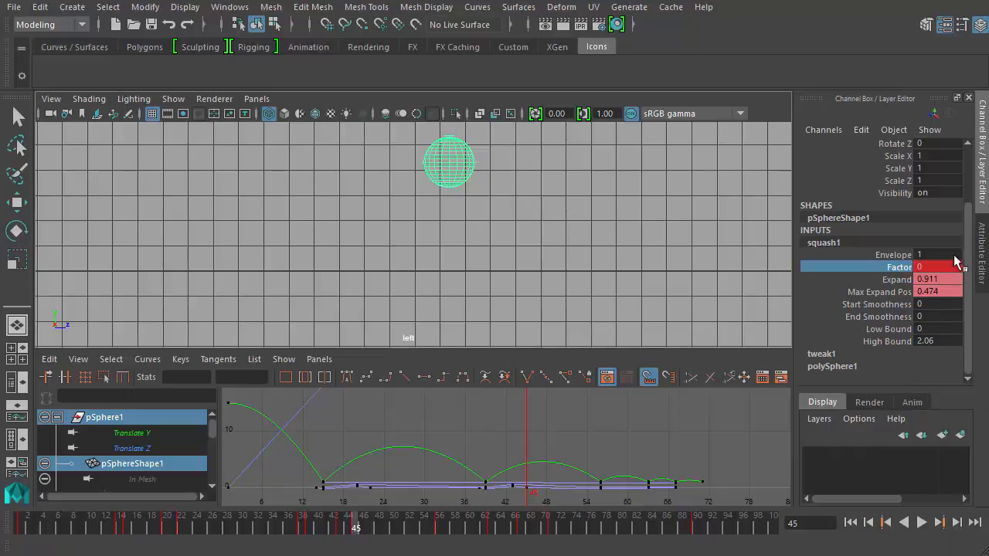
At frame 55, just before the third ground contact, set squash1's Factor to 0 and key the Factor channel
{"action": "left_click_drag", "start_coordinate": [341, 528], "coordinate": [431, 543]}
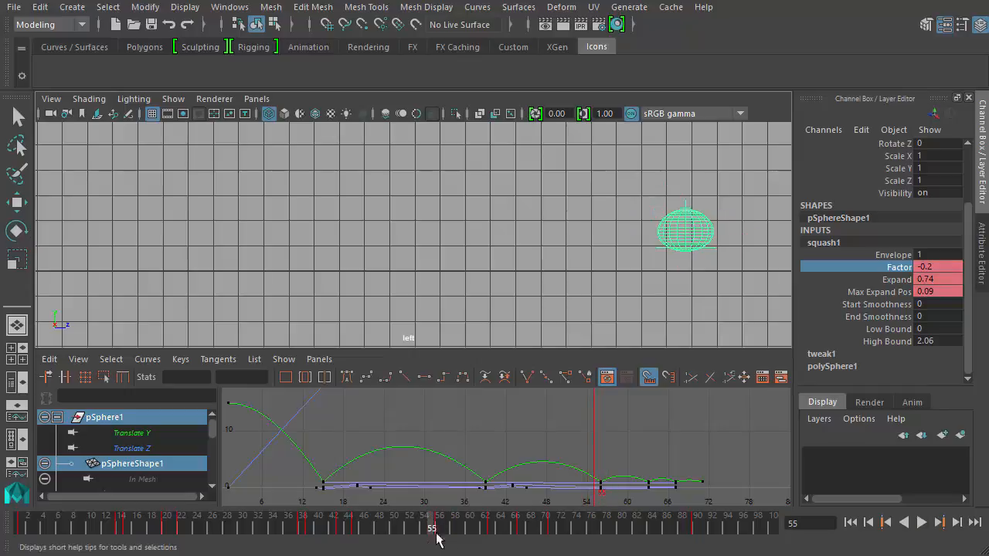
{"action": "left_click", "coordinate": [932, 267]}
{"action": "type", "text": "0"}
{"action": "key", "text": "Return"}
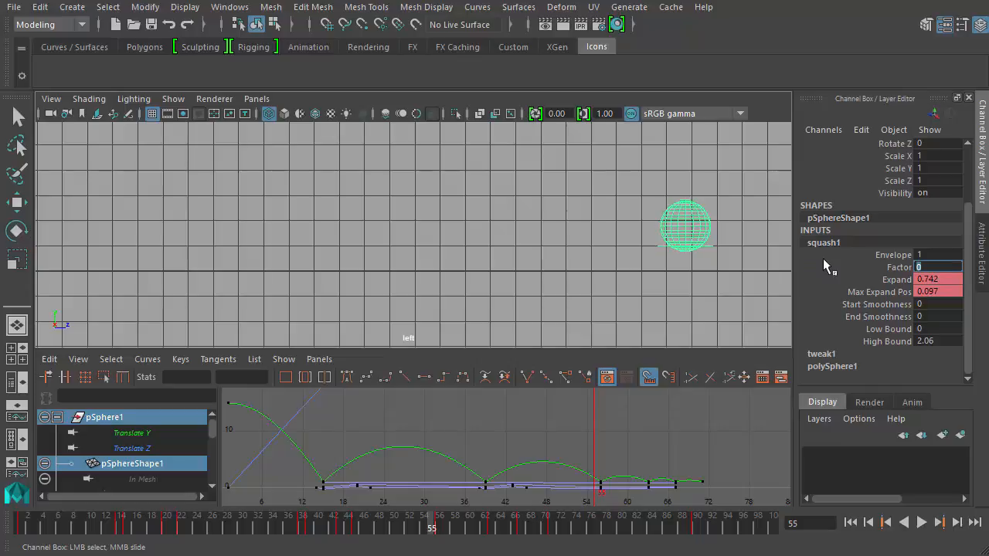
{"action": "left_click", "coordinate": [897, 267]}
{"action": "right_click", "coordinate": [903, 268]}
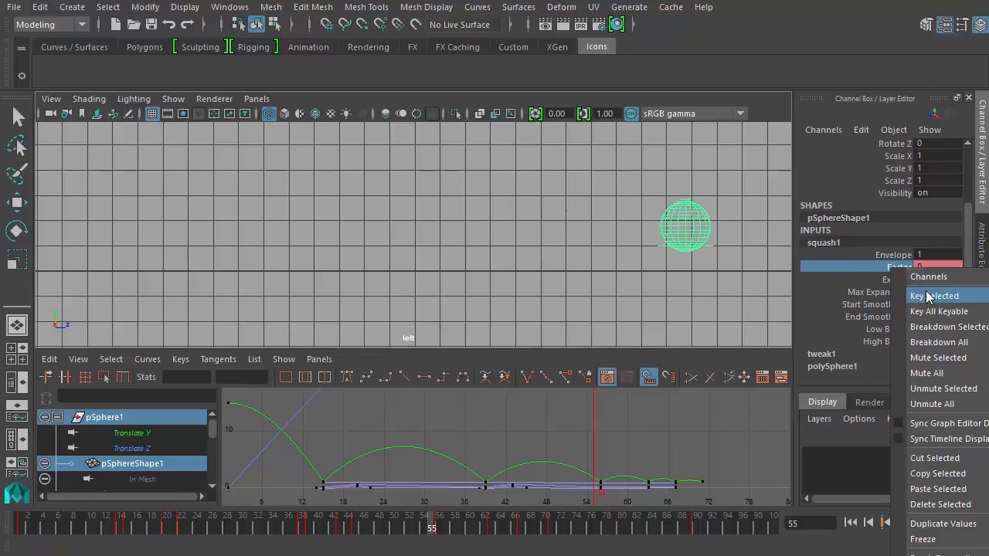
{"action": "left_click", "coordinate": [929, 296]}
Scrub and play the third bounce to check the ball's shape through the contact at frame 56
{"action": "left_click_drag", "start_coordinate": [312, 527], "coordinate": [366, 533]}
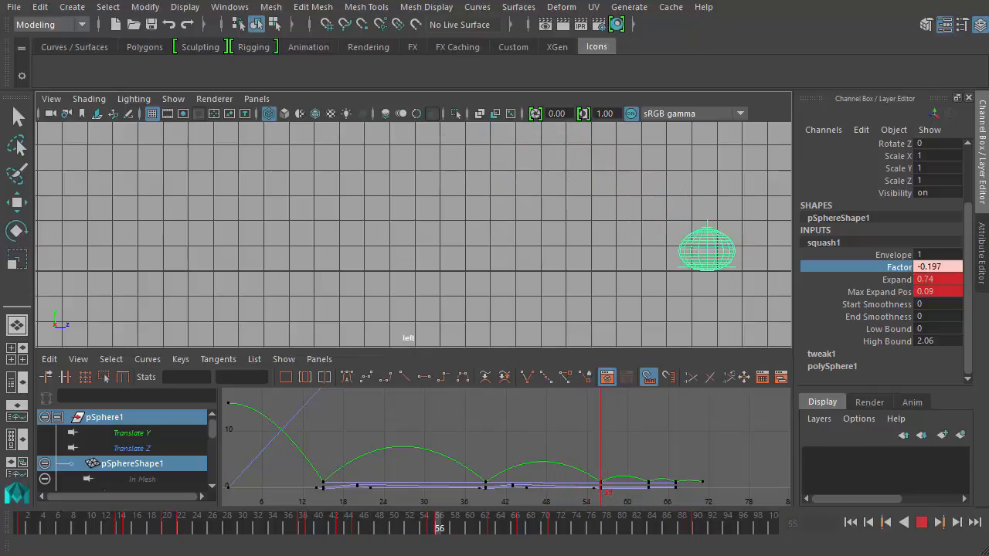
{"action": "key", "text": "alt+v"}
{"action": "middle_click_drag", "start_coordinate": [603, 252], "coordinate": [469, 321], "text": "alt"}
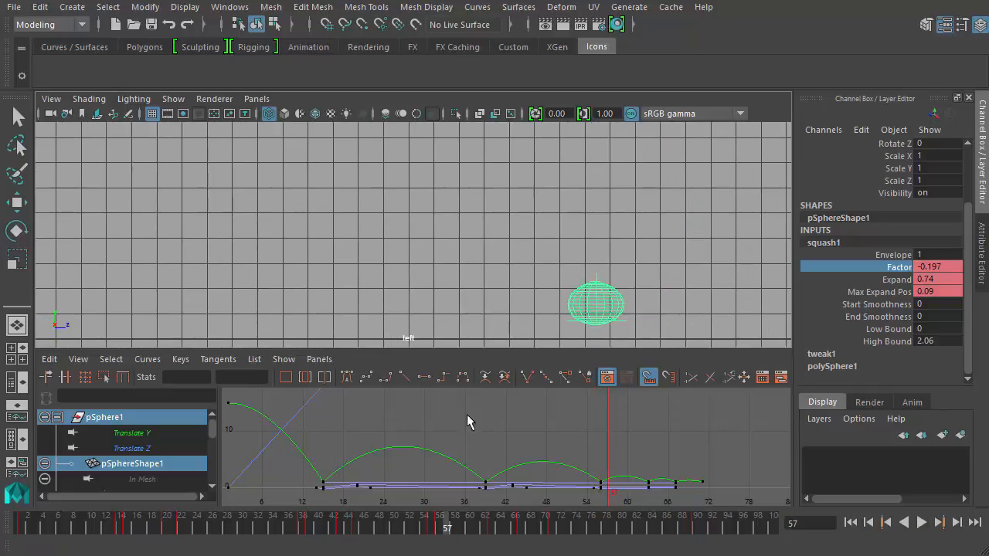
{"action": "key", "text": "alt+v"}
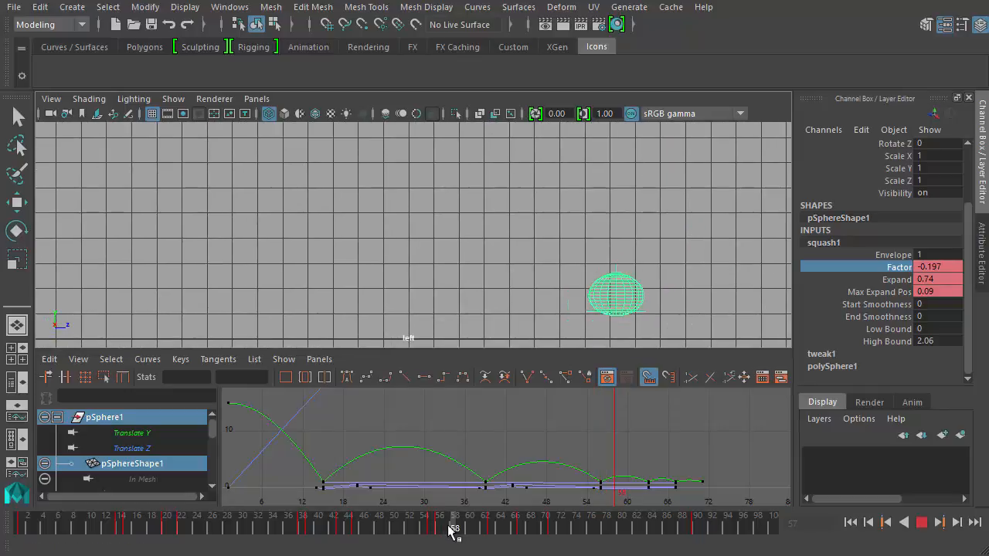
At frame 57, just after the third ground contact, set squash1's Factor to 0 and key the Factor channel
{"action": "mouse_move", "coordinate": [454, 531]}
{"action": "left_mouse_down"}
{"action": "mouse_move", "coordinate": [421, 531]}
{"action": "mouse_move", "coordinate": [489, 531]}
{"action": "mouse_move", "coordinate": [394, 532]}
{"action": "mouse_move", "coordinate": [474, 532]}
{"action": "mouse_move", "coordinate": [409, 525]}
{"action": "mouse_move", "coordinate": [447, 530]}
{"action": "left_mouse_up"}
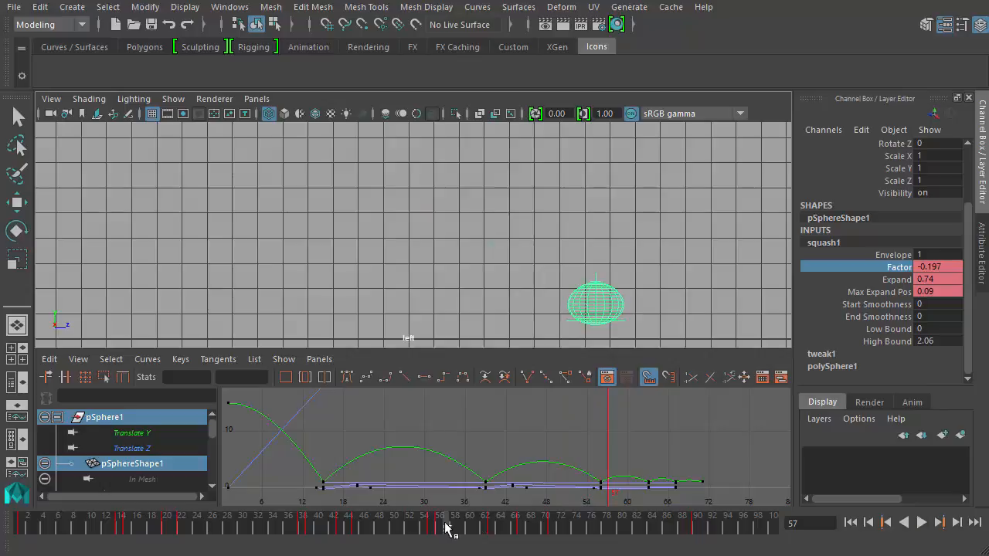
{"action": "left_click", "coordinate": [950, 268]}
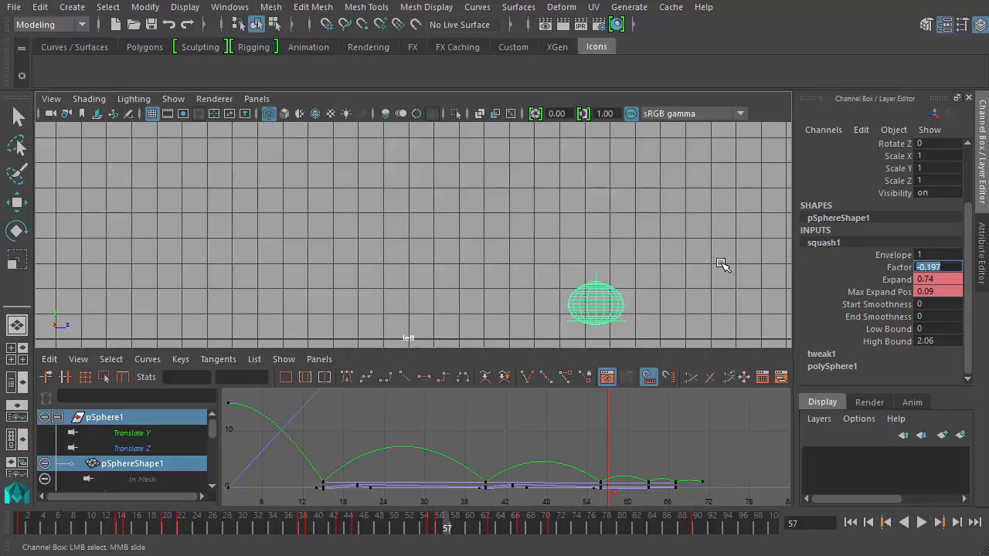
{"action": "type", "text": "0"}
{"action": "key", "text": "Return"}
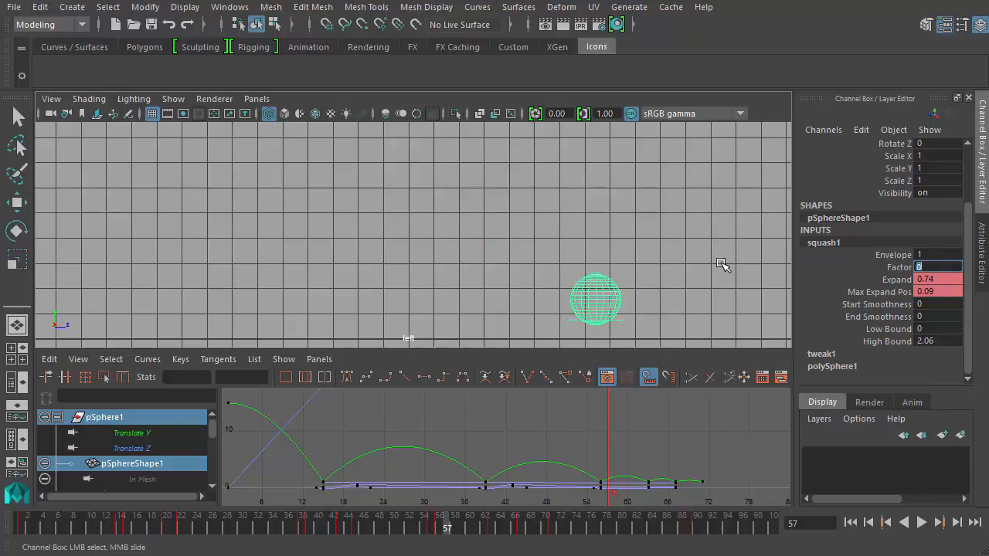
{"action": "left_click", "coordinate": [895, 267]}
{"action": "right_click", "coordinate": [896, 267]}
{"action": "left_click", "coordinate": [936, 297]}
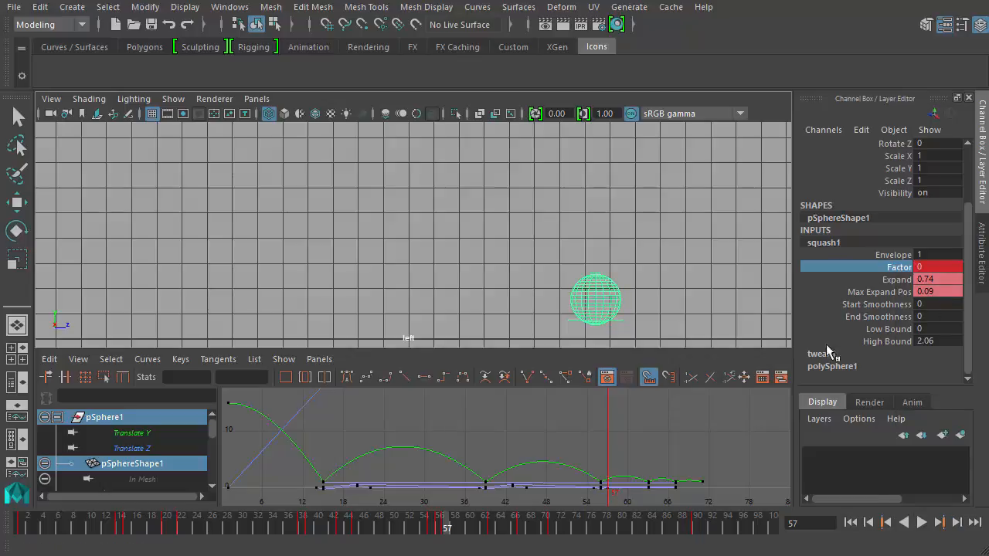
At frame 62, just before the fourth ground contact, set squash1's Factor to 0 and key the Factor channel
{"action": "left_click_drag", "start_coordinate": [446, 528], "coordinate": [484, 533]}
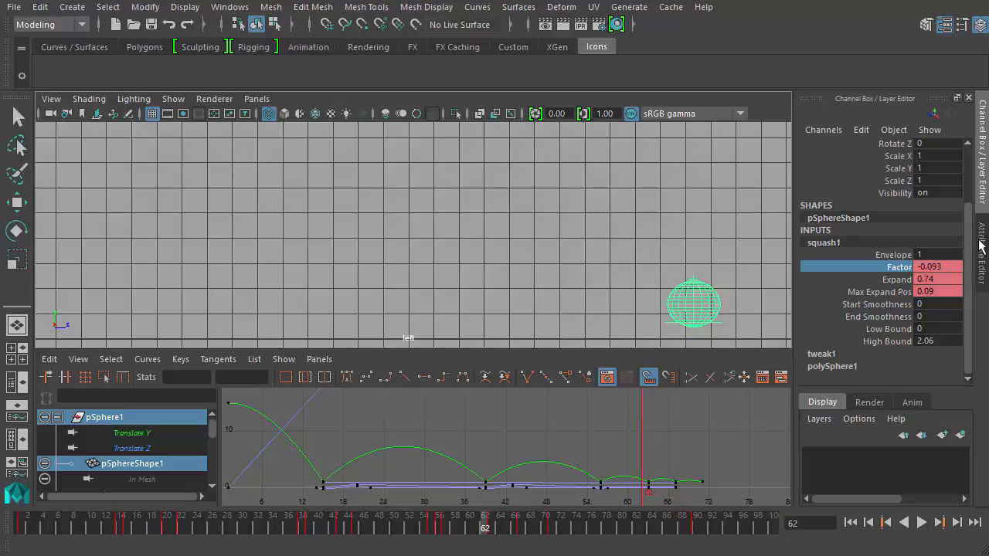
{"action": "double_click", "coordinate": [939, 267]}
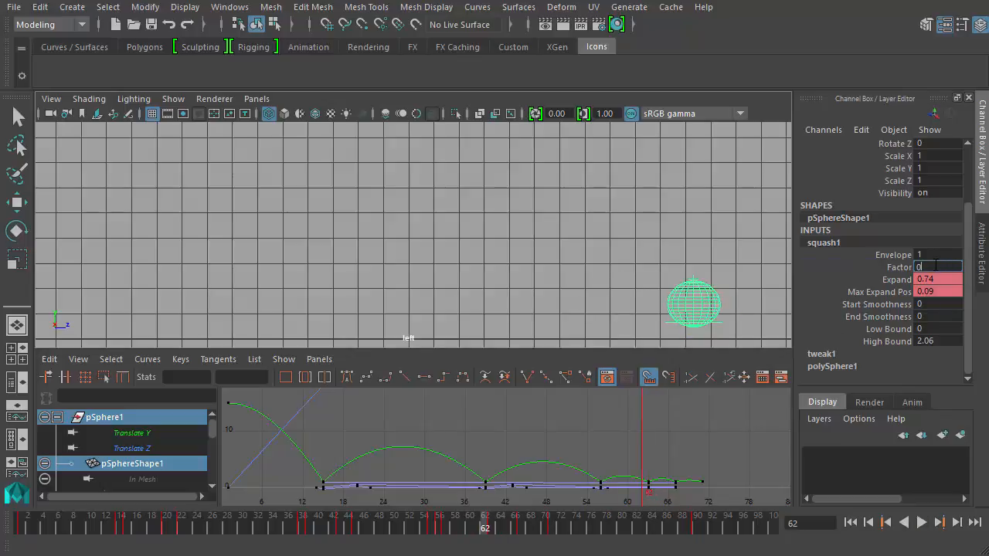
{"action": "key", "text": "Return"}
{"action": "left_click", "coordinate": [903, 269]}
{"action": "right_click", "coordinate": [904, 269]}
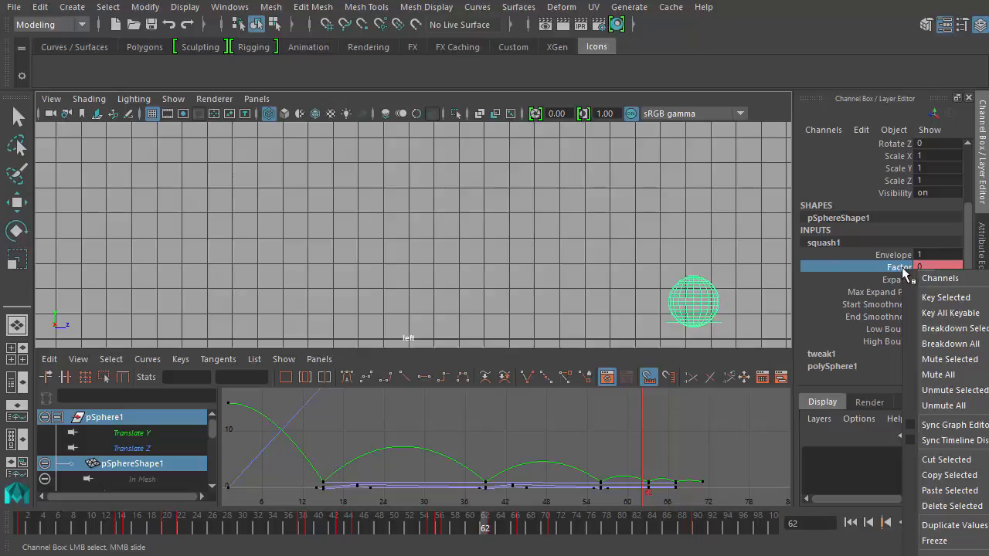
{"action": "left_click", "coordinate": [925, 296]}
Scrub the timeline through the last small bounces and back to frame 35 to review the ball's shape
{"action": "middle_click_drag", "start_coordinate": [612, 303], "coordinate": [492, 269], "text": "alt"}
{"action": "left_click", "coordinate": [493, 526]}
{"action": "left_click_drag", "start_coordinate": [495, 528], "coordinate": [280, 529]}
Maximize the left view and frame it so the ball's whole bounce path fits
{"action": "middle_click_drag", "start_coordinate": [396, 274], "coordinate": [543, 294], "text": "alt"}
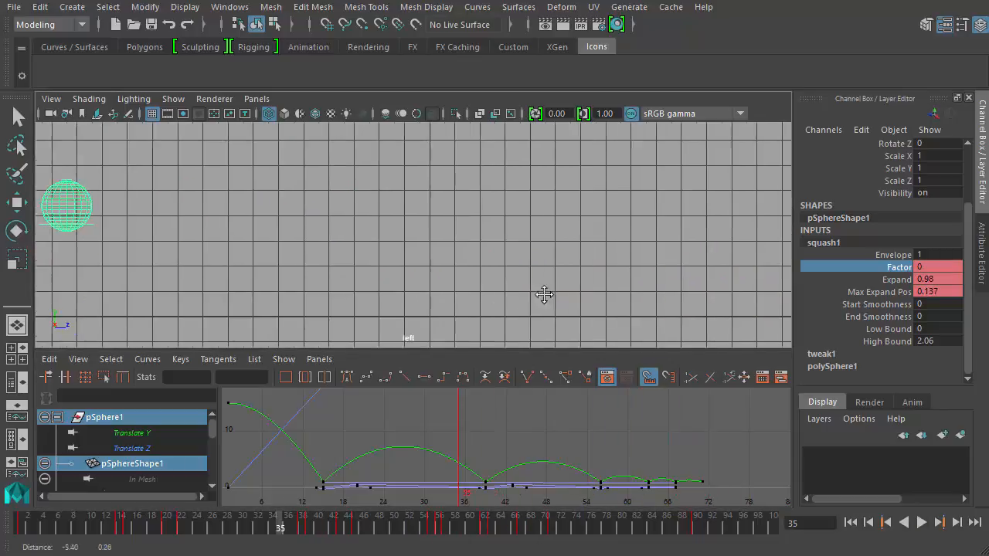
{"action": "right_click_drag", "start_coordinate": [543, 294], "coordinate": [250, 210], "text": "alt"}
{"action": "middle_click_drag", "start_coordinate": [250, 211], "coordinate": [275, 223], "text": "alt"}
{"action": "right_click_drag", "start_coordinate": [197, 212], "coordinate": [69, 201], "text": "alt"}
{"action": "middle_click_drag", "start_coordinate": [196, 203], "coordinate": [347, 240], "text": "alt"}
{"action": "right_click_drag", "start_coordinate": [347, 240], "coordinate": [345, 221], "text": "alt"}
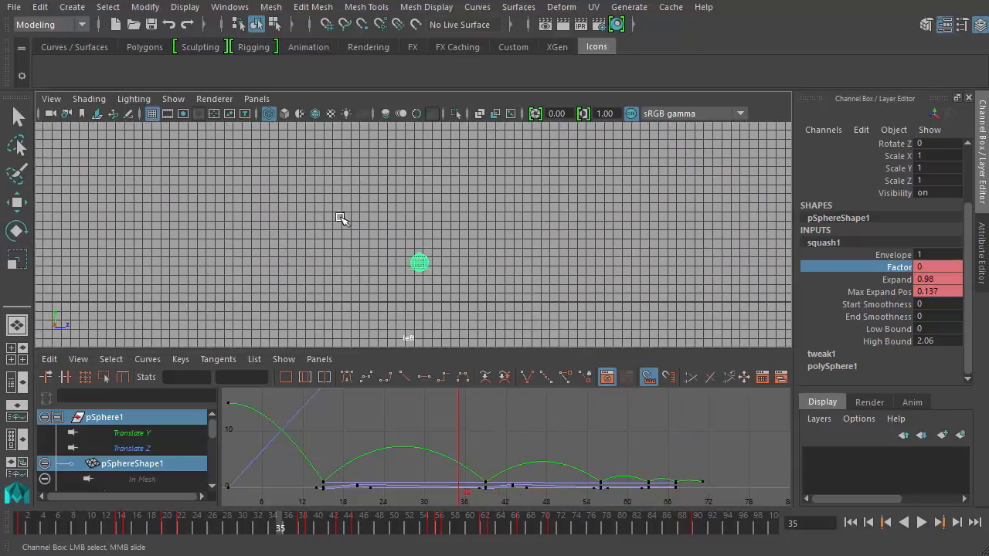
{"action": "middle_click_drag", "start_coordinate": [345, 221], "coordinate": [417, 252], "text": "alt"}
{"action": "right_click_drag", "start_coordinate": [418, 252], "coordinate": [336, 228], "text": "alt"}
{"action": "middle_click_drag", "start_coordinate": [337, 228], "coordinate": [260, 209], "text": "alt"}
{"action": "right_click_drag", "start_coordinate": [261, 209], "coordinate": [371, 227], "text": "alt"}
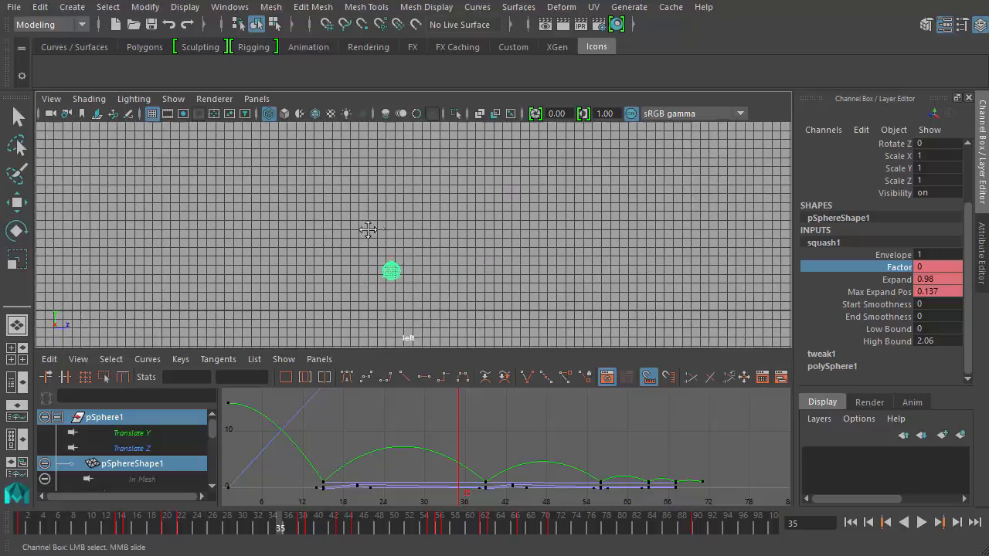
{"action": "middle_click_drag", "start_coordinate": [371, 228], "coordinate": [411, 223], "text": "alt"}
{"action": "key", "text": "space"}
{"action": "middle_click_drag", "start_coordinate": [548, 280], "coordinate": [575, 290], "text": "alt"}
{"action": "right_click_drag", "start_coordinate": [575, 290], "coordinate": [665, 322], "text": "alt"}
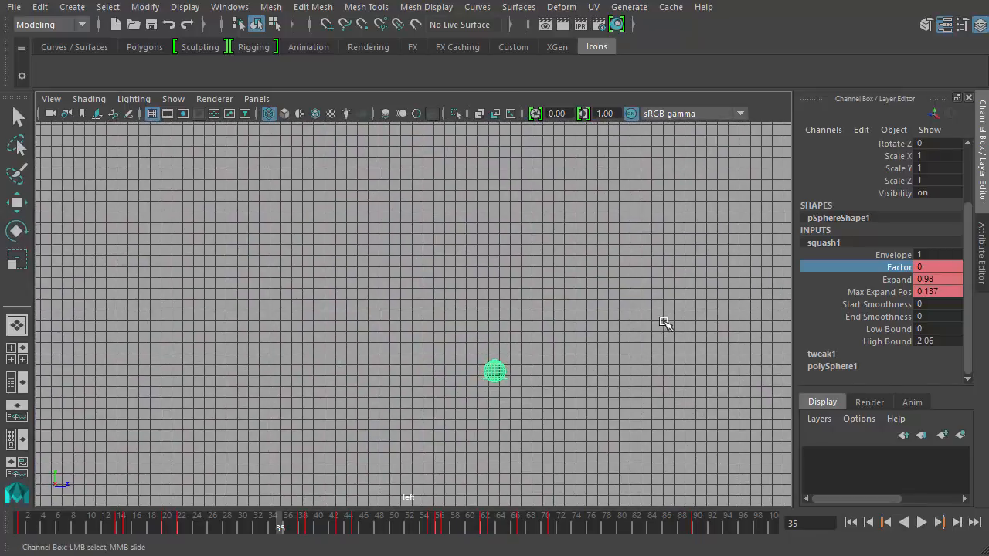
{"action": "middle_click_drag", "start_coordinate": [664, 322], "coordinate": [686, 342], "text": "alt"}
{"action": "right_click_drag", "start_coordinate": [686, 342], "coordinate": [642, 327], "text": "alt"}
Play the complete bounce animation from frame 1 to review the squash and stretch
{"action": "left_click", "coordinate": [851, 523]}
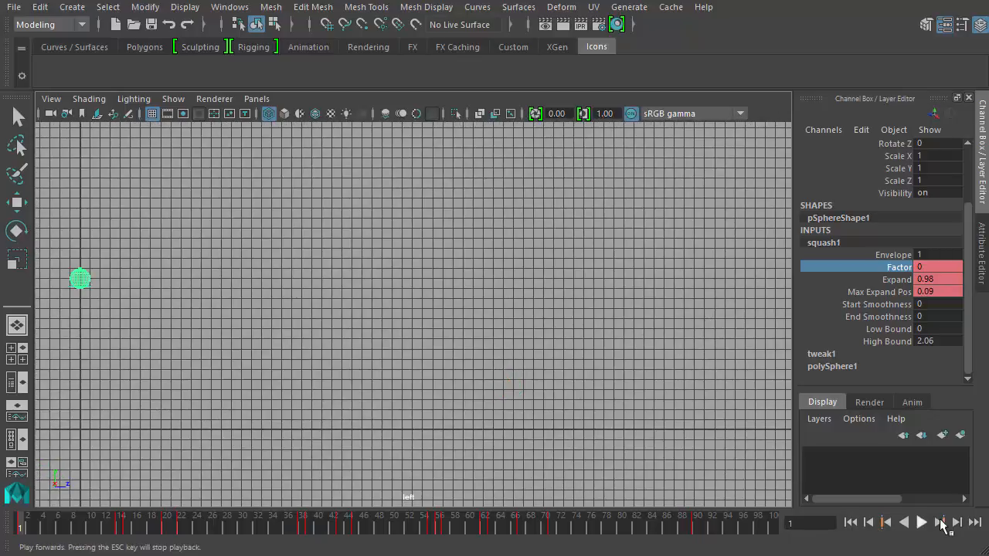
{"action": "left_click", "coordinate": [920, 522]}
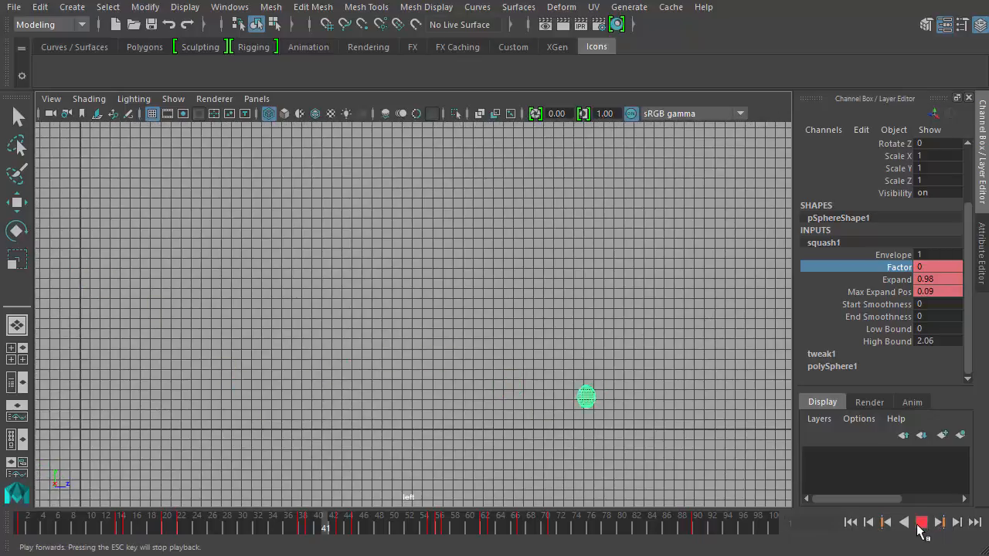
{"action": "right_click_drag", "start_coordinate": [696, 342], "coordinate": [580, 335], "text": "alt"}
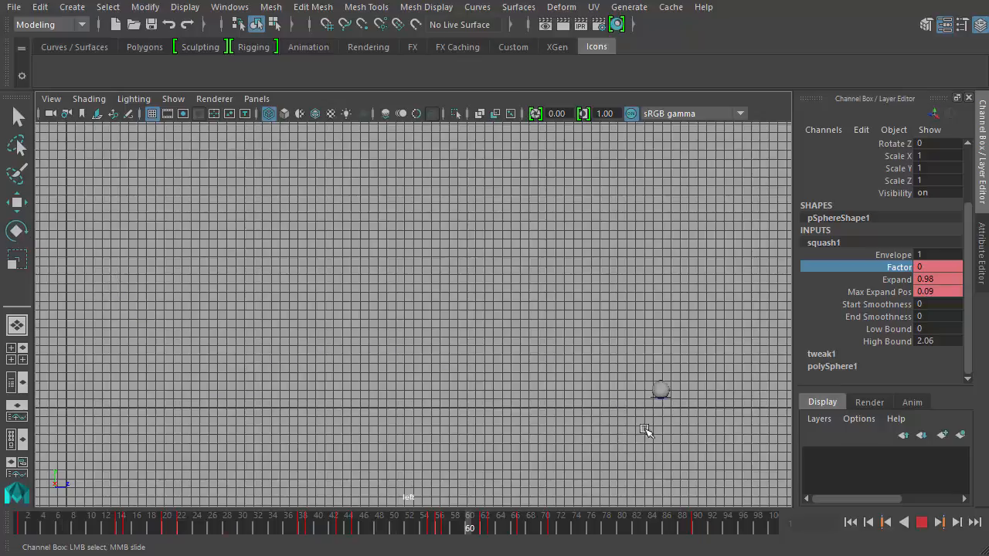
Stop playback, deselect the ball, return to frame 1, and switch to the perspective view framed on the ball and ground grid
{"action": "left_click", "coordinate": [921, 522]}
{"action": "left_click", "coordinate": [750, 431]}
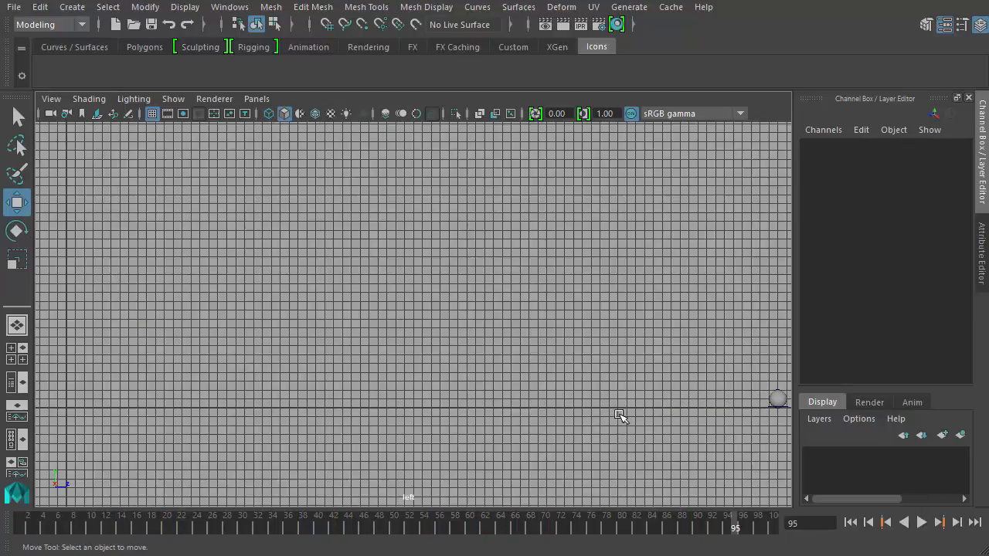
{"action": "left_click", "coordinate": [850, 523]}
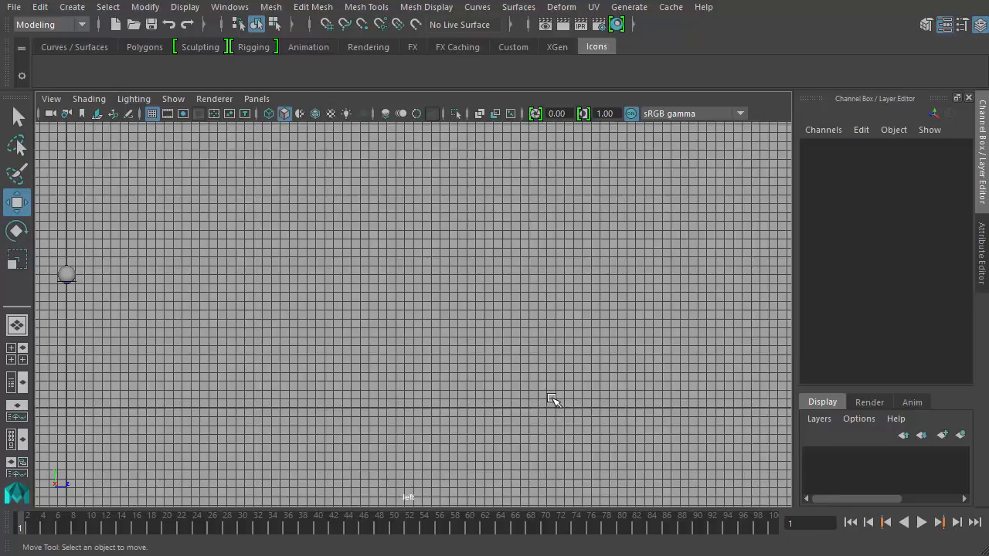
{"action": "key", "text": "space"}
{"action": "left_click_drag", "start_coordinate": [552, 398], "coordinate": [541, 353]}
{"action": "left_click_drag", "start_coordinate": [654, 394], "coordinate": [680, 359], "text": "alt"}
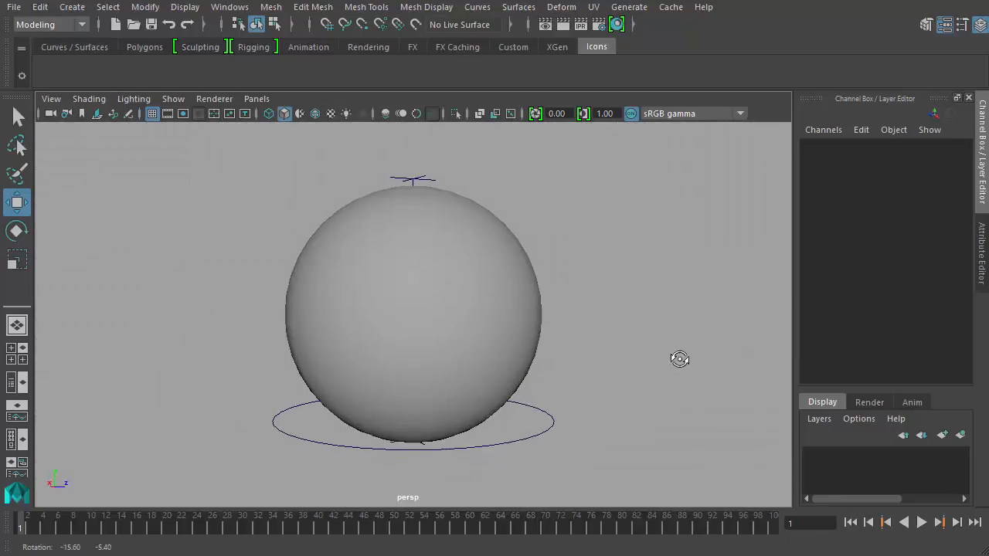
{"action": "right_click_drag", "start_coordinate": [680, 360], "coordinate": [433, 360], "text": "alt"}
{"action": "left_click_drag", "start_coordinate": [433, 359], "coordinate": [552, 386], "text": "alt"}
{"action": "right_click_drag", "start_coordinate": [553, 386], "coordinate": [666, 456], "text": "alt"}
{"action": "middle_click_drag", "start_coordinate": [666, 460], "coordinate": [575, 401], "text": "alt"}
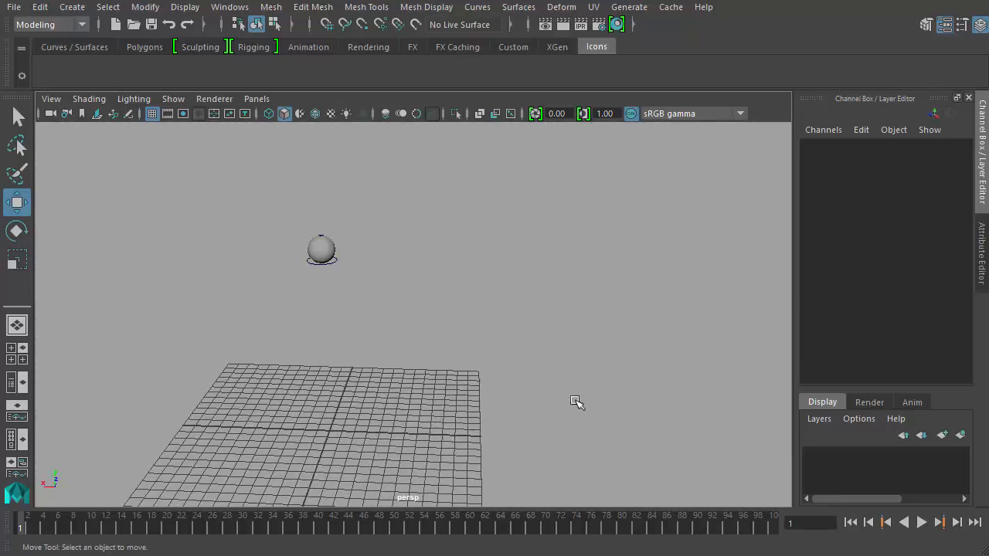
Frame the bounce path in the perspective view and play the animation from frame 1 to review the squash and stretch
{"action": "left_click_drag", "start_coordinate": [123, 527], "coordinate": [165, 528]}
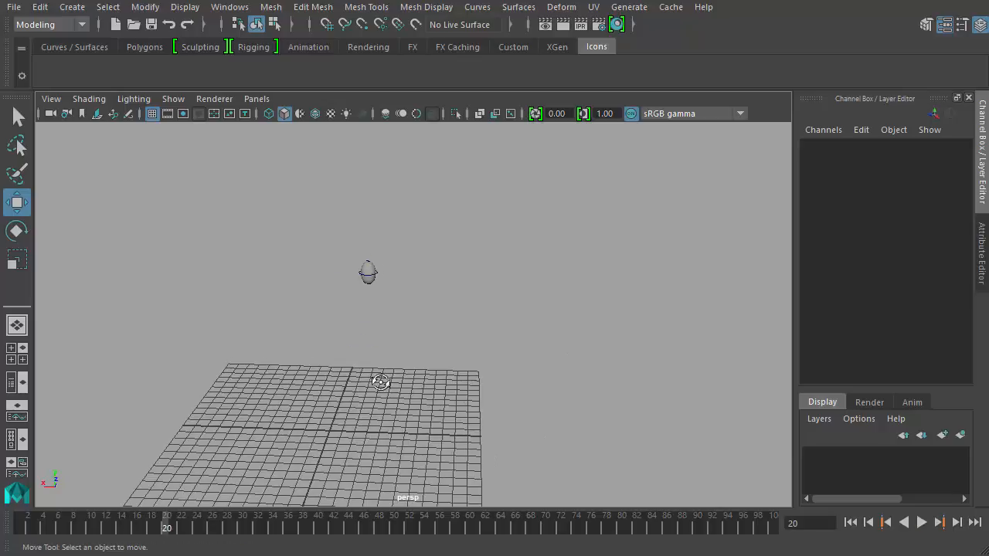
{"action": "left_click_drag", "start_coordinate": [373, 376], "coordinate": [347, 378], "text": "alt"}
{"action": "middle_click_drag", "start_coordinate": [347, 378], "coordinate": [319, 362], "text": "alt"}
{"action": "right_click_drag", "start_coordinate": [319, 361], "coordinate": [378, 391], "text": "alt"}
{"action": "left_click_drag", "start_coordinate": [480, 407], "coordinate": [406, 389], "text": "alt"}
{"action": "right_click_drag", "start_coordinate": [405, 390], "coordinate": [348, 387], "text": "alt"}
{"action": "left_click", "coordinate": [850, 524]}
{"action": "left_click", "coordinate": [922, 522]}
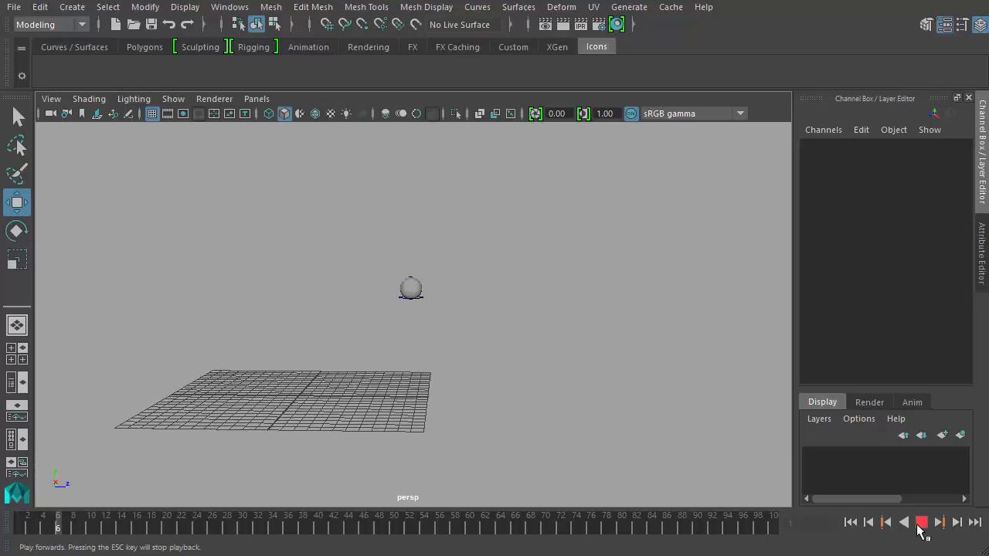
{"action": "middle_click_drag", "start_coordinate": [706, 426], "coordinate": [526, 386], "text": "alt"}
{"action": "mouse_move", "coordinate": [526, 386]}
{"action": "left_mouse_down", "text": "alt"}
{"action": "mouse_move", "coordinate": [419, 364]}
{"action": "mouse_move", "coordinate": [528, 387]}
{"action": "left_mouse_up", "text": "alt"}
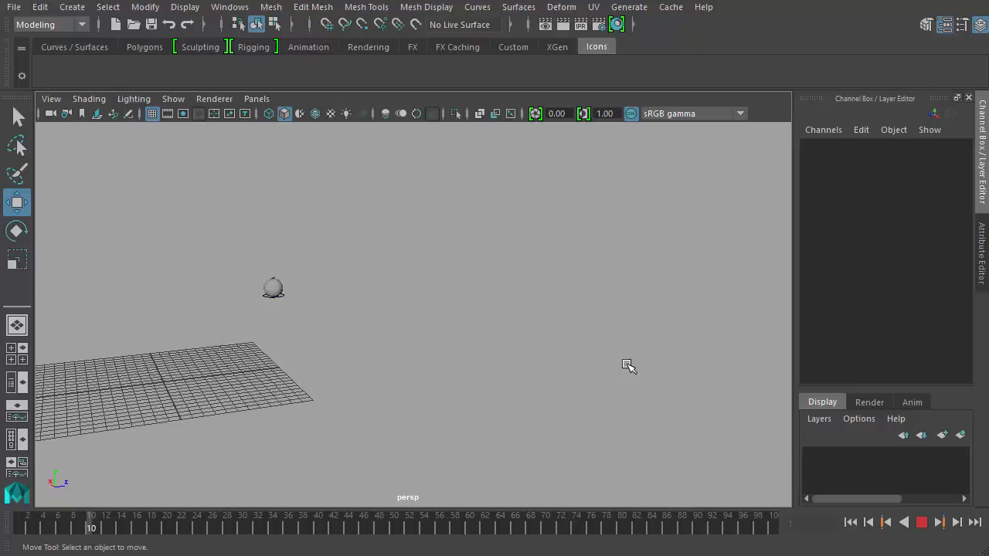
{"action": "left_click", "coordinate": [922, 523]}
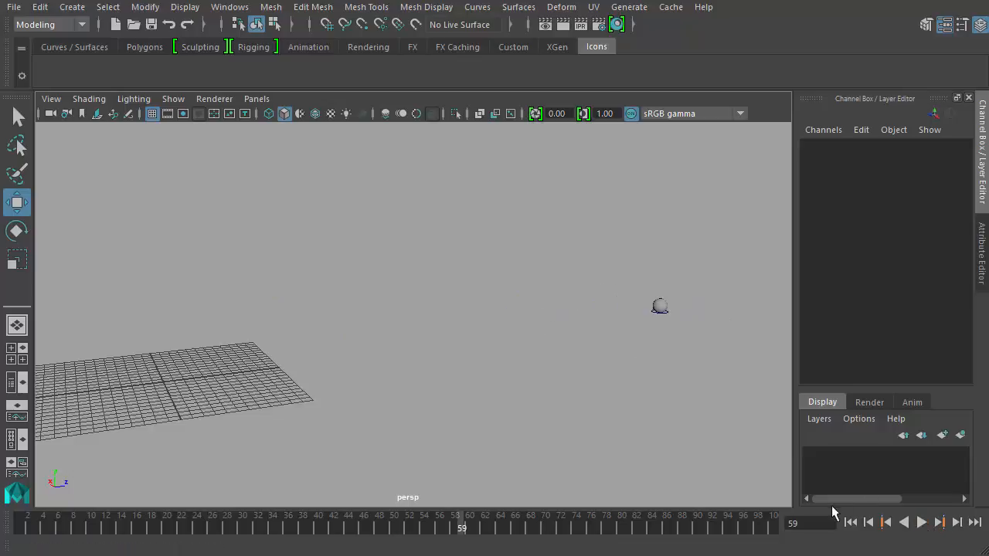
Select the ball and key its Rotate X channel at 0 on frame 57, just after the third ground contact
{"action": "left_click", "coordinate": [850, 523]}
{"action": "left_click", "coordinate": [154, 234]}
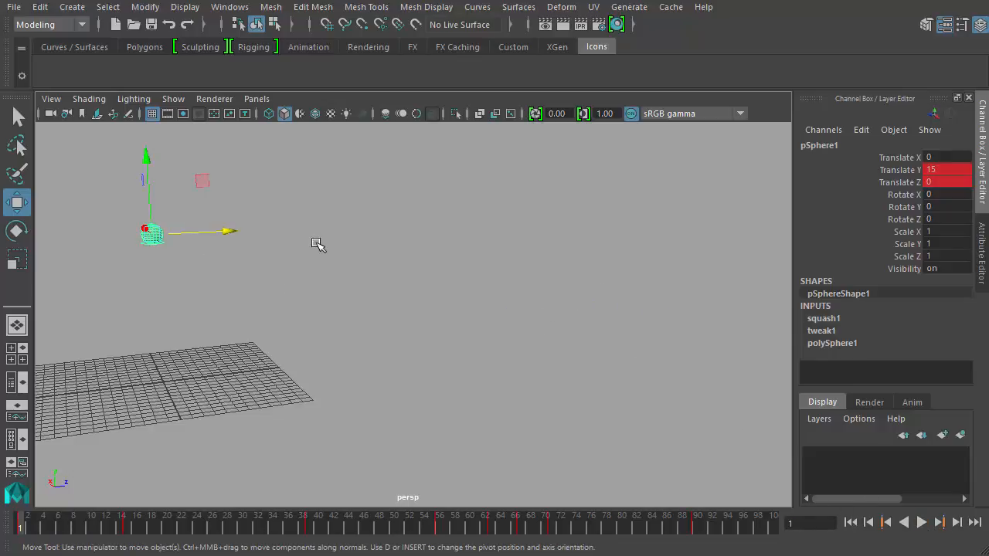
{"action": "left_click_drag", "start_coordinate": [363, 299], "coordinate": [317, 282], "text": "alt"}
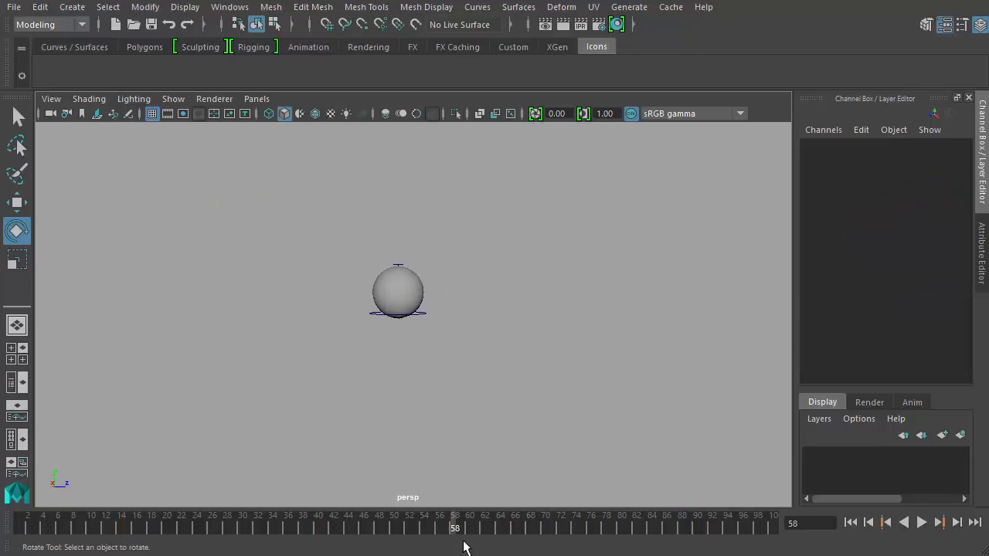
{"action": "mouse_move", "coordinate": [502, 530]}
{"action": "left_mouse_down"}
{"action": "mouse_move", "coordinate": [623, 528]}
{"action": "mouse_move", "coordinate": [492, 531]}
{"action": "mouse_move", "coordinate": [531, 539]}
{"action": "mouse_move", "coordinate": [536, 530]}
{"action": "mouse_move", "coordinate": [419, 530]}
{"action": "mouse_move", "coordinate": [439, 530]}
{"action": "left_mouse_up"}
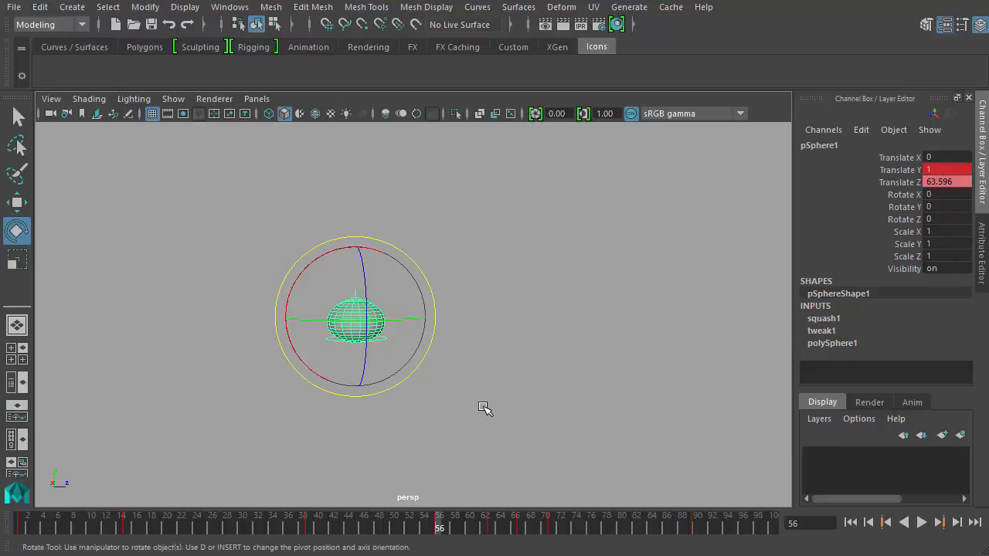
{"action": "left_click", "coordinate": [446, 528]}
{"action": "left_click", "coordinate": [901, 206]}
{"action": "left_click", "coordinate": [898, 194]}
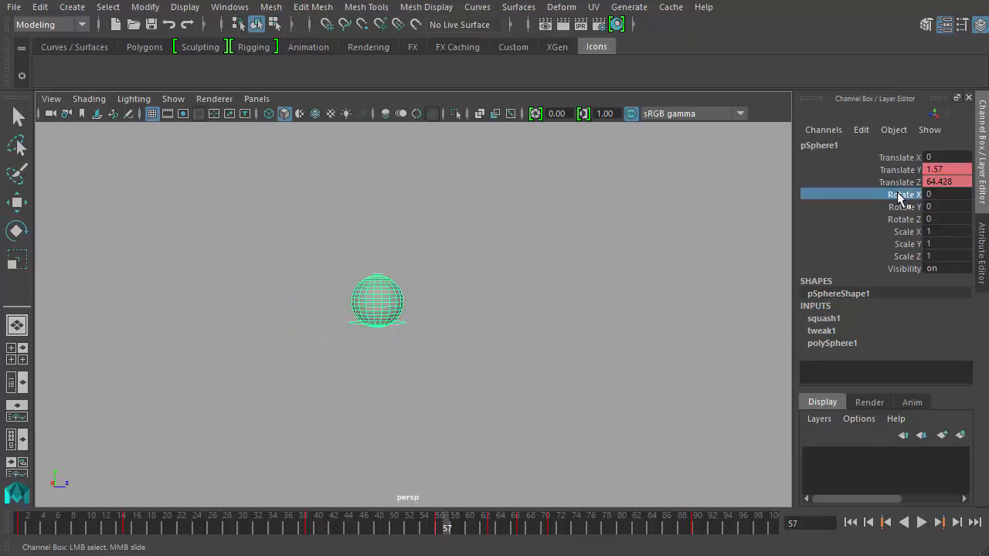
{"action": "right_click", "coordinate": [898, 198]}
{"action": "left_click", "coordinate": [951, 224]}
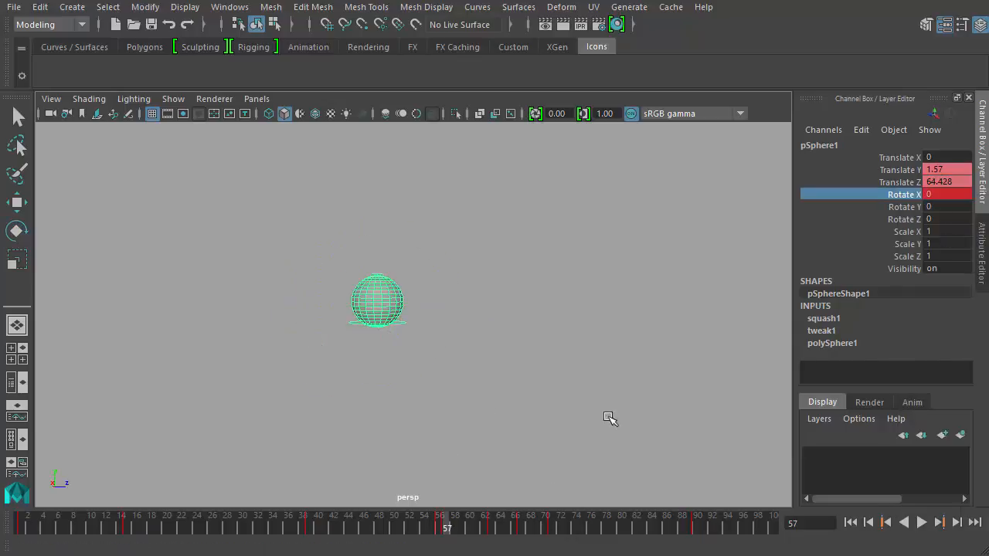
At frame 90, set the ball's Rotate X to 720 and key that channel, and scrub the timeline to check the rotation
{"action": "left_click_drag", "start_coordinate": [459, 529], "coordinate": [698, 526]}
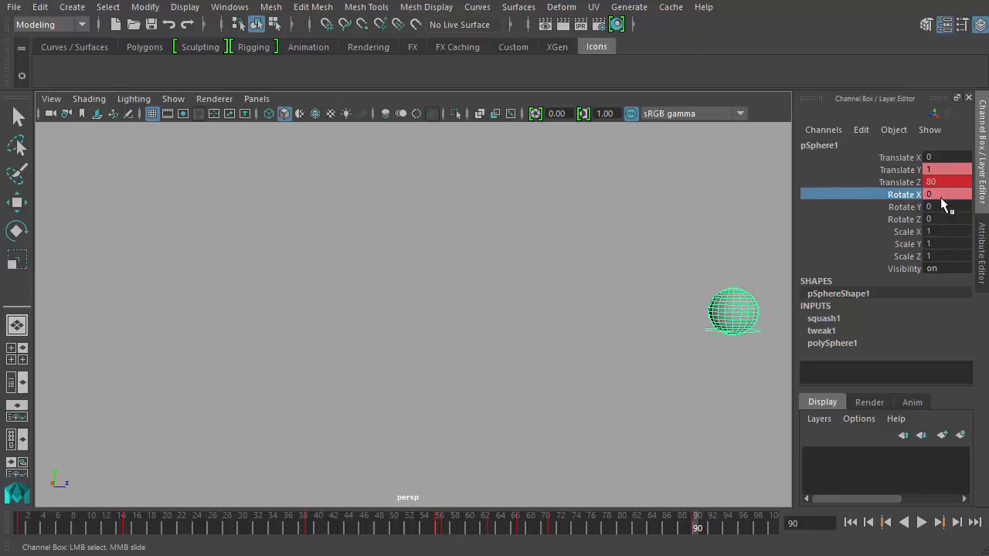
{"action": "double_click", "coordinate": [939, 195]}
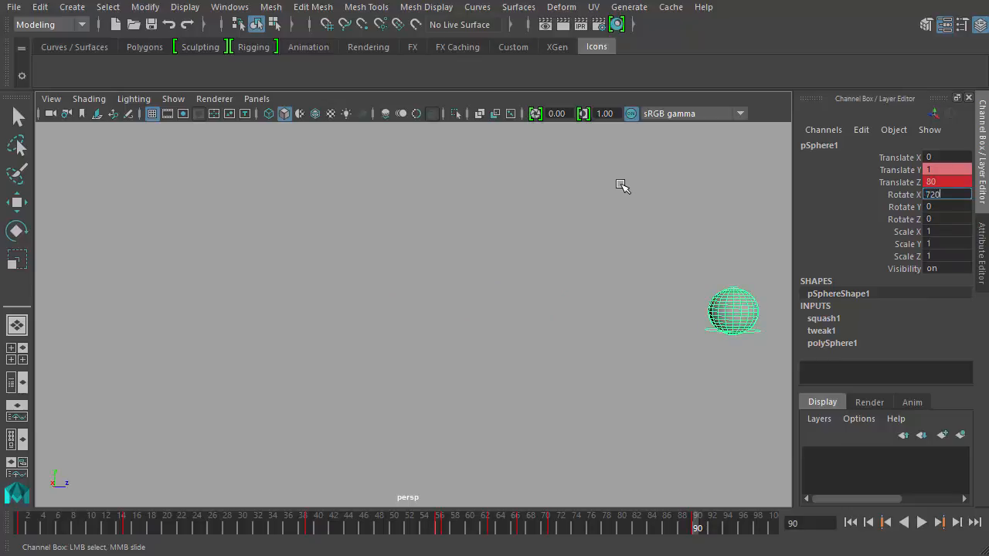
{"action": "left_click", "coordinate": [915, 194]}
{"action": "right_click", "coordinate": [915, 193]}
{"action": "left_click", "coordinate": [951, 226]}
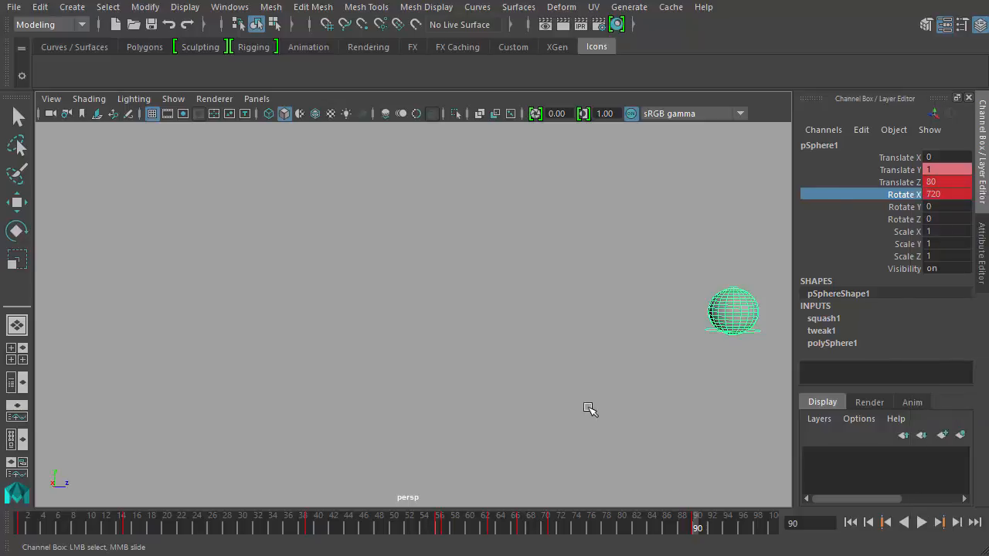
{"action": "left_click_drag", "start_coordinate": [448, 519], "coordinate": [461, 554]}
{"action": "left_click_drag", "start_coordinate": [486, 553], "coordinate": [583, 528]}
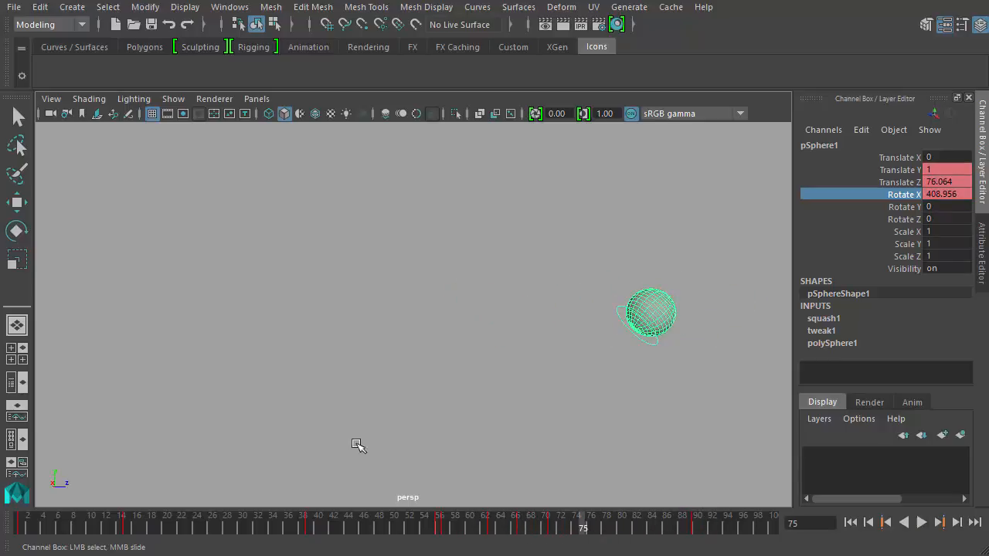
Show the Graph Editor below the perspective view and isolate pSphere1's Rotate X curve
{"action": "left_click", "coordinate": [17, 410]}
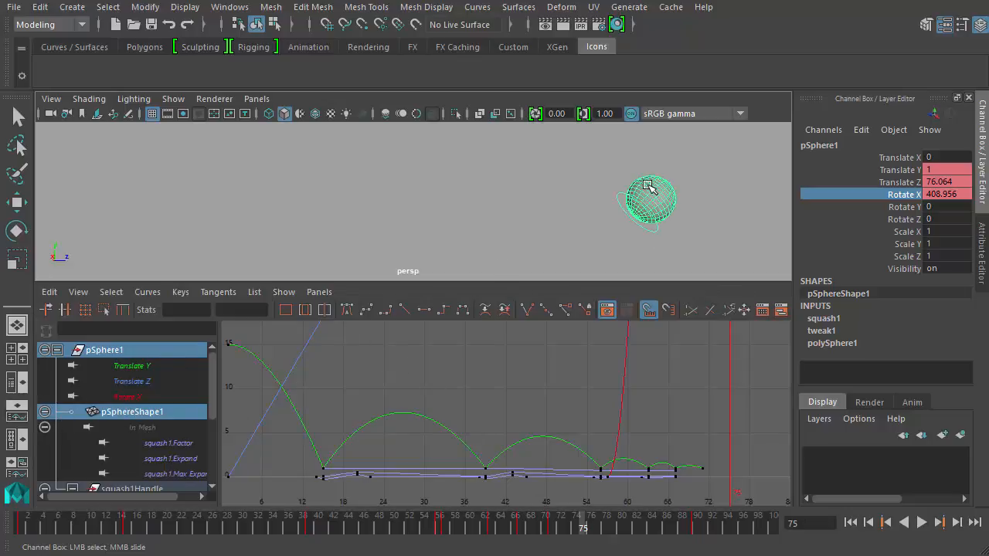
{"action": "scroll", "coordinate": [159, 412], "scroll_direction": "down", "scroll_amount": 3}
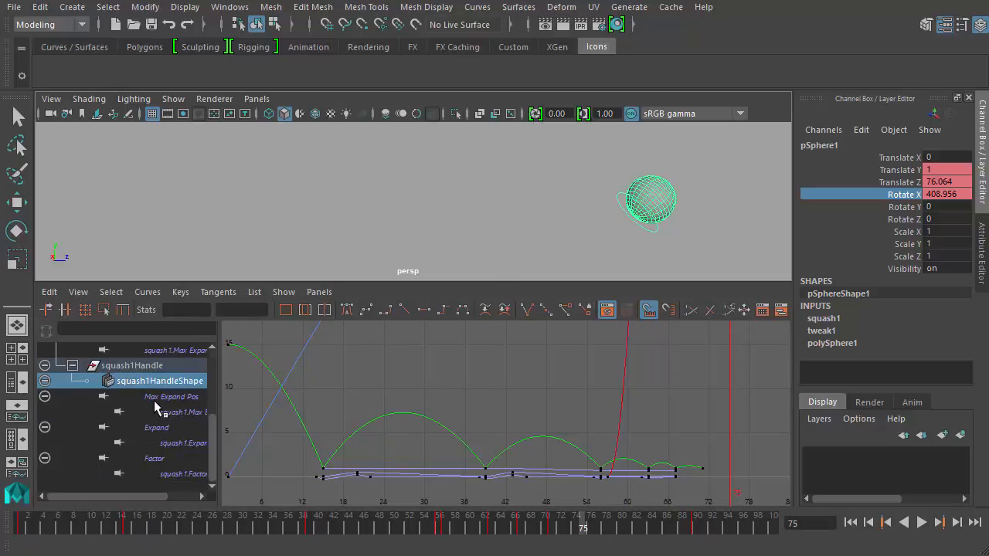
{"action": "scroll", "coordinate": [162, 363], "scroll_direction": "up", "scroll_amount": 3}
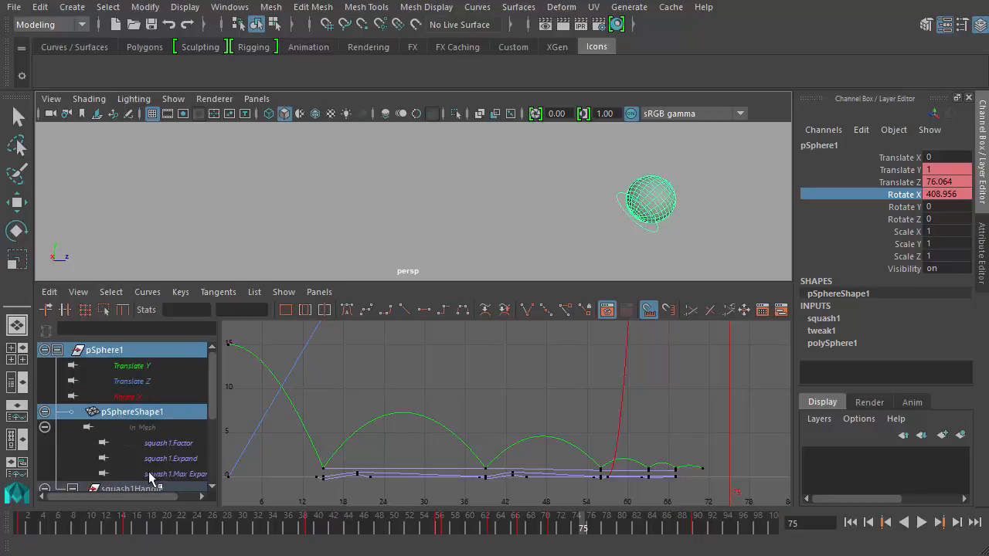
{"action": "scroll", "coordinate": [166, 441], "scroll_direction": "down", "scroll_amount": 3}
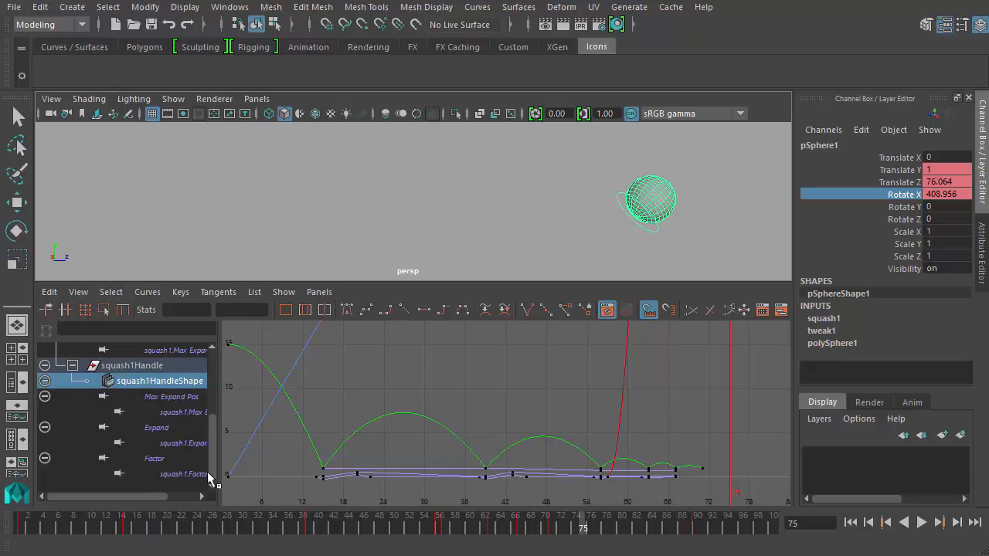
{"action": "left_click_drag", "start_coordinate": [210, 462], "coordinate": [223, 400]}
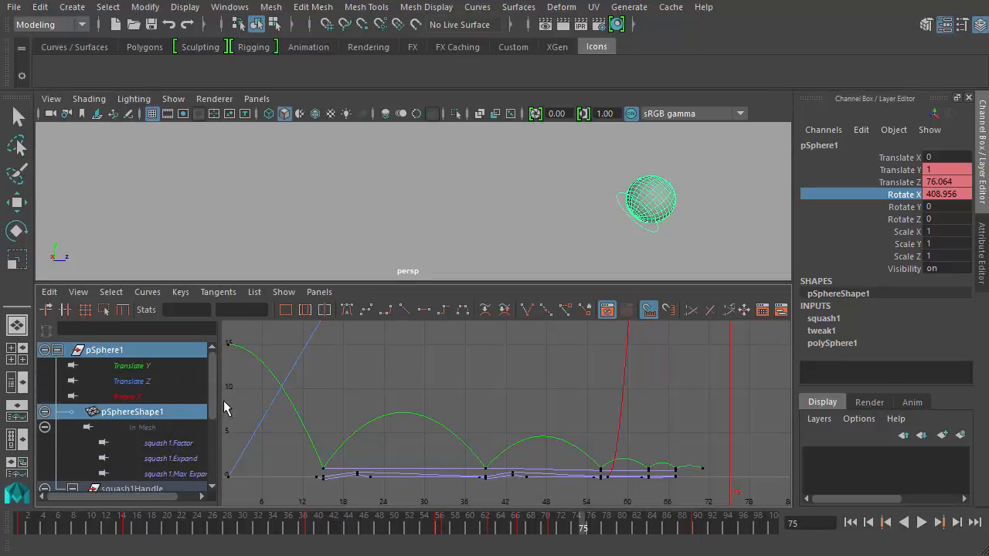
{"action": "left_click", "coordinate": [141, 397]}
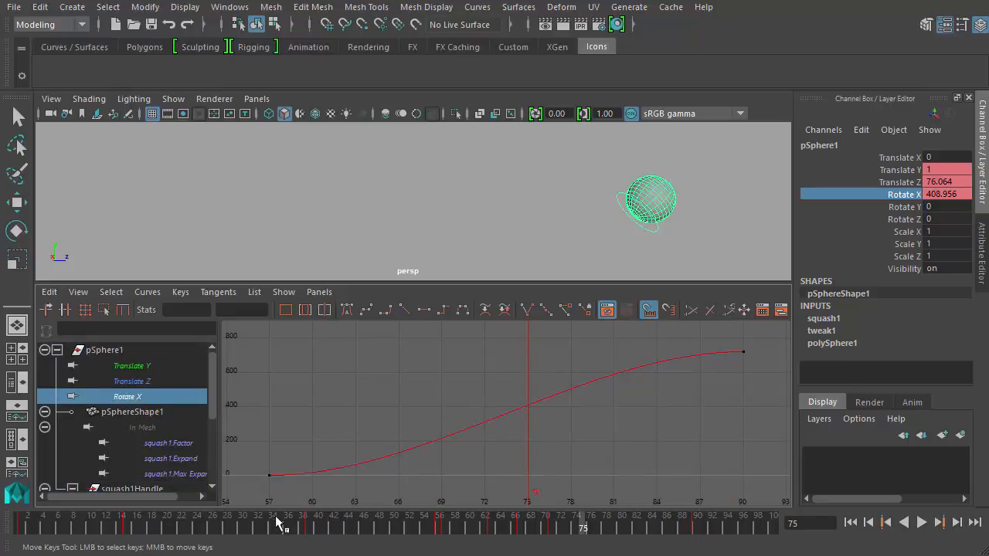
Steepen the tangent of the Rotate X key at frame 57 so the ball's rotation starts fast and eases out towards frame 90
{"action": "left_click_drag", "start_coordinate": [276, 524], "coordinate": [455, 529]}
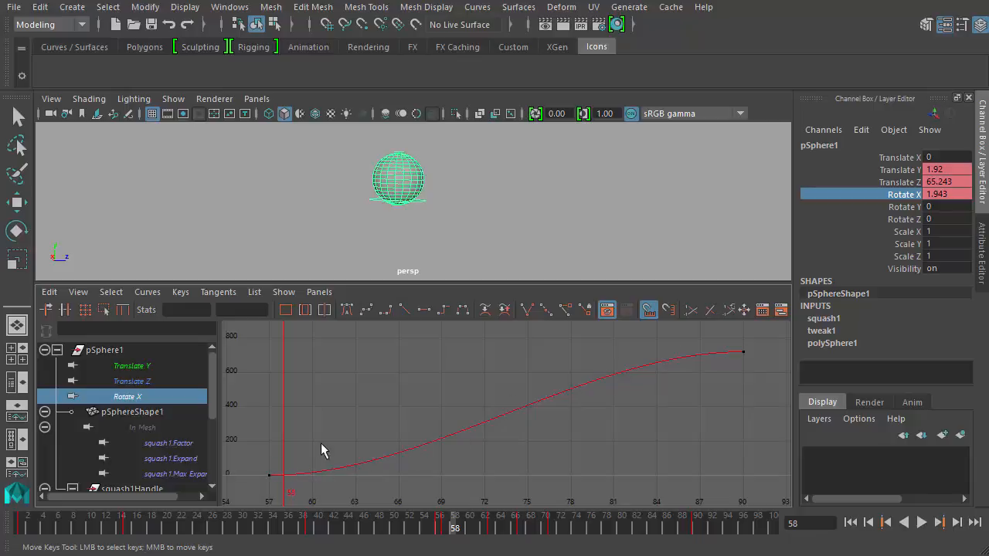
{"action": "left_click", "coordinate": [270, 475]}
{"action": "left_click", "coordinate": [308, 475]}
{"action": "middle_click_drag", "start_coordinate": [411, 440], "coordinate": [401, 427]}
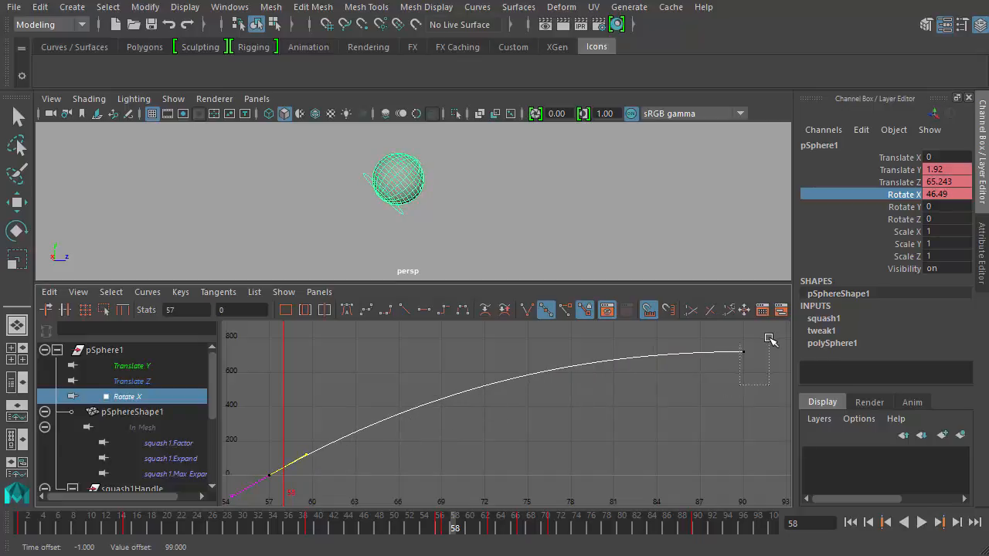
{"action": "left_click_drag", "start_coordinate": [771, 334], "coordinate": [715, 382]}
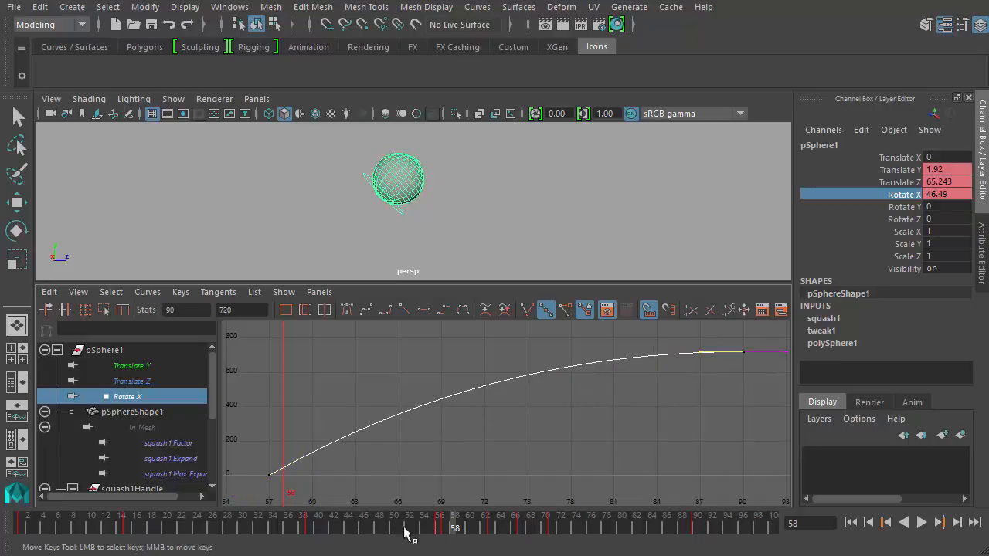
Raise the outgoing tangent of the Rotate X key at frame 57 a little more and review the roll up to frame 96
{"action": "left_click", "coordinate": [437, 533]}
{"action": "mouse_move", "coordinate": [438, 532]}
{"action": "left_mouse_down"}
{"action": "mouse_move", "coordinate": [720, 531]}
{"action": "mouse_move", "coordinate": [626, 544]}
{"action": "mouse_move", "coordinate": [528, 536]}
{"action": "mouse_move", "coordinate": [478, 554]}
{"action": "mouse_move", "coordinate": [445, 541]}
{"action": "left_mouse_up"}
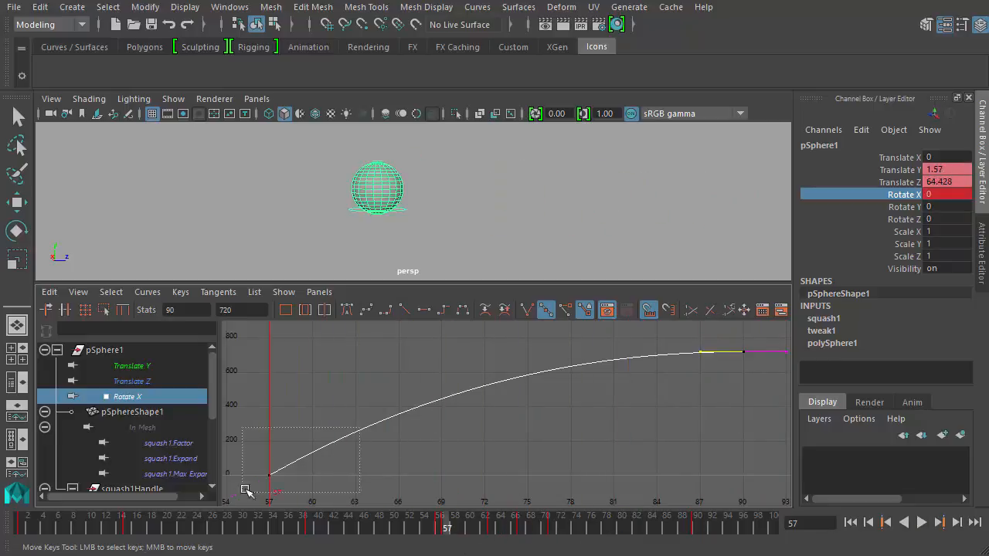
{"action": "left_click_drag", "start_coordinate": [241, 485], "coordinate": [325, 467]}
{"action": "middle_click_drag", "start_coordinate": [345, 459], "coordinate": [341, 456]}
{"action": "left_click_drag", "start_coordinate": [705, 384], "coordinate": [746, 331]}
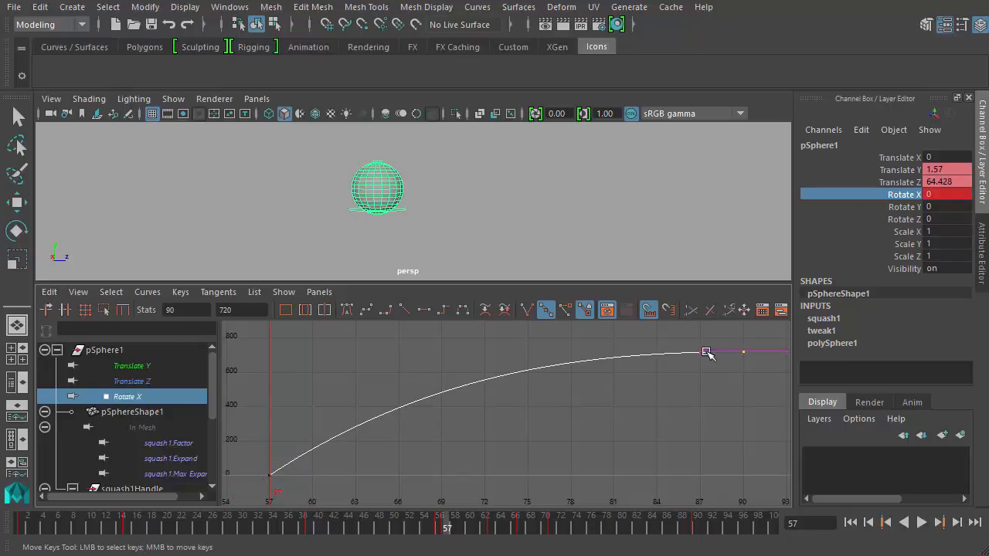
{"action": "left_click", "coordinate": [402, 461]}
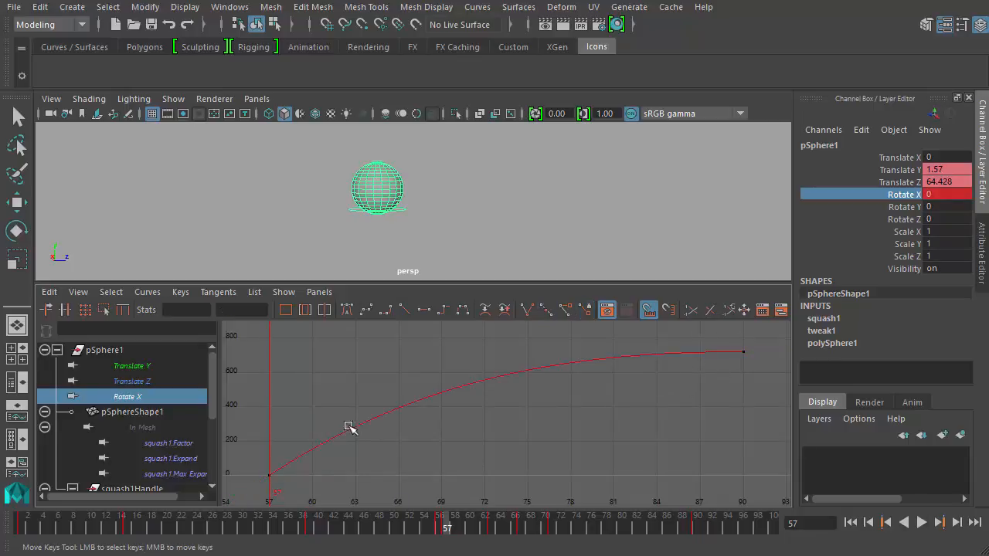
{"action": "key", "text": "alt+v"}
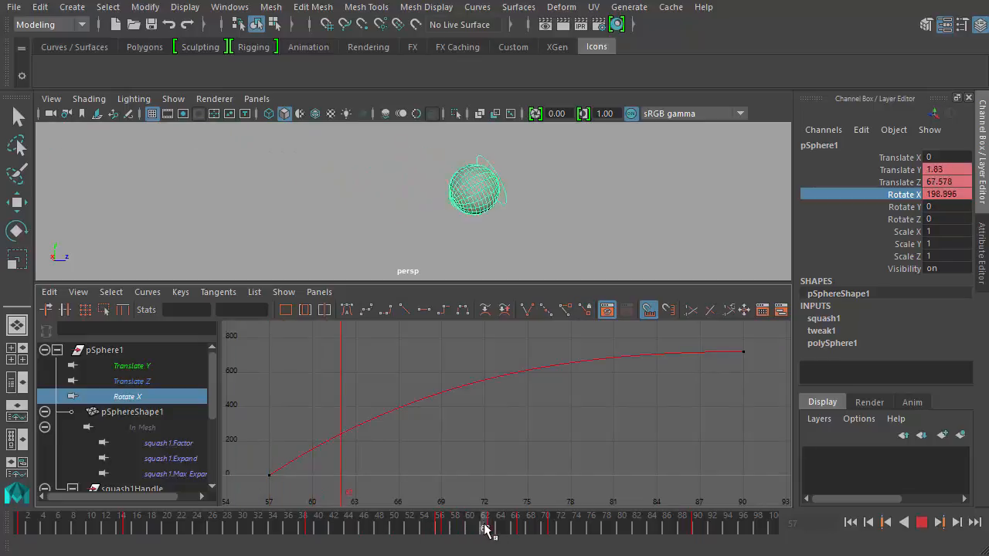
{"action": "left_click_drag", "start_coordinate": [614, 530], "coordinate": [743, 539]}
Raise the Rotate X curve's key at frame 90 to 832.5 and scrub the timeline to check the ball's roll
{"action": "left_click_drag", "start_coordinate": [964, 204], "coordinate": [959, 197]}
{"action": "left_click", "coordinate": [956, 194]}
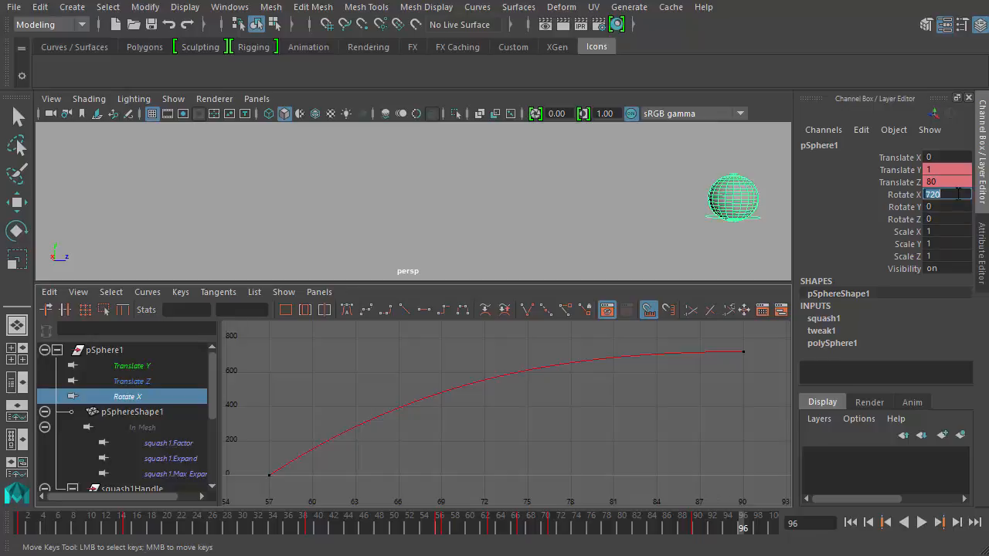
{"action": "left_click_drag", "start_coordinate": [765, 391], "coordinate": [717, 321]}
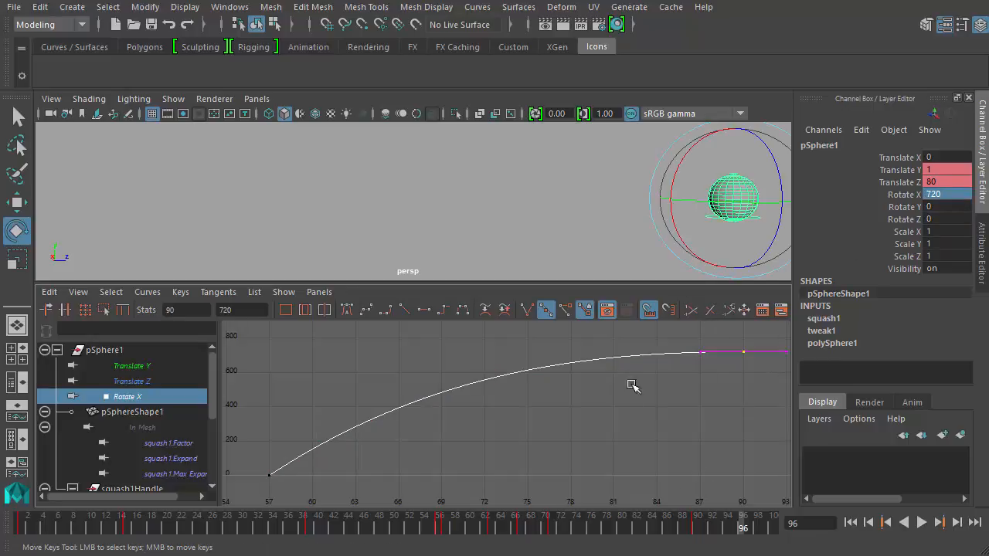
{"action": "double_click", "coordinate": [251, 318]}
{"action": "mouse_move", "coordinate": [740, 408]}
{"action": "middle_mouse_down"}
{"action": "mouse_move", "coordinate": [738, 381]}
{"action": "mouse_move", "coordinate": [737, 391]}
{"action": "middle_mouse_up"}
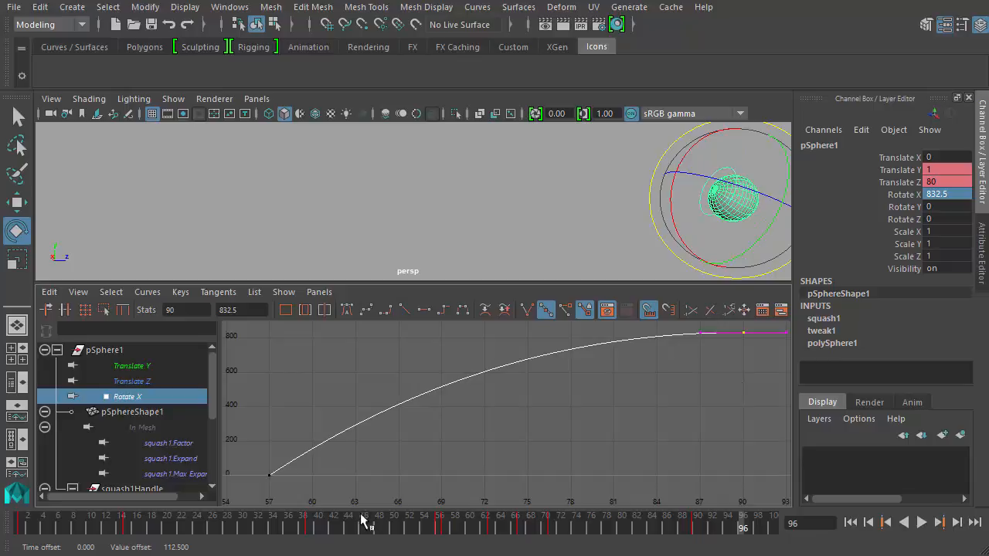
{"action": "left_click_drag", "start_coordinate": [363, 524], "coordinate": [711, 526]}
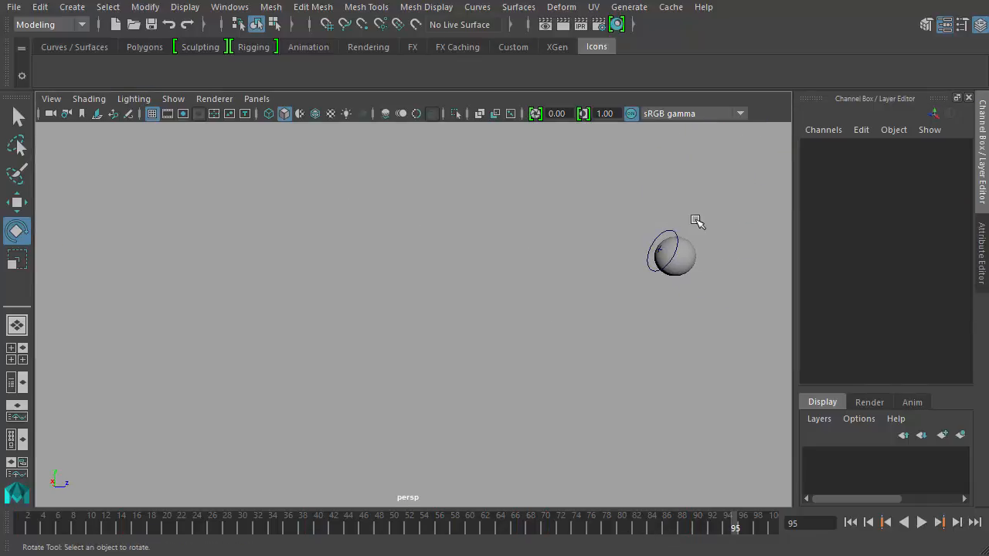
Hide deformers in the perspective view to remove the squash handle from display, and activate the Select tool with nothing selected
{"action": "left_click", "coordinate": [172, 99]}
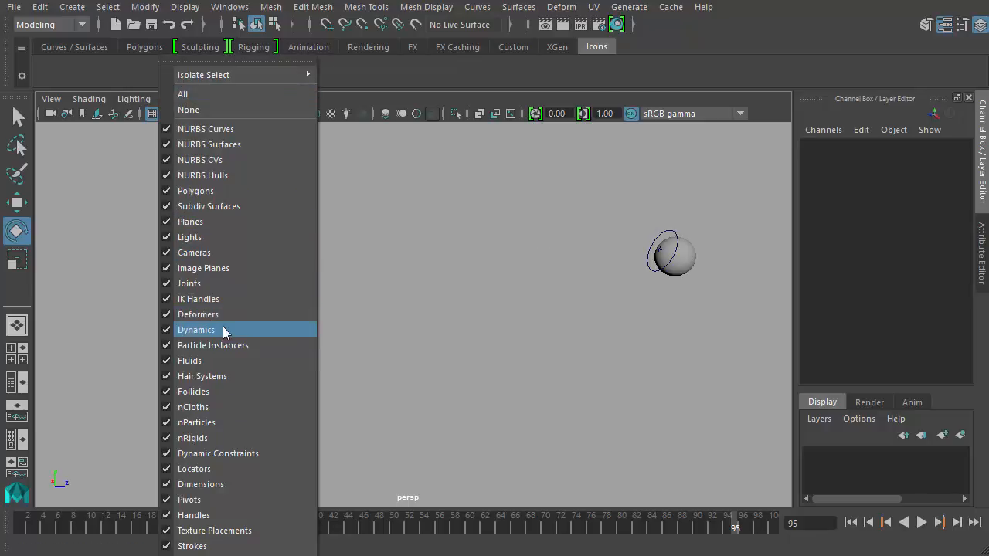
{"action": "left_click", "coordinate": [184, 326]}
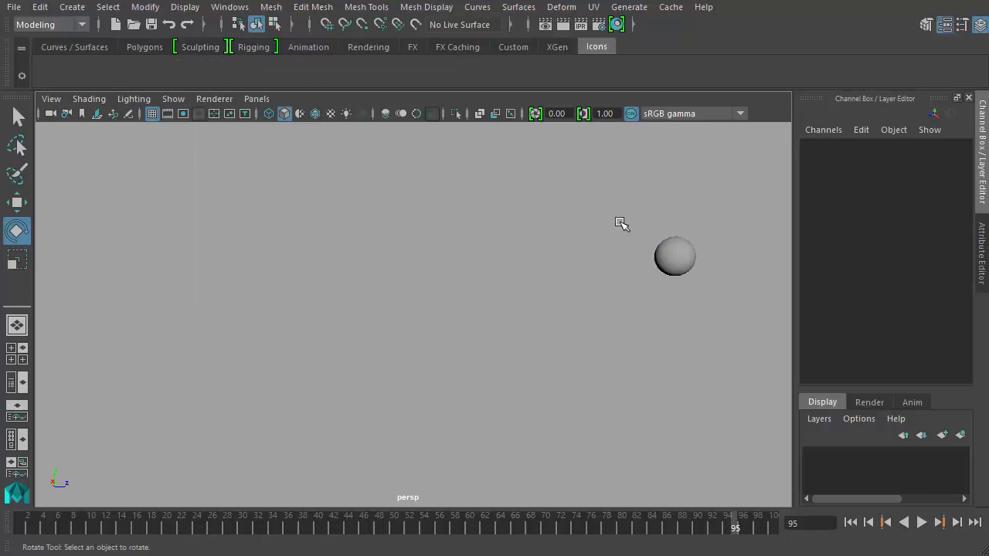
{"action": "left_click", "coordinate": [676, 251]}
{"action": "key", "text": "q"}
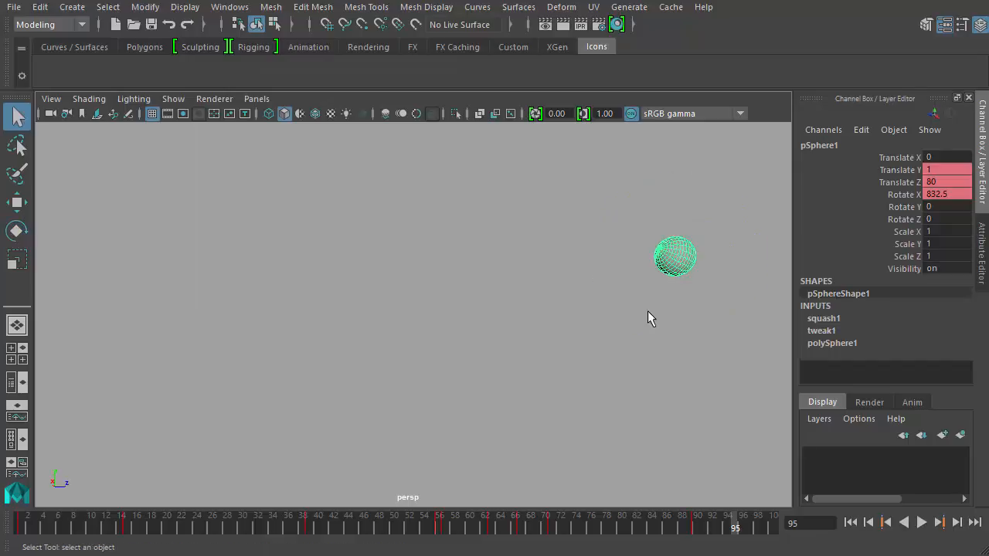
{"action": "left_click", "coordinate": [775, 432]}
Play the animation from frame 1 in a wide perspective view of the ball's whole path, and stop playback after reviewing it
{"action": "left_click", "coordinate": [851, 522]}
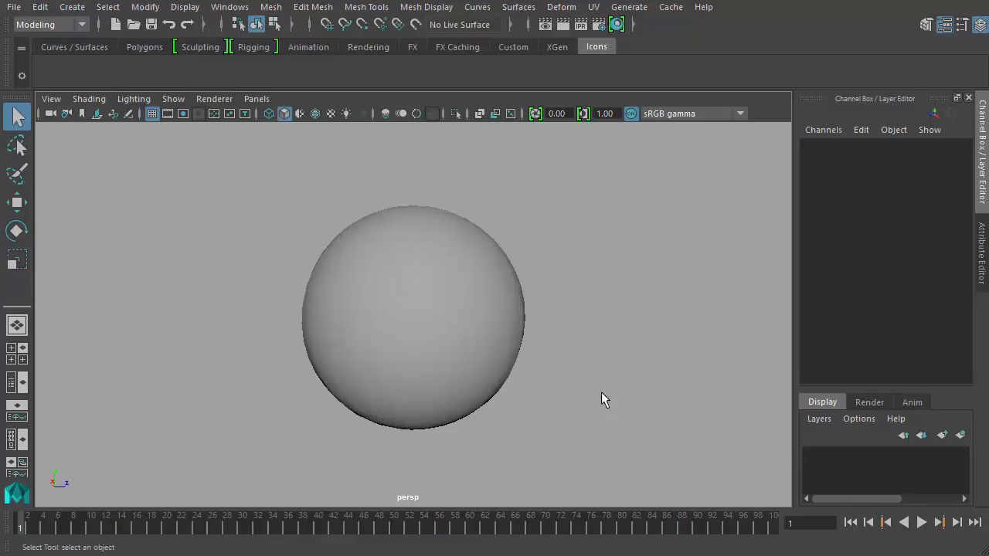
{"action": "right_click_drag", "start_coordinate": [631, 381], "coordinate": [206, 323], "text": "alt"}
{"action": "right_click_drag", "start_coordinate": [379, 301], "coordinate": [205, 323], "text": "alt"}
{"action": "middle_click_drag", "start_coordinate": [624, 361], "coordinate": [490, 315], "text": "alt"}
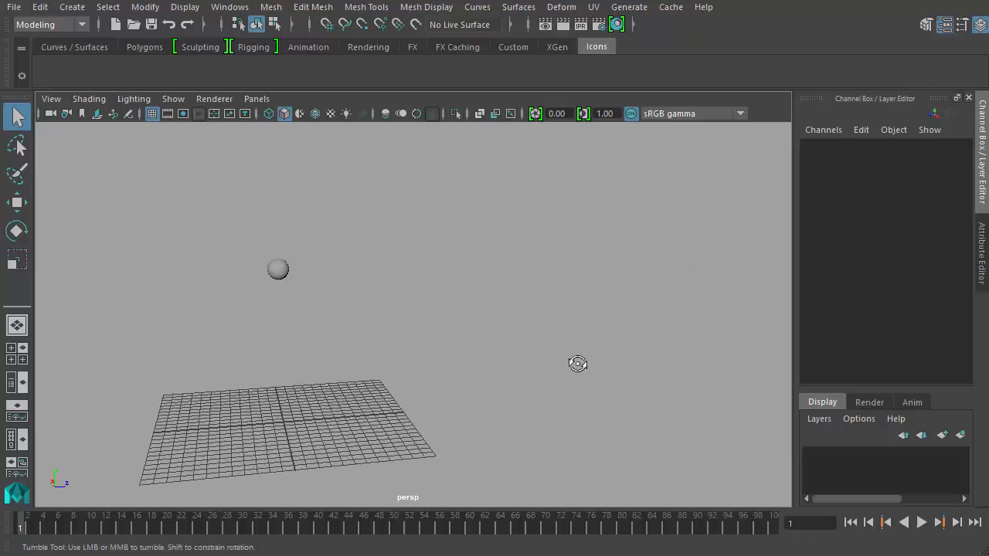
{"action": "left_click_drag", "start_coordinate": [578, 364], "coordinate": [545, 353], "text": "alt"}
{"action": "left_click", "coordinate": [921, 522]}
{"action": "left_click_drag", "start_coordinate": [629, 426], "coordinate": [700, 396], "text": "alt"}
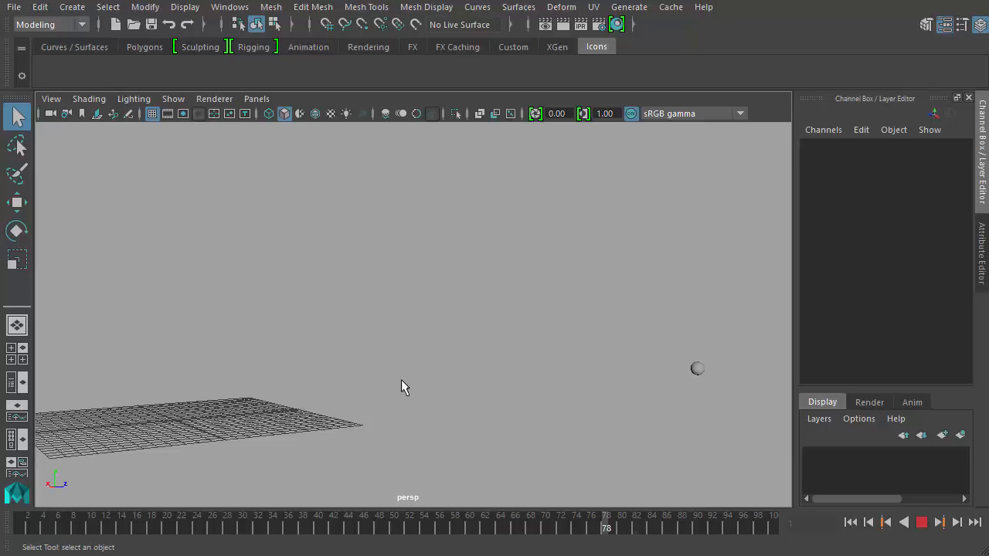
{"action": "left_click", "coordinate": [922, 522]}
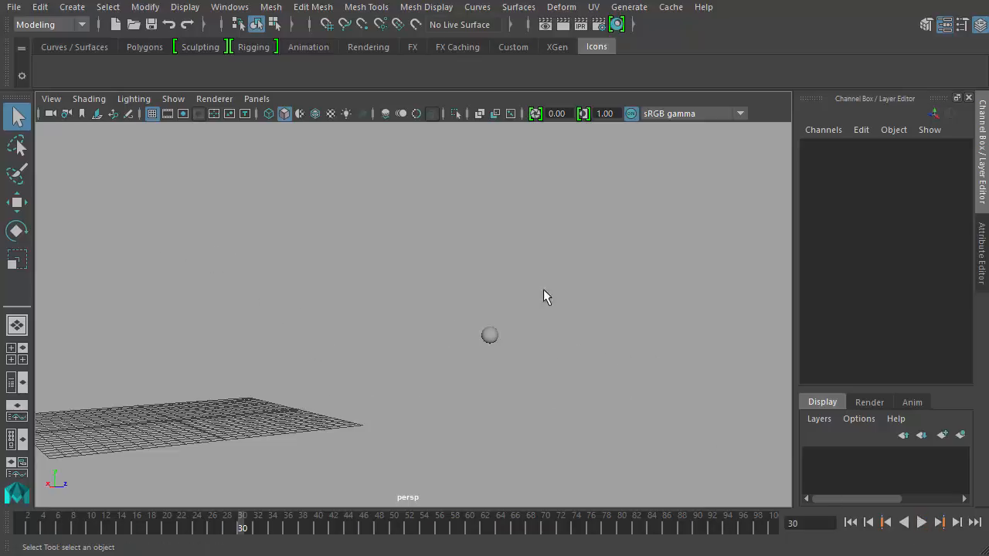
Select the ball and show all of pSphere1's animation curves in the Graph Editor below the perspective view
{"action": "left_click", "coordinate": [487, 336]}
{"action": "left_click", "coordinate": [17, 409]}
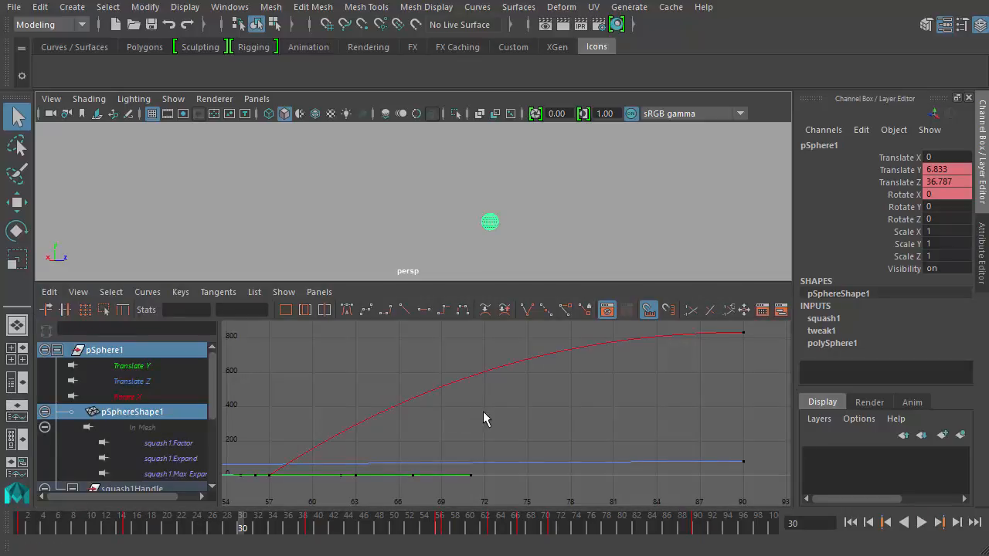
{"action": "key", "text": "a"}
{"action": "scroll", "coordinate": [512, 393], "scroll_direction": "down", "scroll_amount": 3}
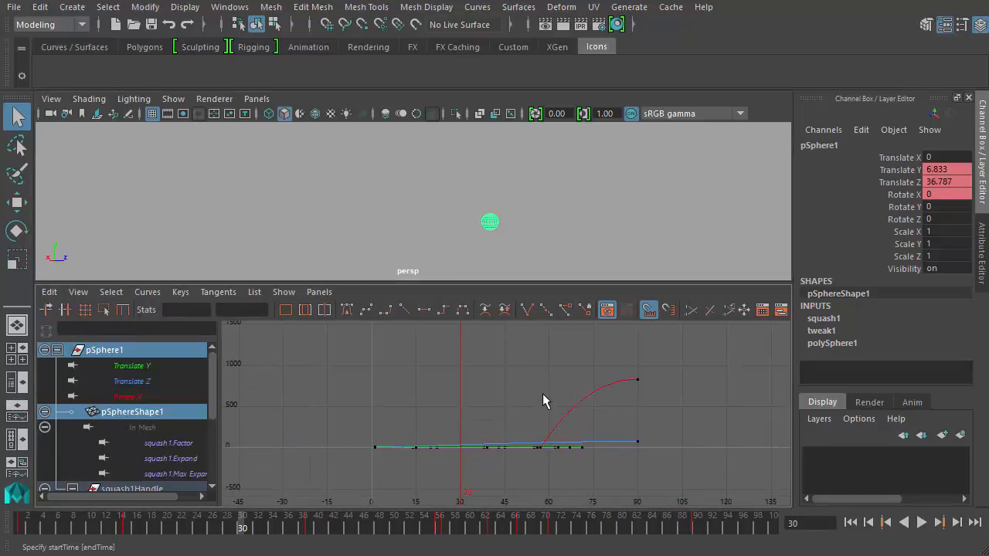
{"action": "scroll", "coordinate": [549, 395], "scroll_direction": "up", "scroll_amount": 5}
{"action": "scroll", "coordinate": [582, 403], "scroll_direction": "down", "scroll_amount": 6}
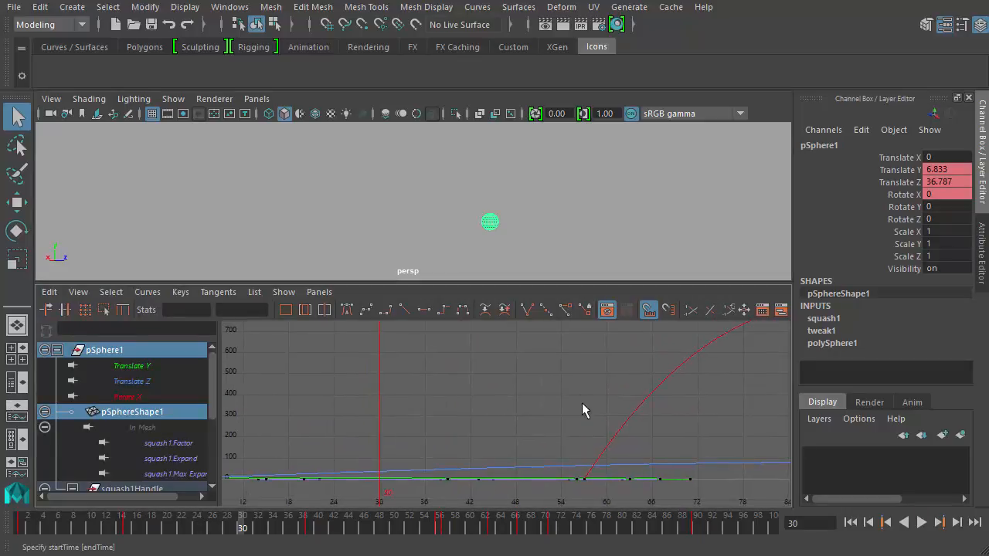
{"action": "left_click", "coordinate": [141, 367]}
{"action": "left_click", "coordinate": [117, 352]}
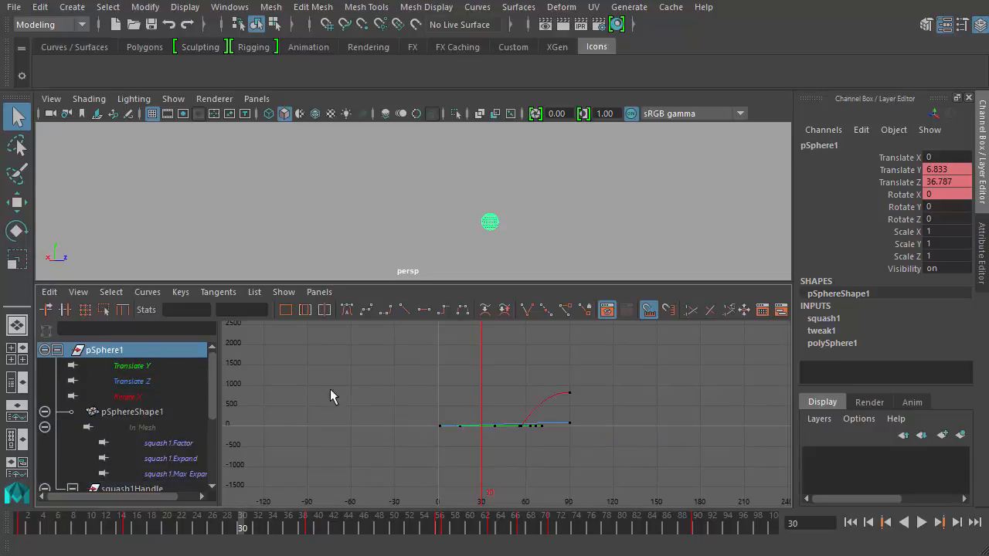
Isolate and frame pSphere1's Translate Y curve and its Translate Z curve in turn to review the bounce height and forward travel
{"action": "left_click", "coordinate": [143, 383]}
{"action": "left_click", "coordinate": [137, 367]}
{"action": "key", "text": "f"}
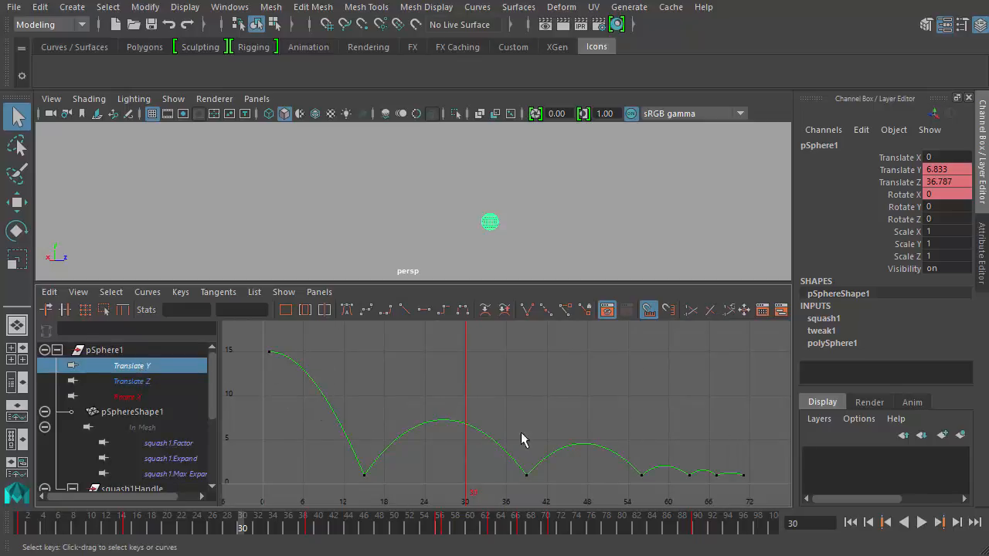
{"action": "left_click", "coordinate": [155, 381]}
{"action": "key", "text": "f"}
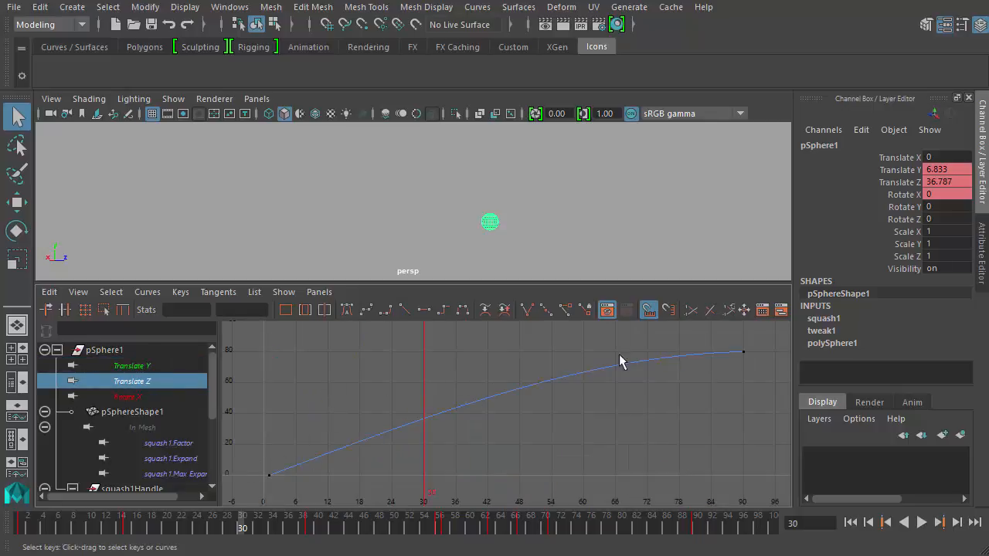
Isolate and frame the ball's Rotate X curve, and display the squash1.Factor curve to review the roll and squash timing
{"action": "left_click", "coordinate": [148, 396]}
{"action": "key", "text": "f"}
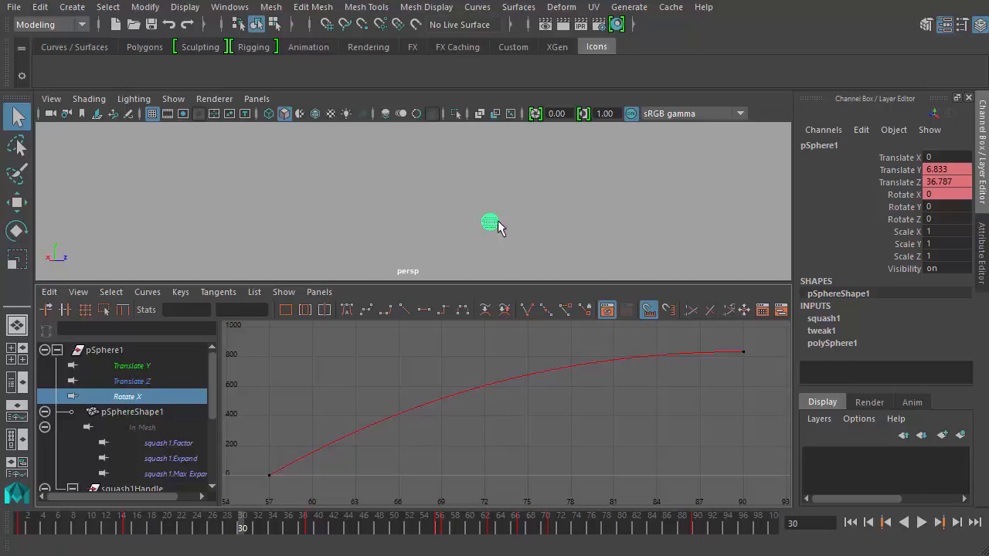
{"action": "scroll", "coordinate": [124, 417], "scroll_direction": "down", "scroll_amount": 2}
{"action": "left_click", "coordinate": [162, 381]}
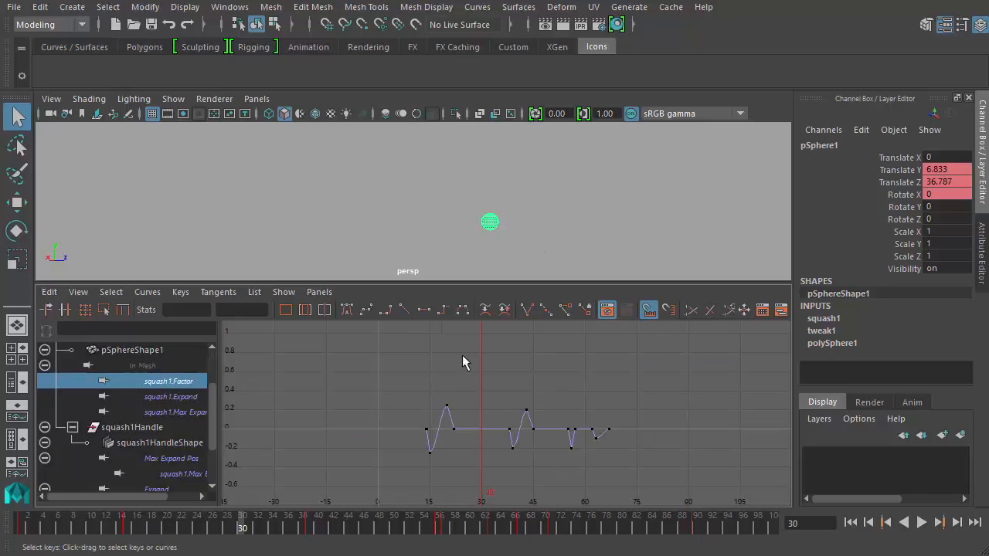